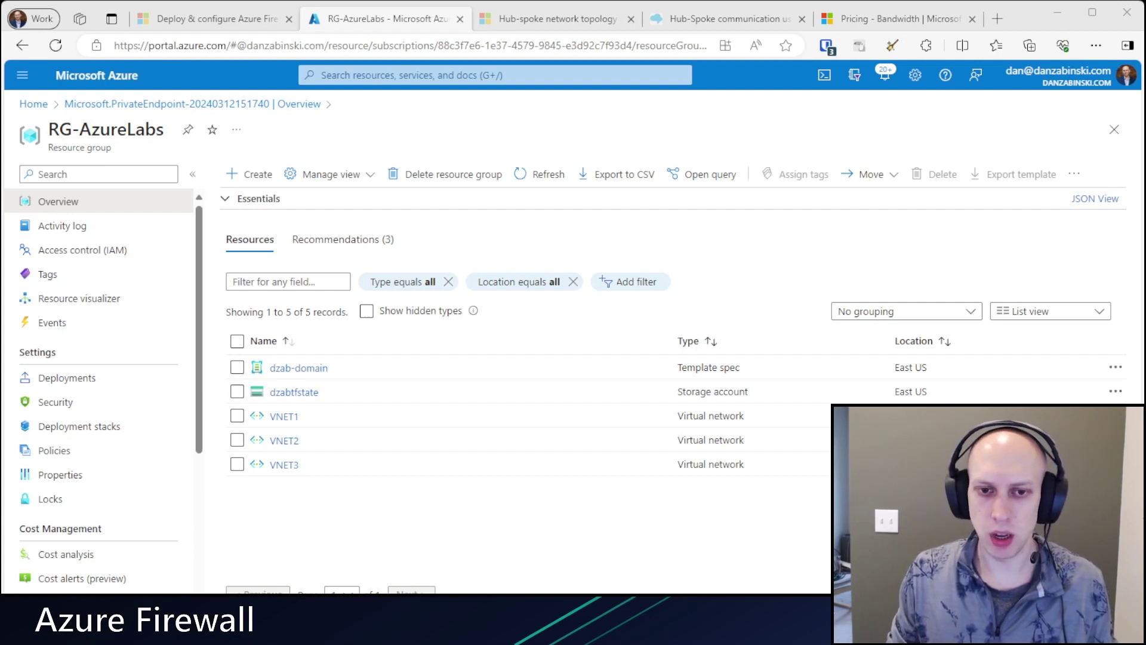
Open the subnets of VNET1 and fill in AzureFirewallSubnet as the name of a new subnet
{"action": "left_click", "coordinate": [283, 416]}
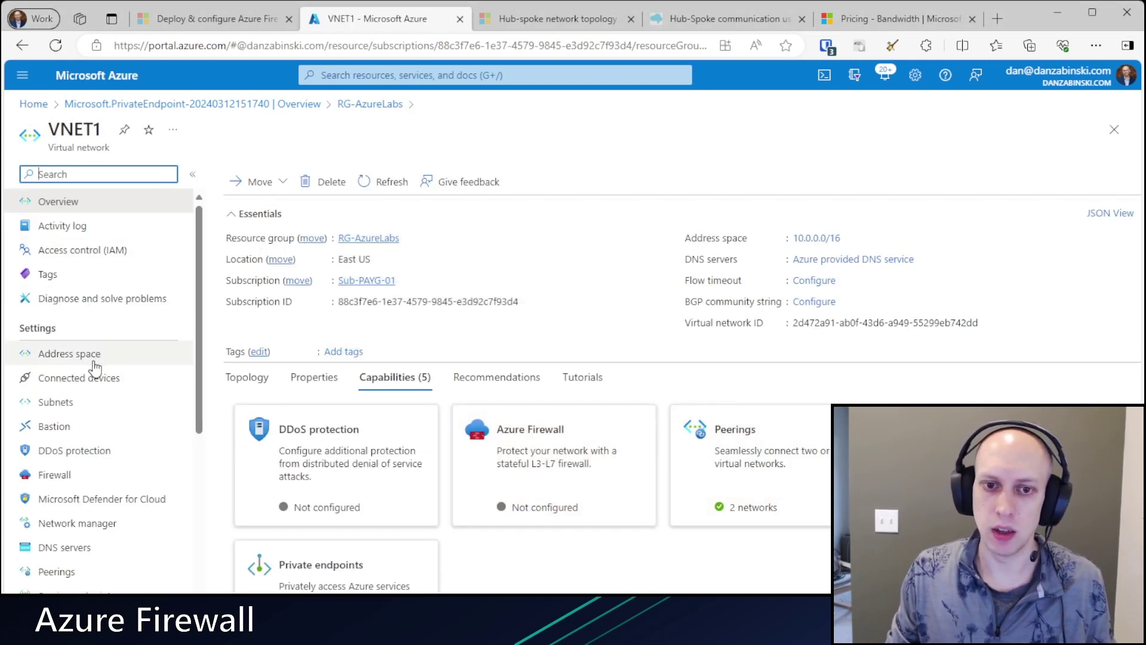
{"action": "left_click", "coordinate": [89, 402]}
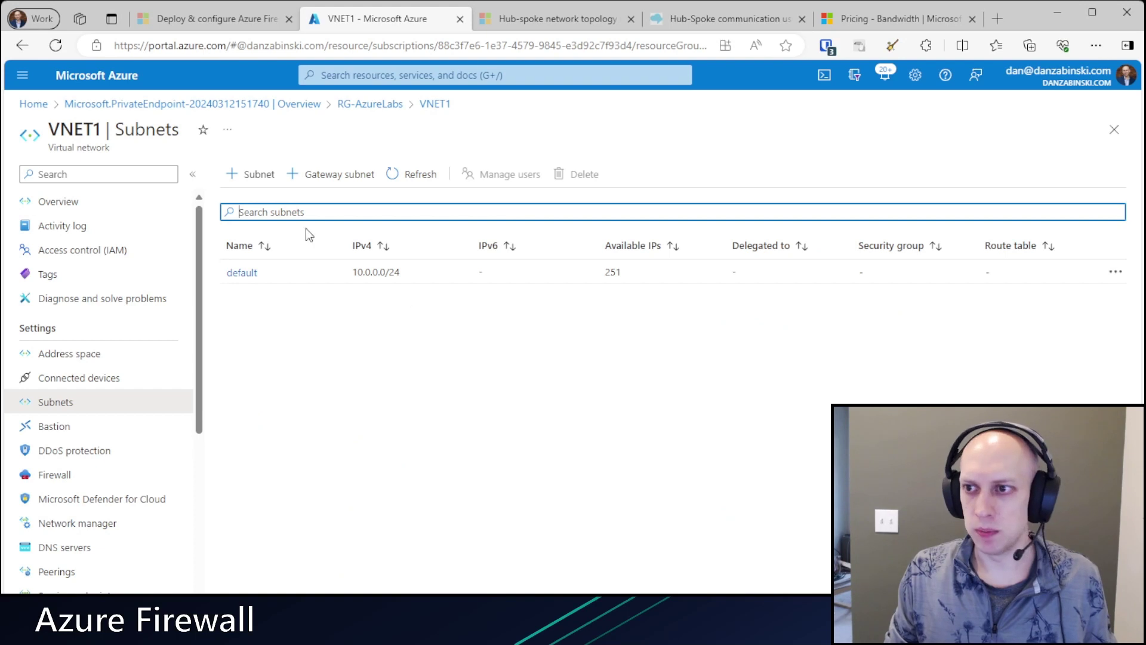
{"action": "left_click", "coordinate": [255, 177]}
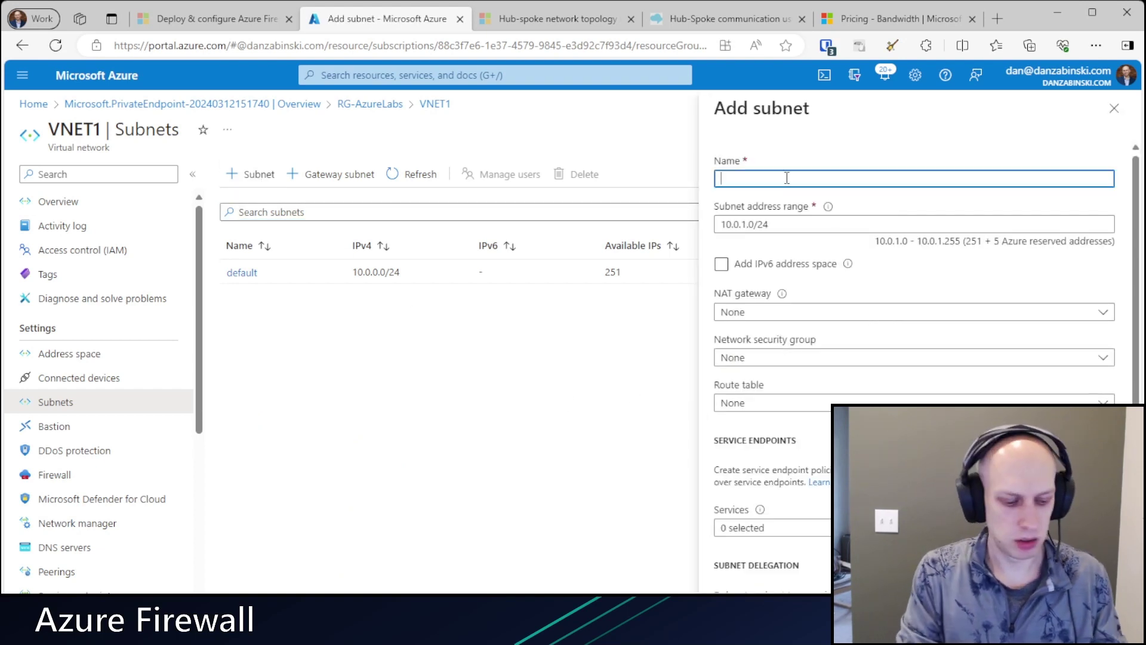
{"action": "type", "text": "AzureFire"}
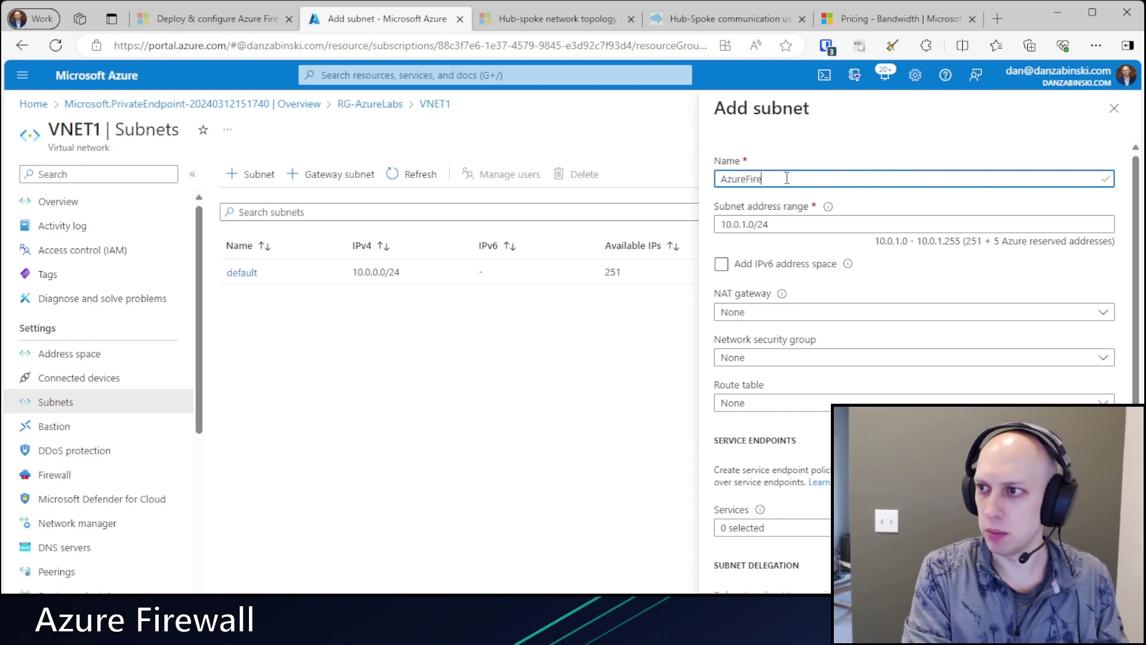
{"action": "type", "text": "wallSubnet"}
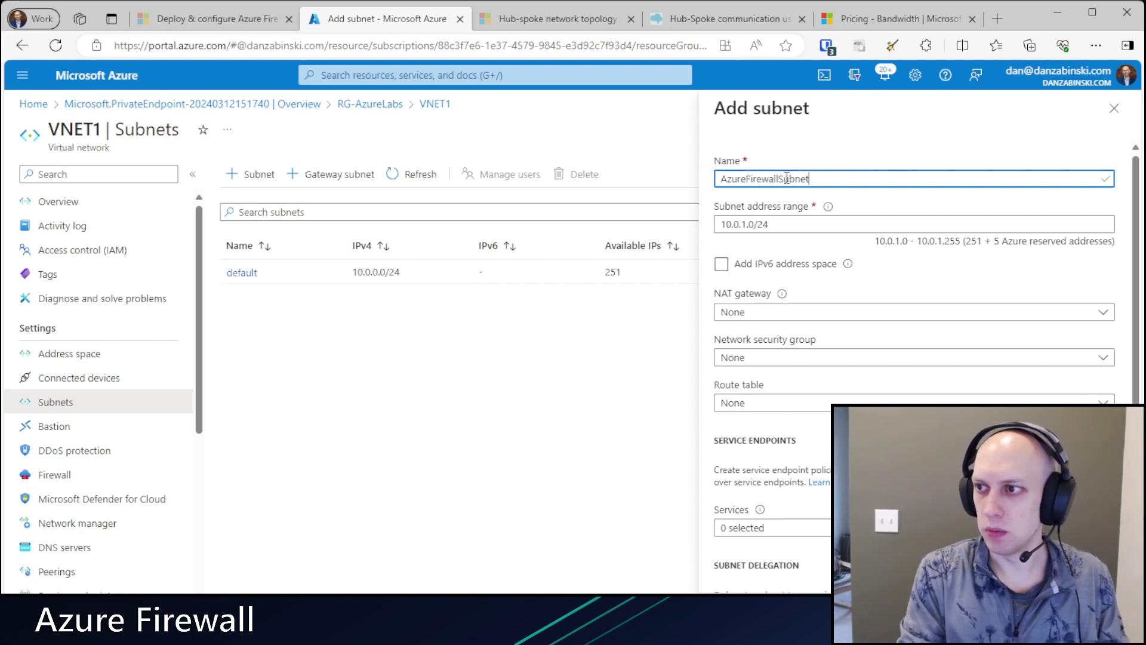
Examine the Microsoft Learn firewall deployment article for the required name and size of the firewall subnet
{"action": "left_click", "coordinate": [221, 24]}
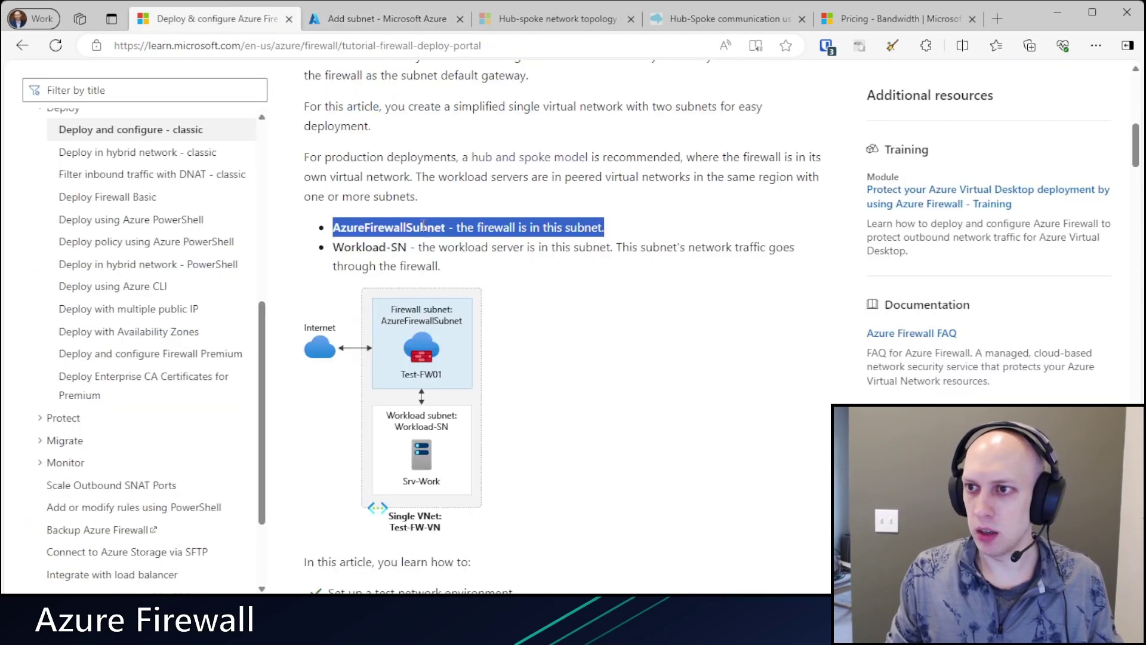
{"action": "left_click", "coordinate": [430, 221]}
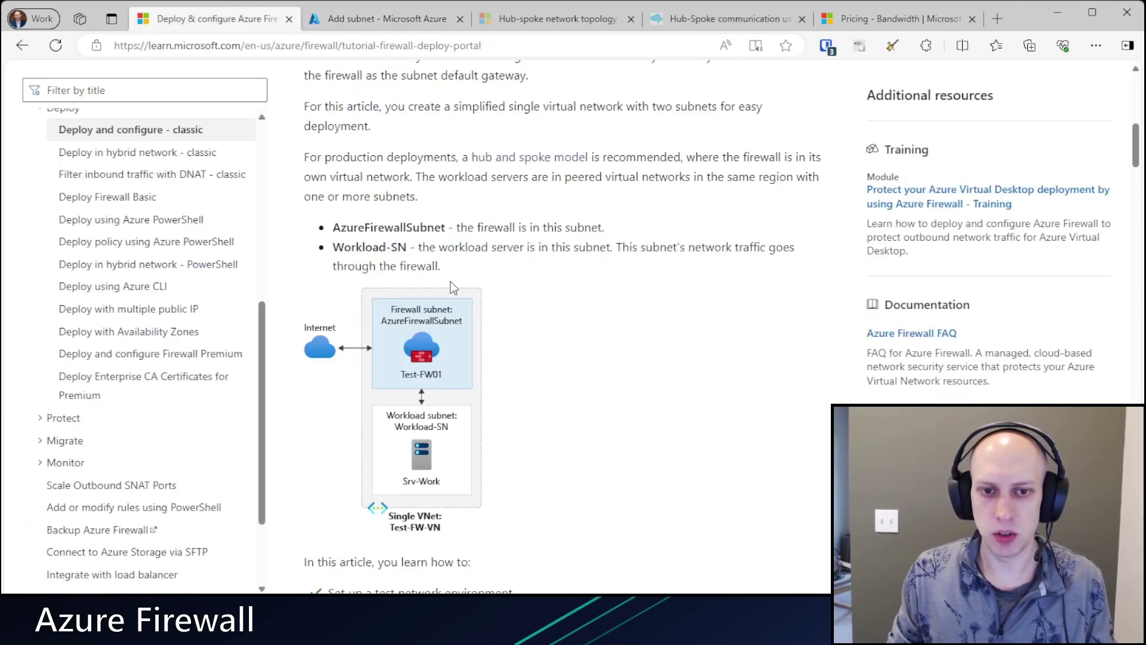
{"action": "left_click_drag", "start_coordinate": [445, 227], "coordinate": [336, 225]}
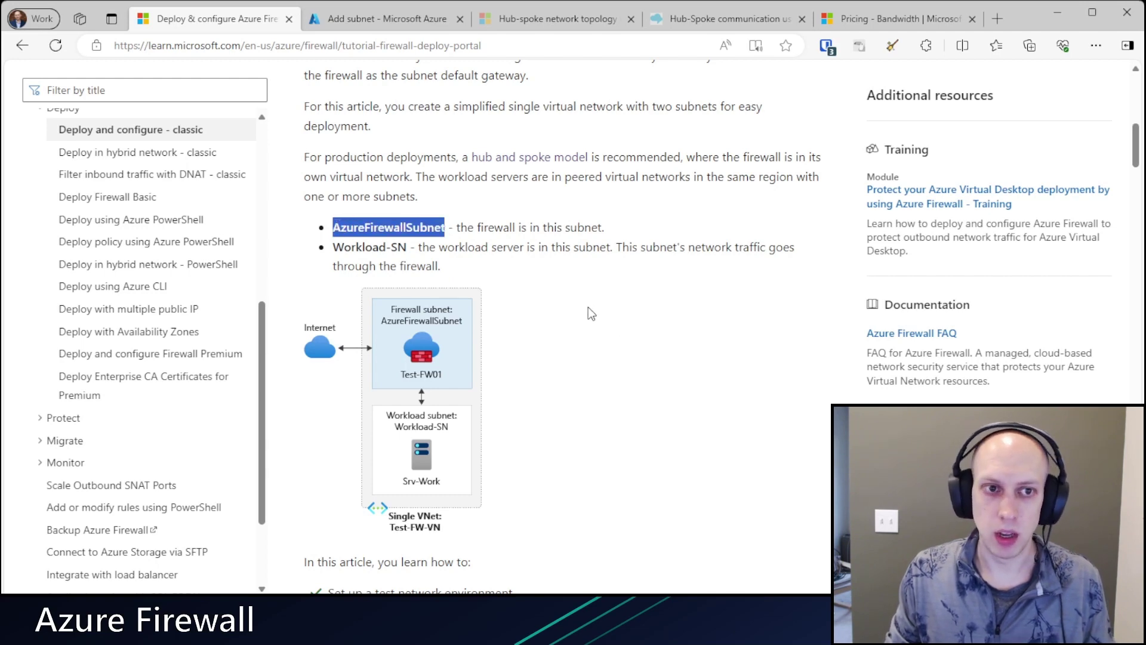
{"action": "scroll", "coordinate": [582, 245], "scroll_direction": "down", "scroll_amount": 10}
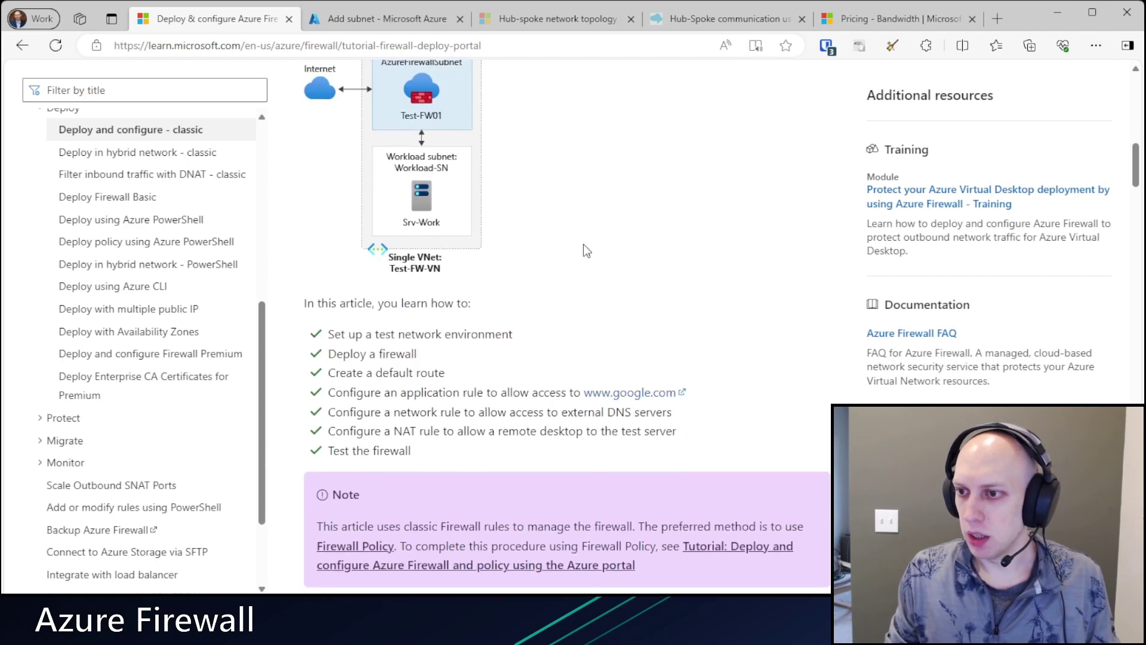
{"action": "scroll", "coordinate": [542, 364], "scroll_direction": "down", "scroll_amount": 6}
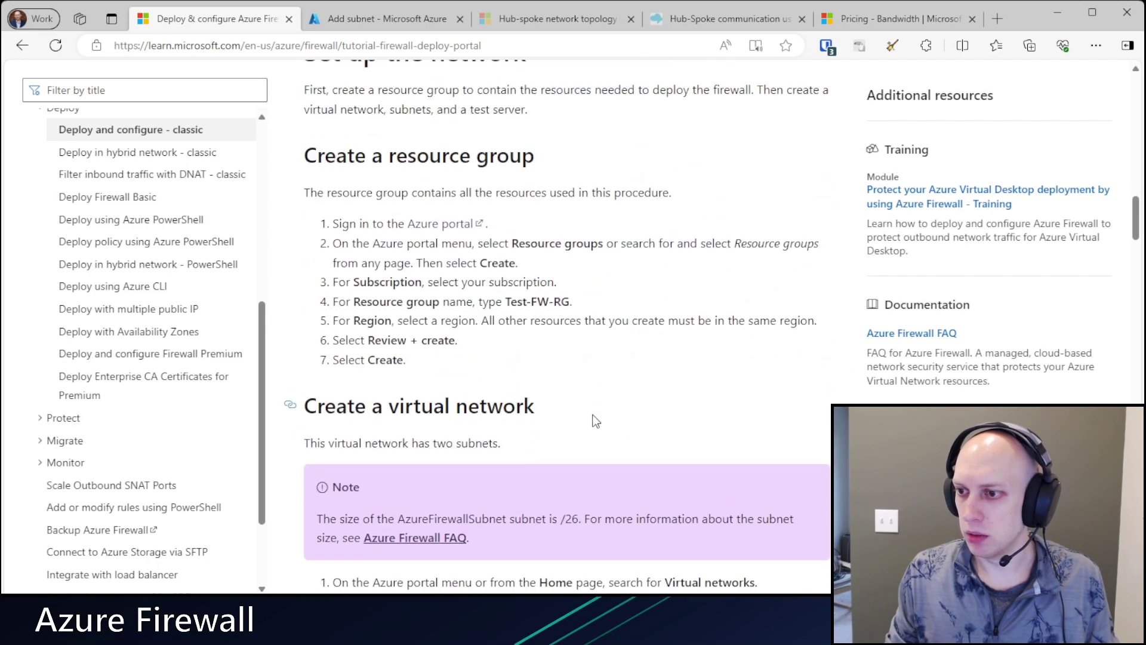
{"action": "scroll", "coordinate": [604, 404], "scroll_direction": "down", "scroll_amount": 4}
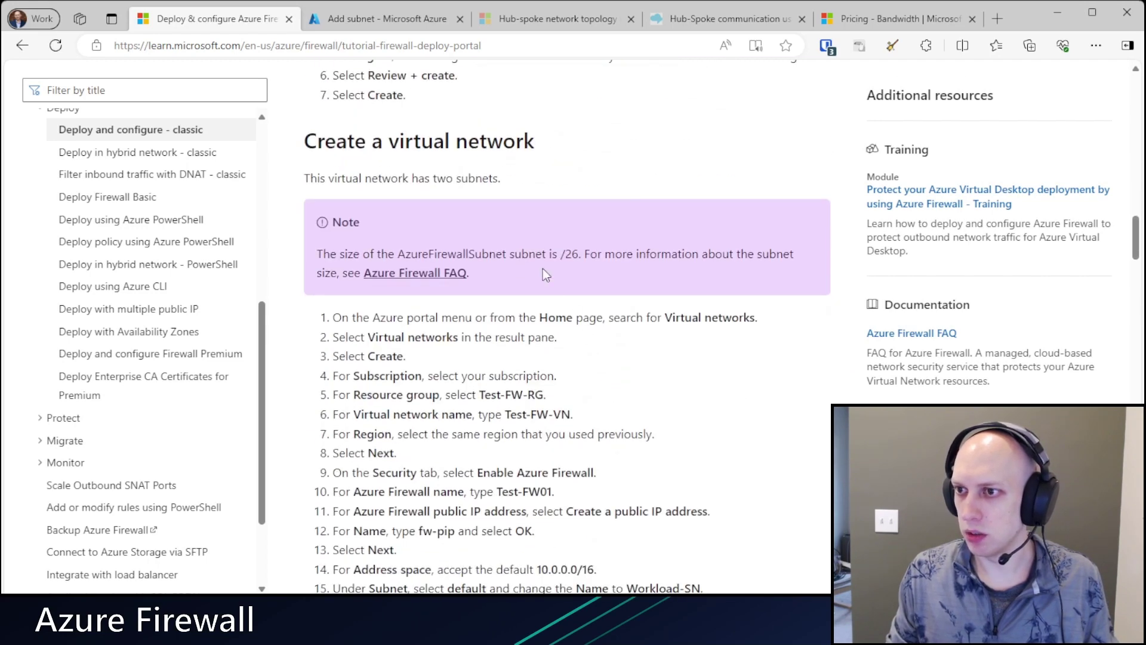
{"action": "left_click_drag", "start_coordinate": [579, 254], "coordinate": [563, 259]}
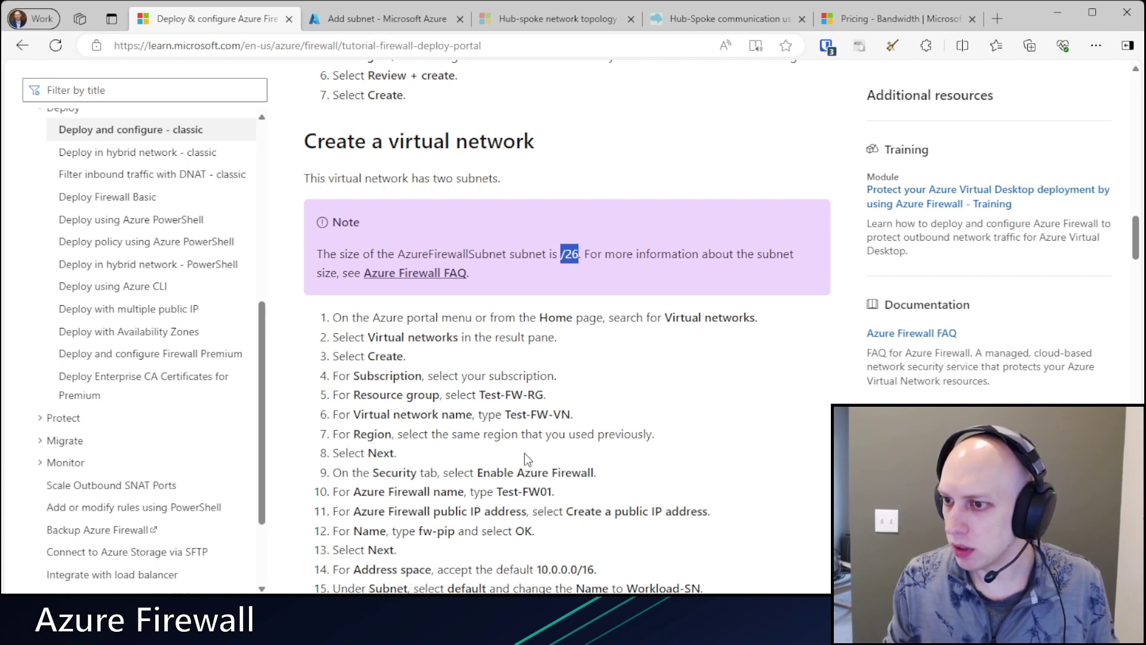
{"action": "scroll", "coordinate": [528, 458], "scroll_direction": "down", "scroll_amount": 3}
{"action": "scroll", "coordinate": [528, 459], "scroll_direction": "up", "scroll_amount": 2}
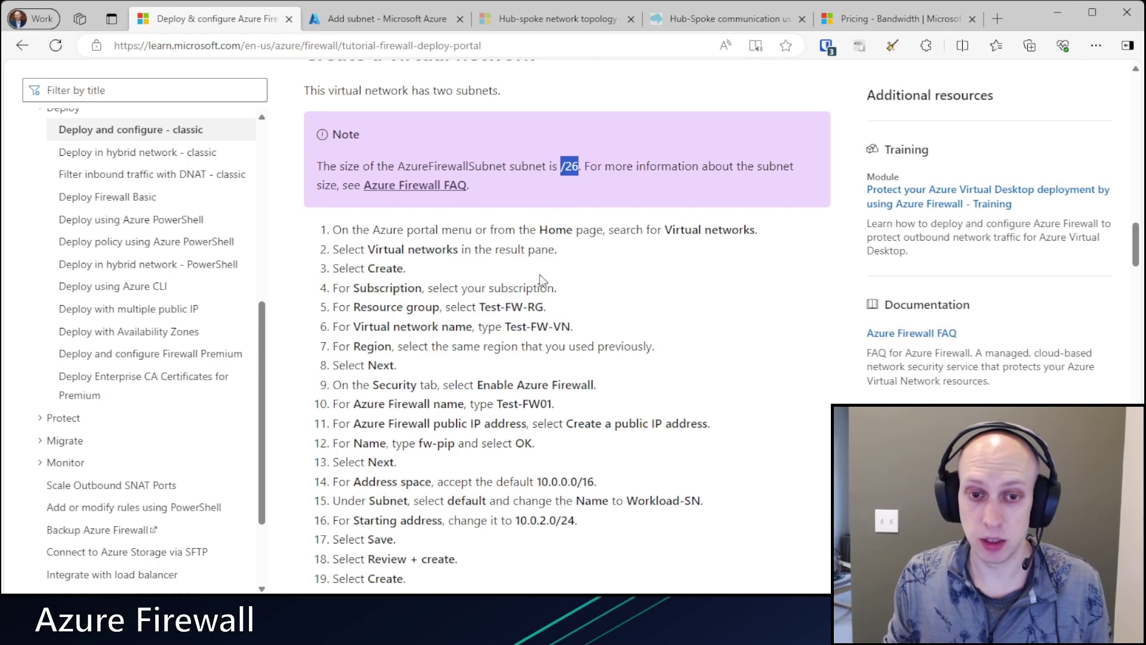
Return to the new subnet form in the Azure portal and review its name, address range and remaining options
{"action": "left_click", "coordinate": [358, 18]}
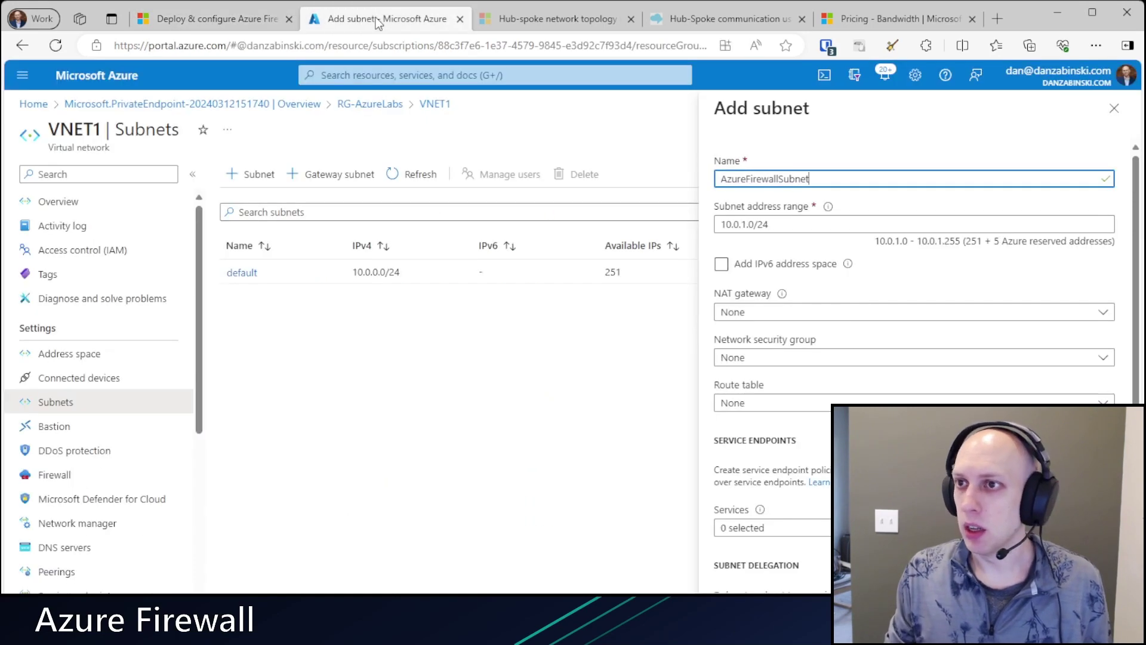
{"action": "left_click", "coordinate": [784, 230]}
{"action": "left_click", "coordinate": [831, 250]}
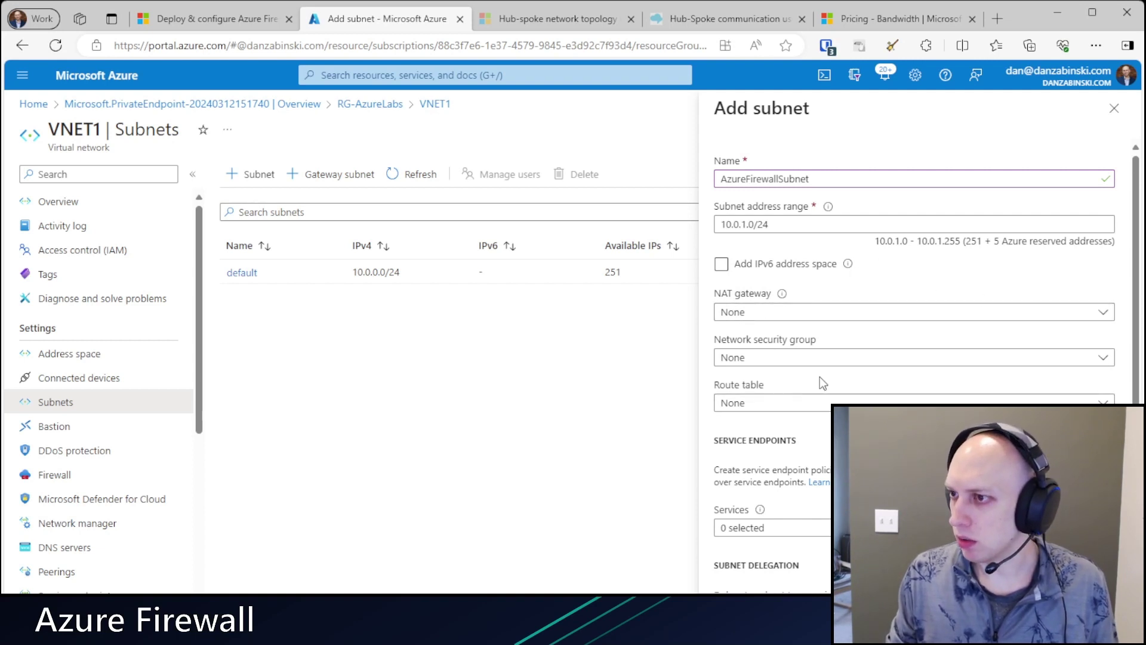
{"action": "scroll", "coordinate": [810, 338], "scroll_direction": "down", "scroll_amount": 3}
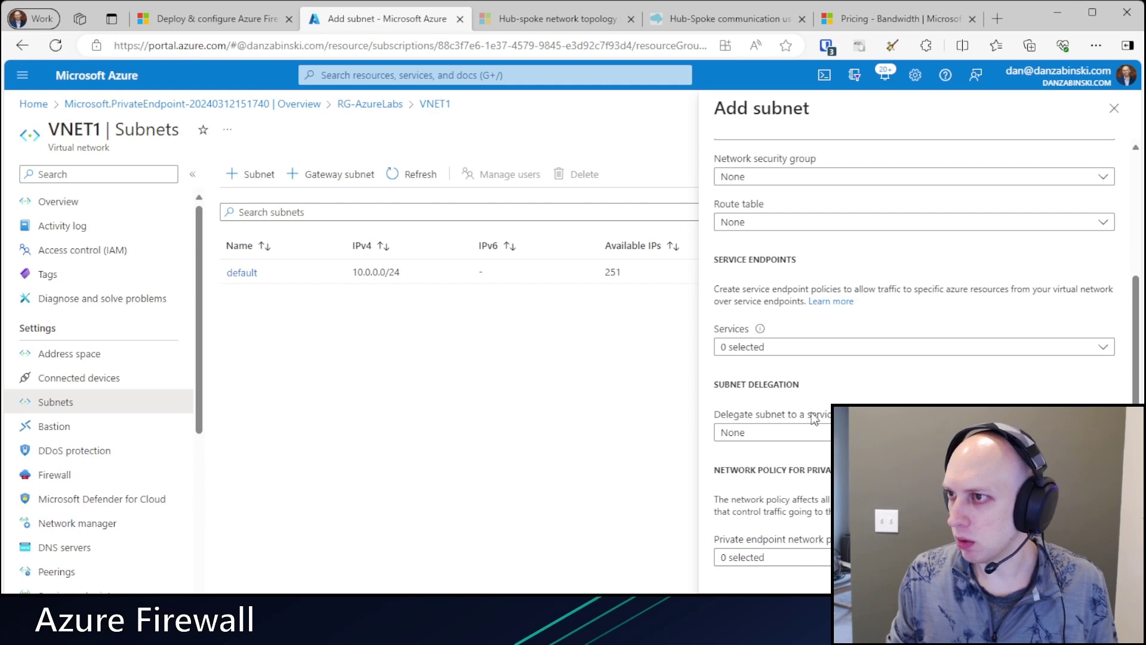
{"action": "scroll", "coordinate": [795, 438], "scroll_direction": "up", "scroll_amount": 3}
{"action": "left_click", "coordinate": [770, 179]}
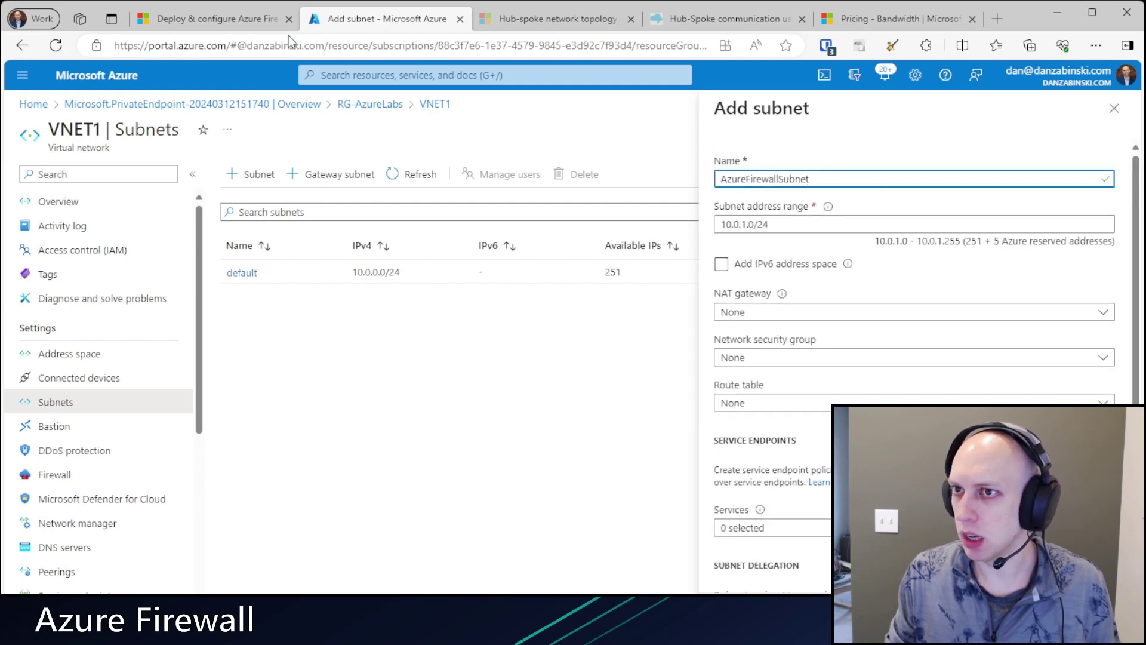
Recheck the exact subnet name in the Learn article, and add AzureFirewallSubnet to VNET1 with the range 10.0.1.0/24
{"action": "left_click", "coordinate": [266, 18]}
{"action": "scroll", "coordinate": [486, 276], "scroll_direction": "up", "scroll_amount": 15}
{"action": "scroll", "coordinate": [448, 312], "scroll_direction": "up", "scroll_amount": 6}
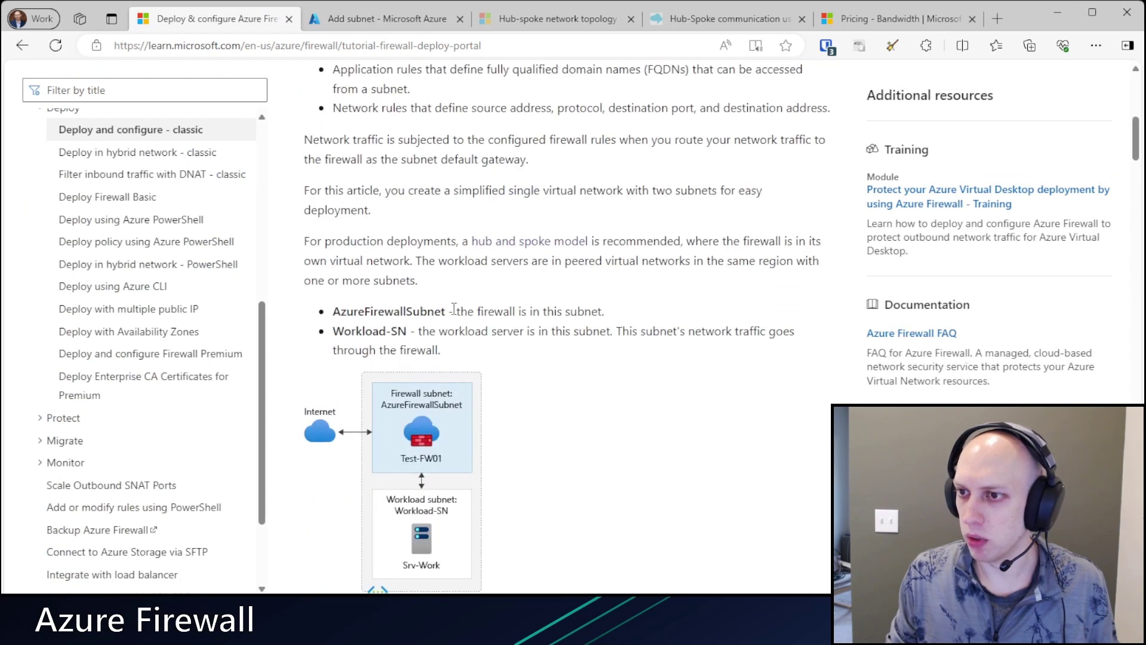
{"action": "left_click_drag", "start_coordinate": [445, 316], "coordinate": [333, 315]}
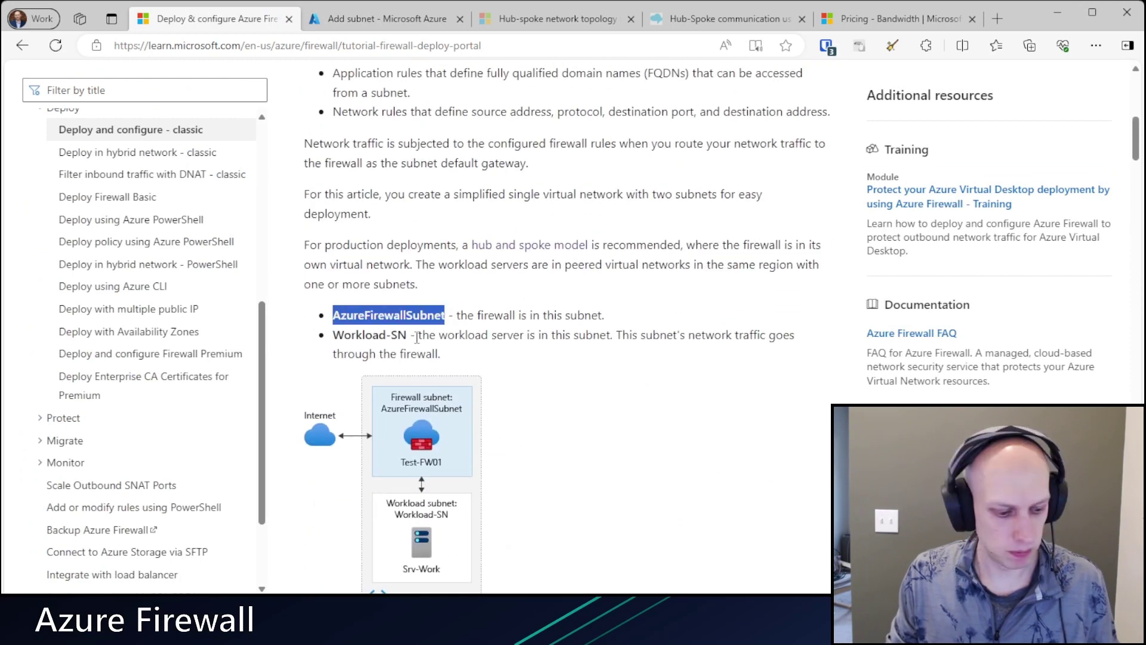
{"action": "scroll", "coordinate": [567, 322], "scroll_direction": "down", "scroll_amount": 15}
{"action": "left_click", "coordinate": [401, 20]}
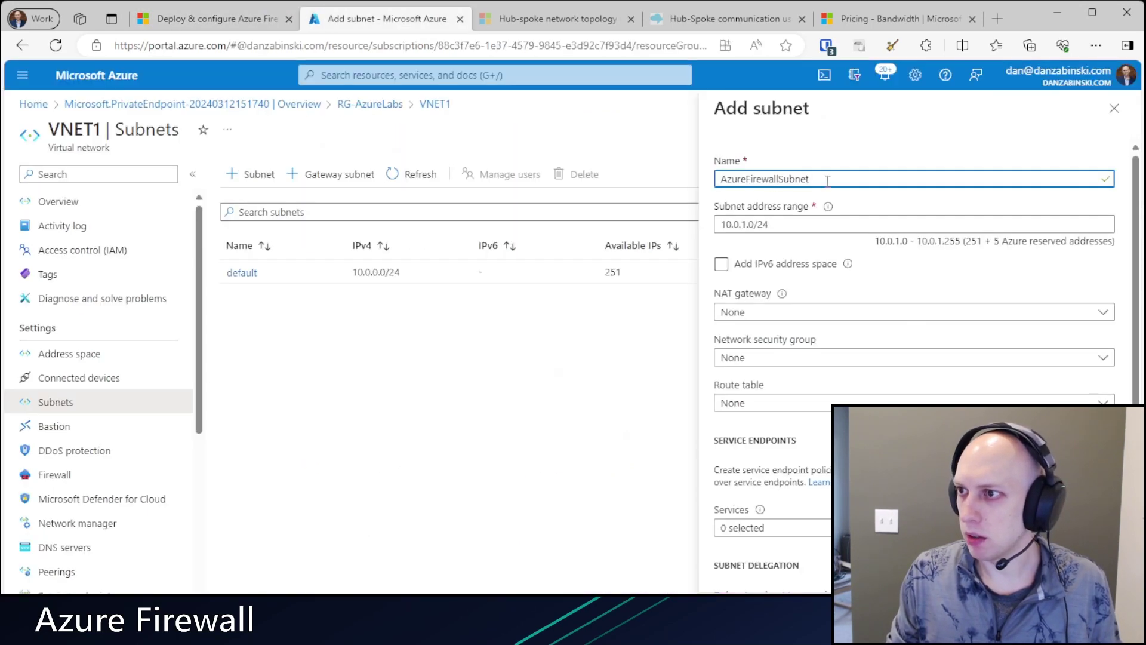
{"action": "left_click", "coordinate": [770, 224]}
{"action": "key", "text": "Return"}
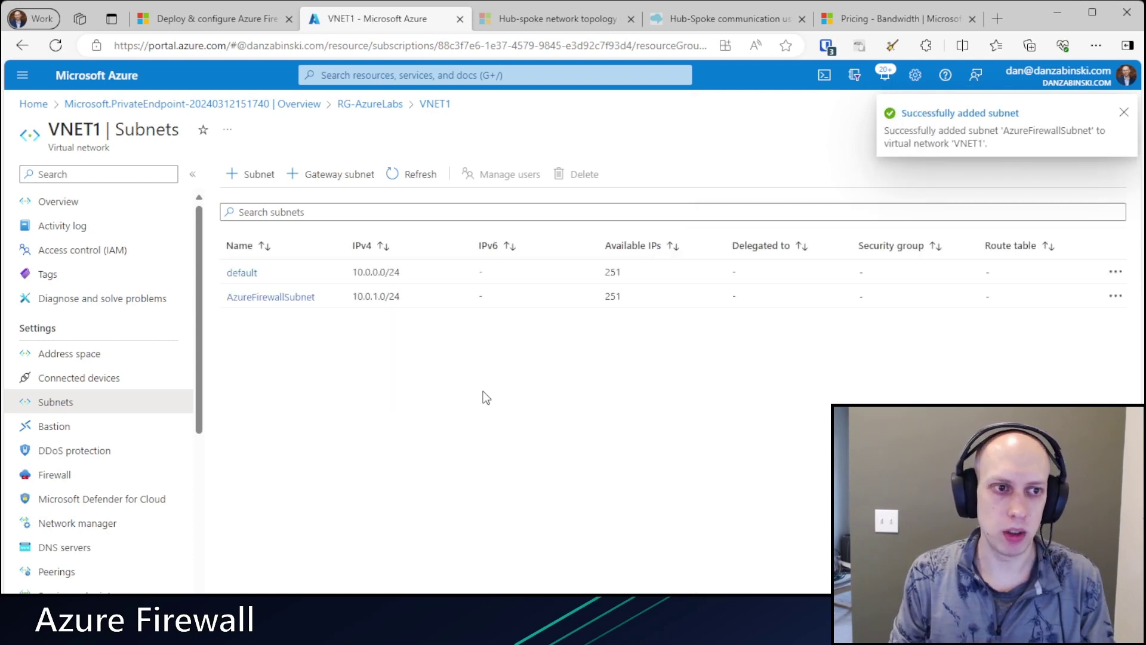
Start creating a resource in RG-AzureLabs, search the Marketplace for Azure Firewall and open the creation form for Microsoft's Firewall
{"action": "left_click", "coordinate": [382, 110]}
{"action": "left_click", "coordinate": [237, 173]}
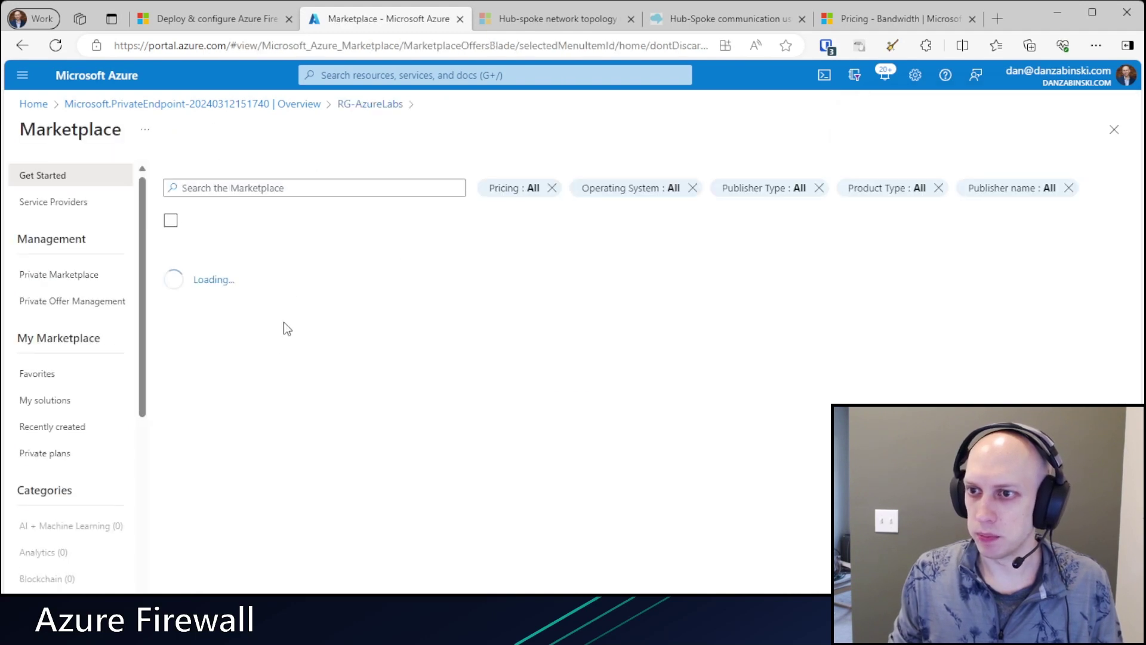
{"action": "left_click", "coordinate": [297, 187]}
{"action": "type", "text": "Azure Firewall"}
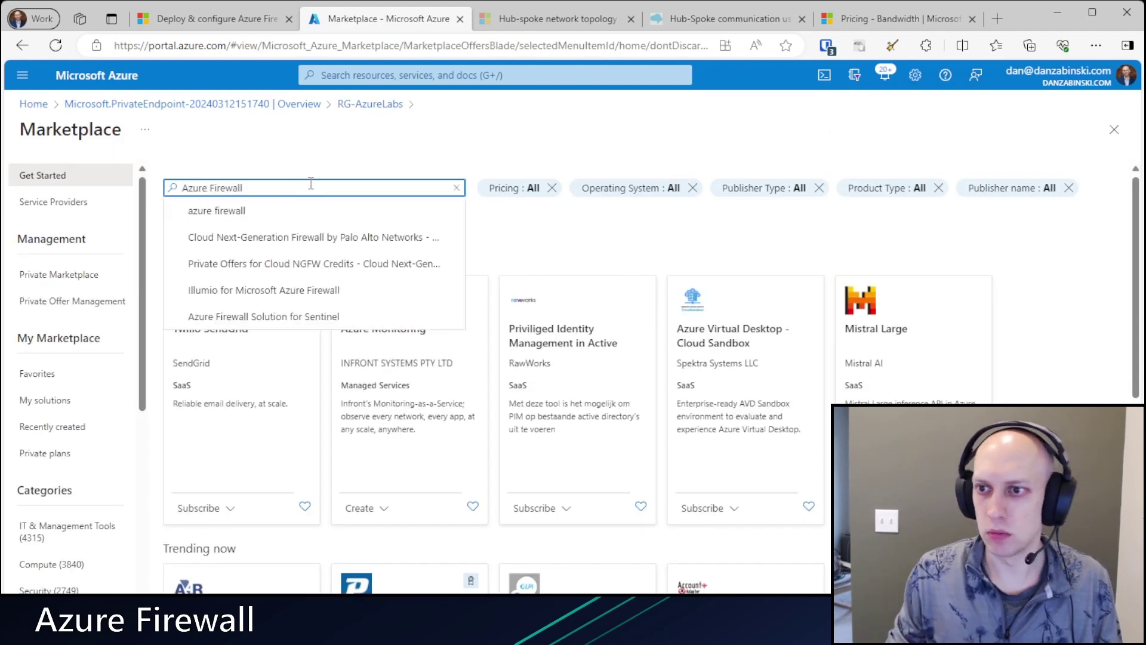
{"action": "left_click", "coordinate": [312, 210]}
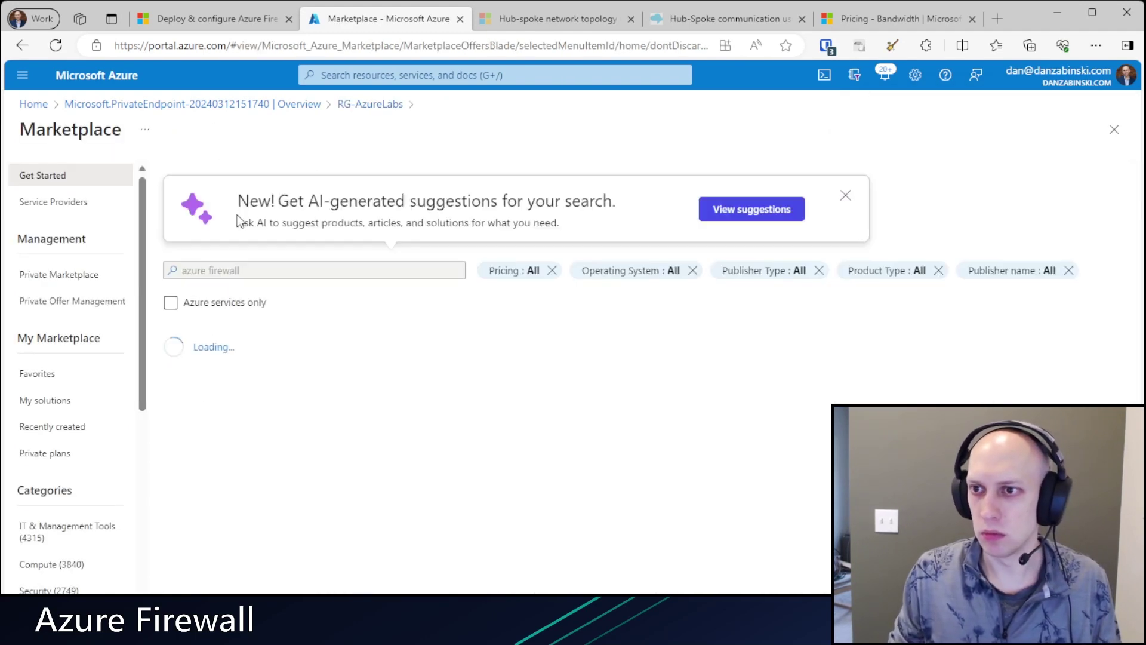
{"action": "left_click", "coordinate": [190, 426]}
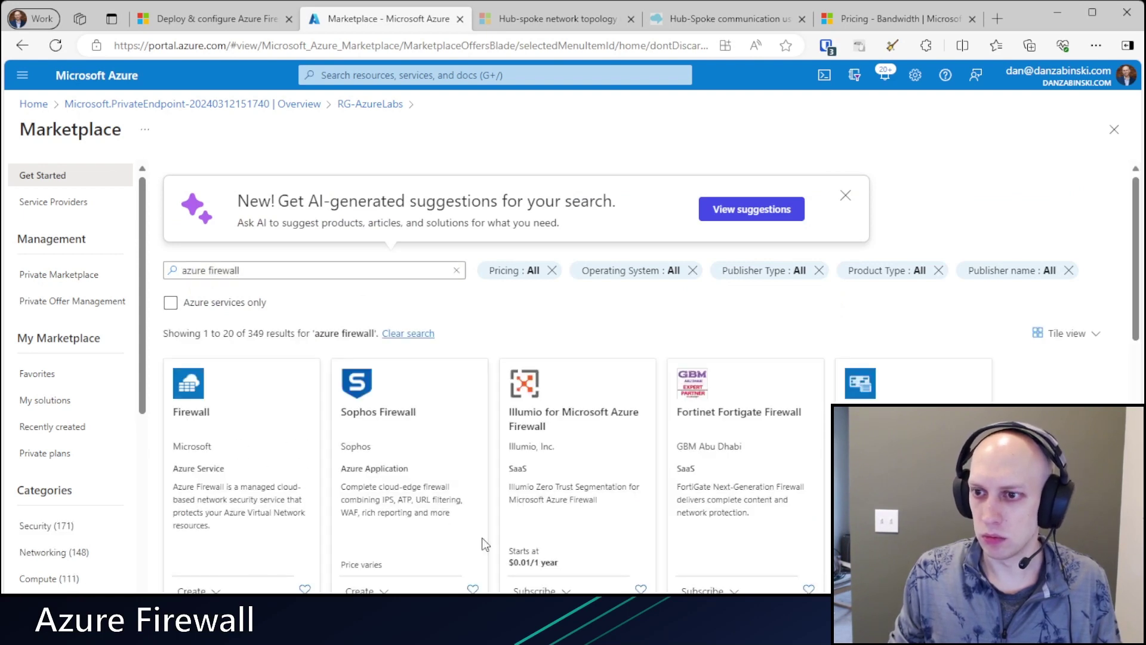
{"action": "left_click", "coordinate": [325, 281]}
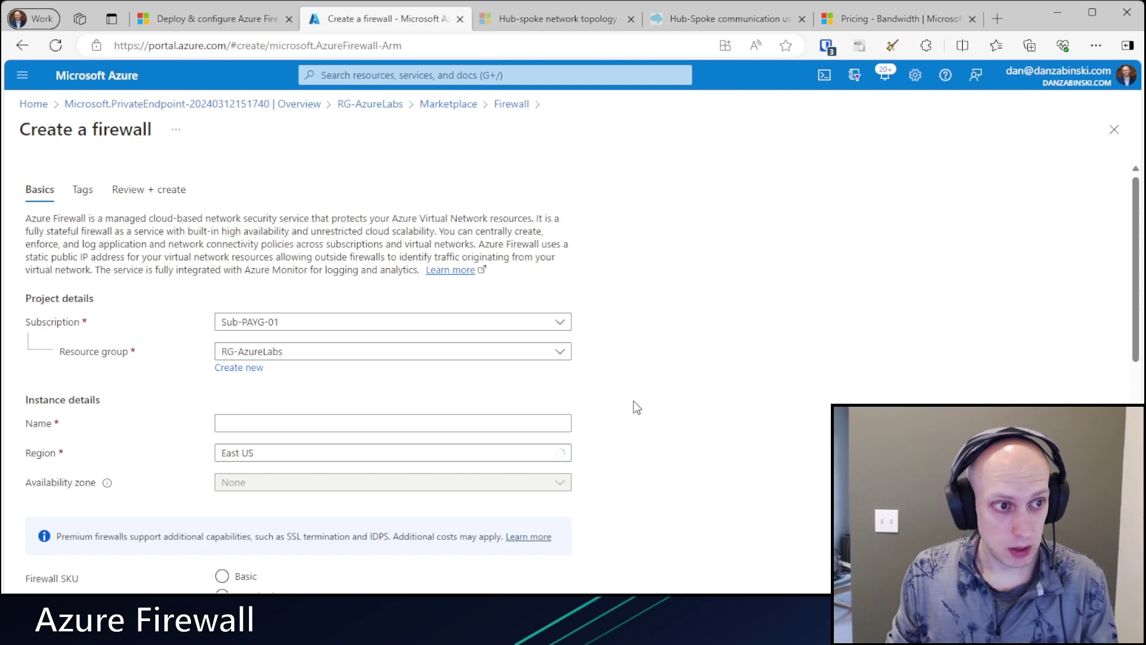
Name the firewall fw-lab and set its SKU to Basic
{"action": "left_click", "coordinate": [388, 422]}
{"action": "type", "text": "fw-lab"}
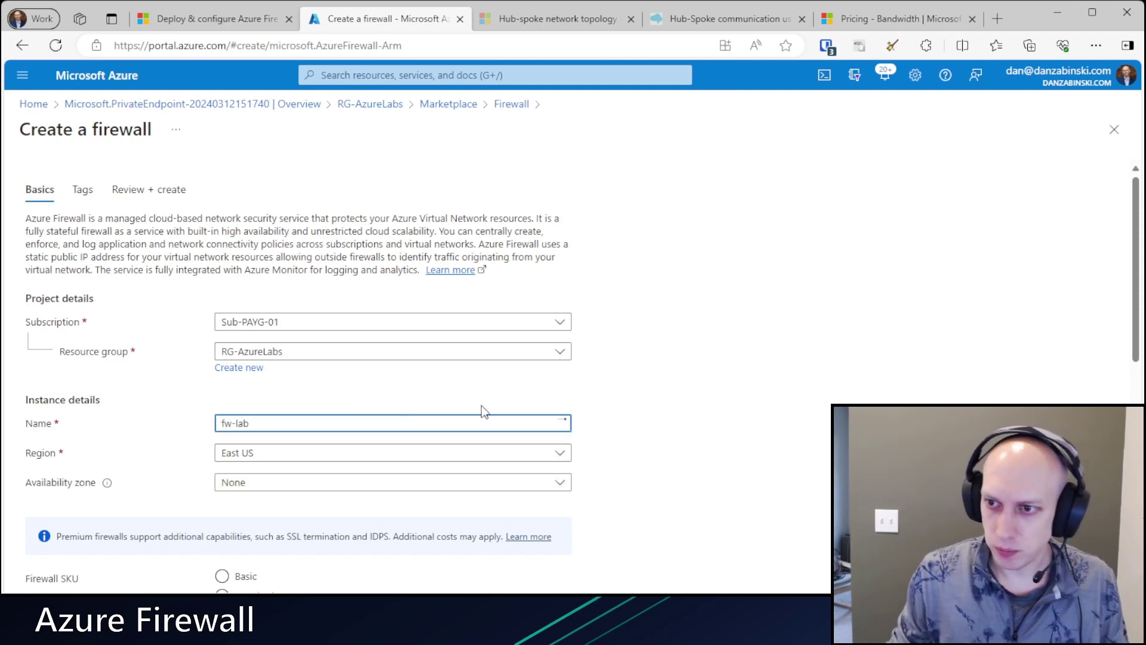
{"action": "scroll", "coordinate": [708, 400], "scroll_direction": "down", "scroll_amount": 4}
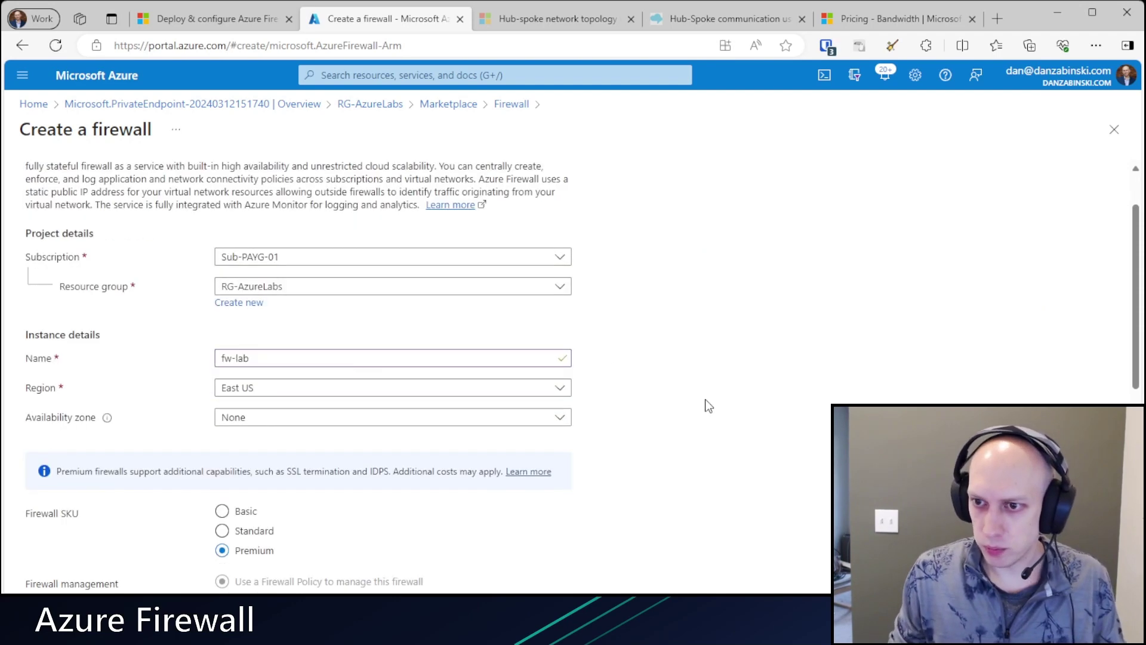
{"action": "left_click", "coordinate": [222, 317]}
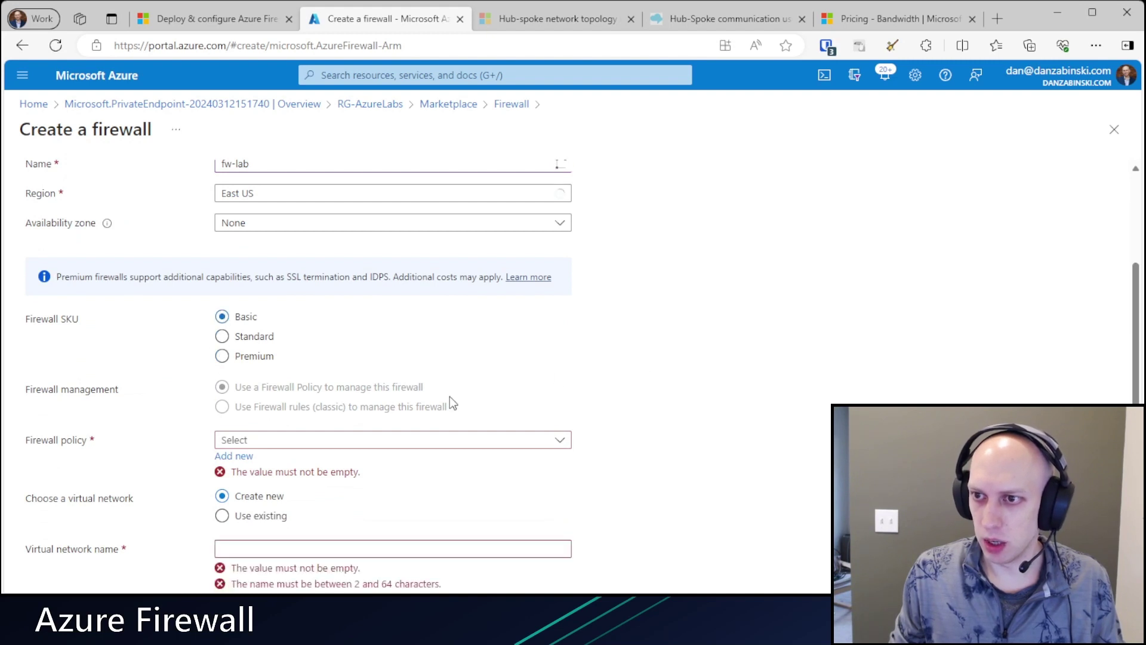
Check which existing Basic firewall policies can be selected for the firewall
{"action": "scroll", "coordinate": [633, 383], "scroll_direction": "down", "scroll_amount": 2}
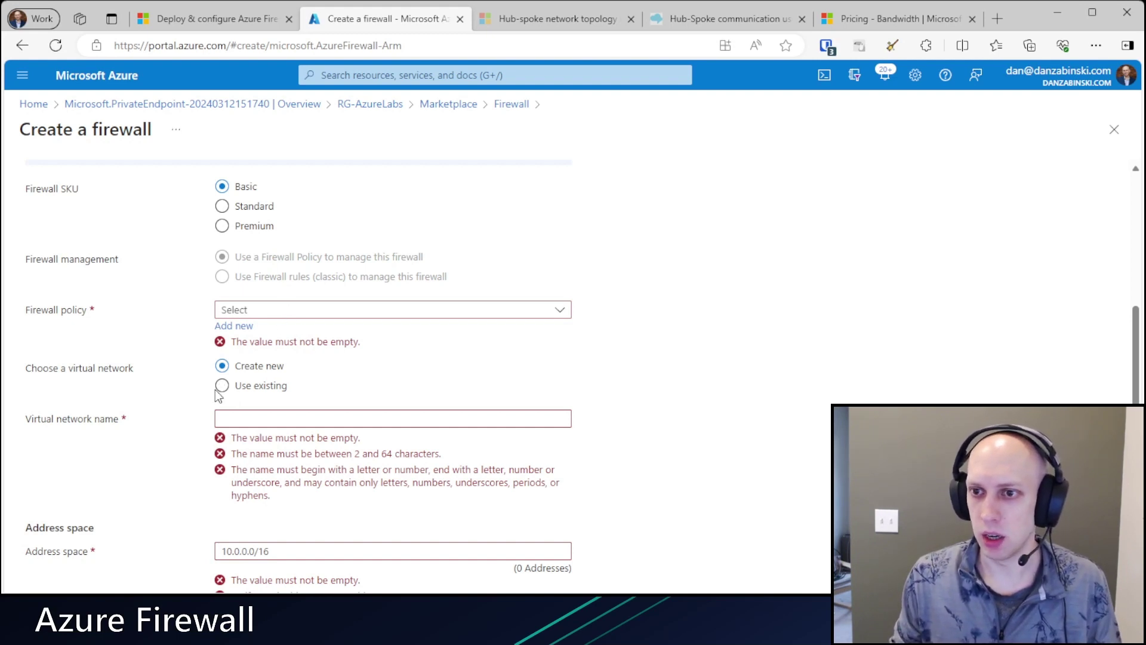
{"action": "left_click", "coordinate": [294, 311]}
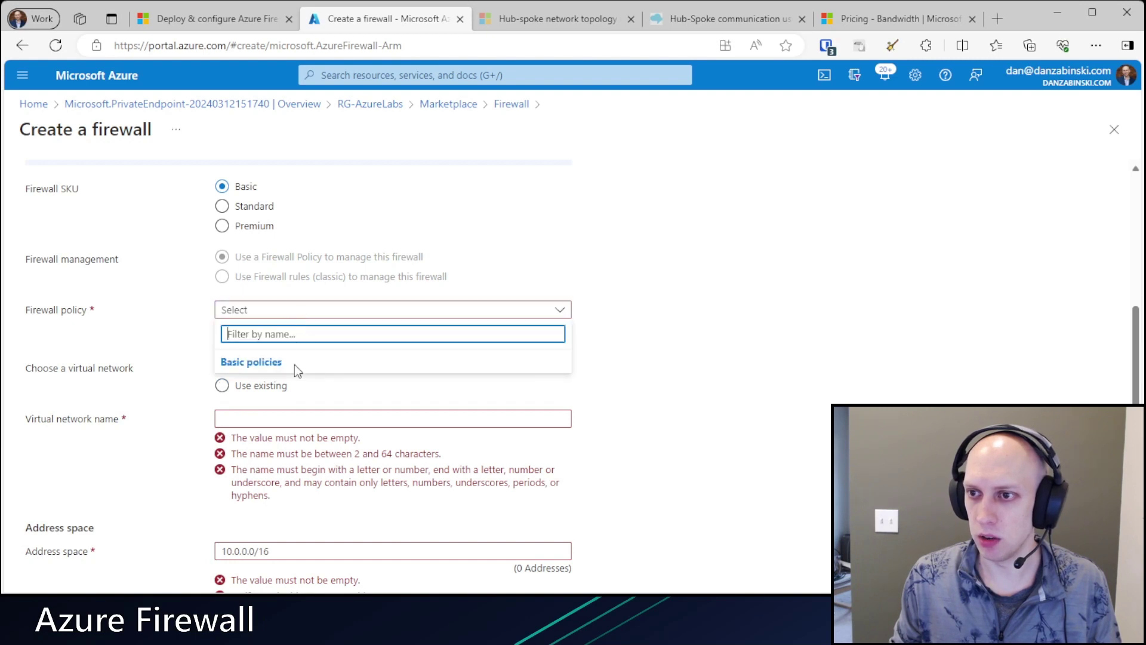
{"action": "left_click", "coordinate": [277, 314]}
{"action": "scroll", "coordinate": [302, 352], "scroll_direction": "up", "scroll_amount": 1}
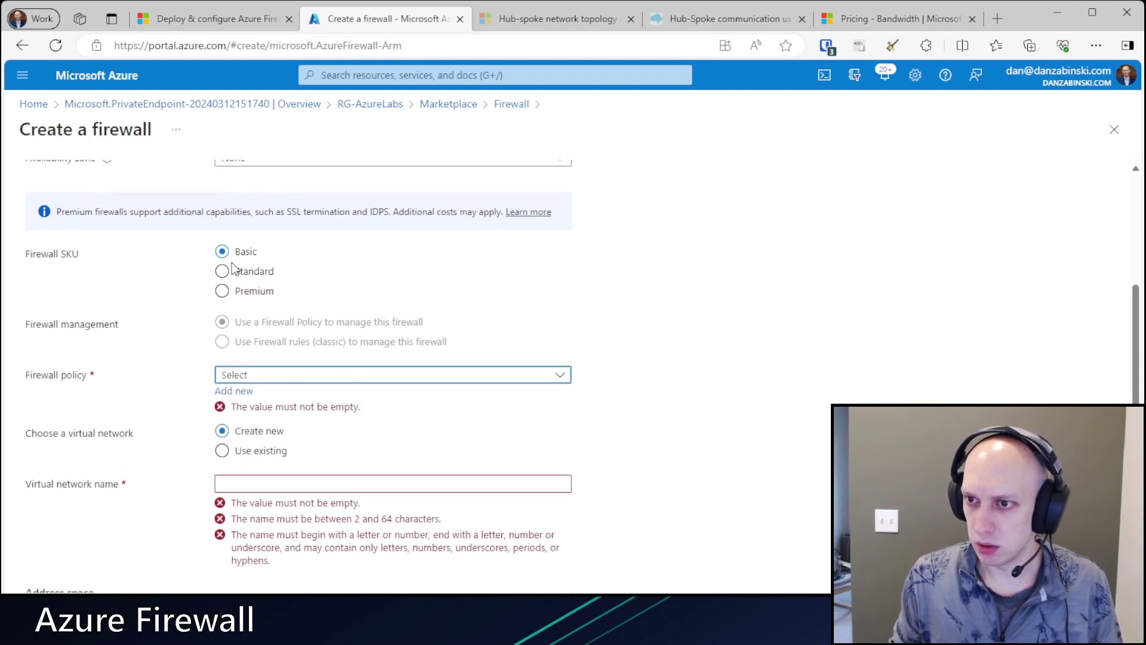
{"action": "left_click", "coordinate": [303, 385]}
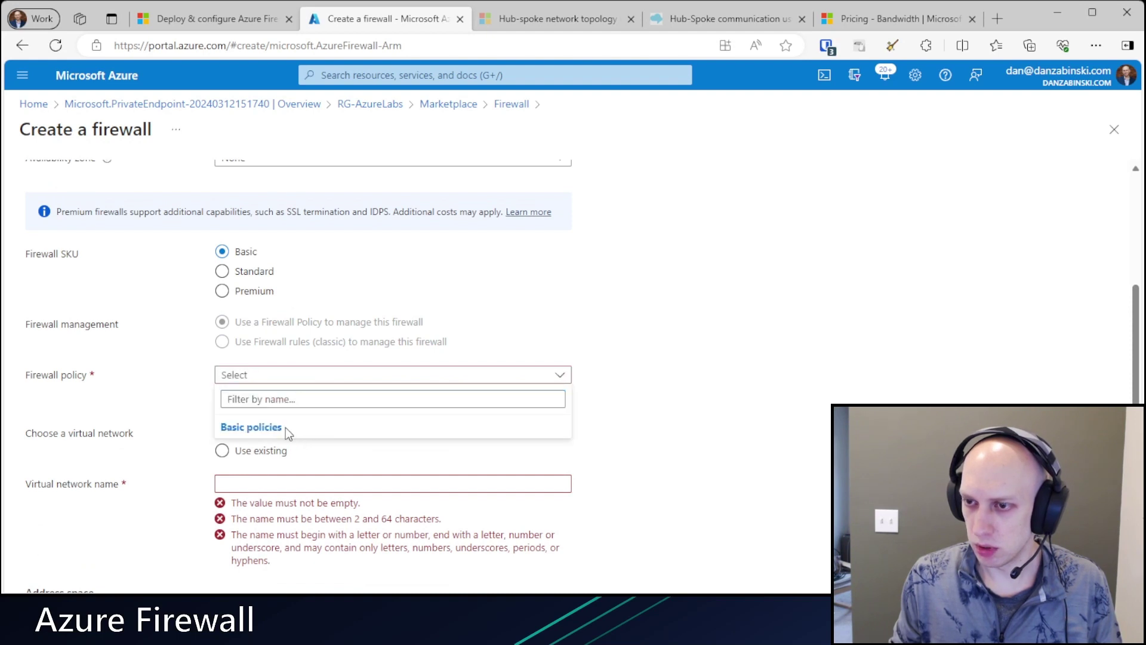
{"action": "left_click", "coordinate": [739, 442]}
Choose to use an existing virtual network and add a new Basic firewall policy named FirewallPolicy in East US
{"action": "left_click", "coordinate": [238, 449]}
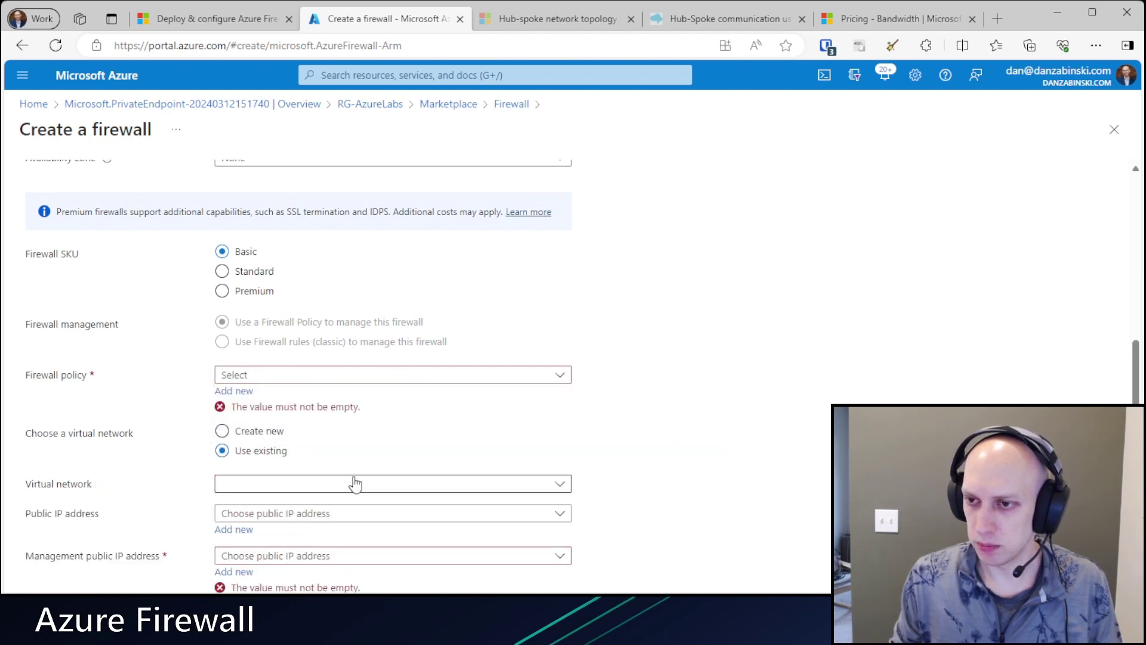
{"action": "scroll", "coordinate": [328, 496], "scroll_direction": "down", "scroll_amount": 1}
{"action": "scroll", "coordinate": [255, 532], "scroll_direction": "up", "scroll_amount": 1}
{"action": "scroll", "coordinate": [245, 454], "scroll_direction": "down", "scroll_amount": 1}
{"action": "left_click", "coordinate": [235, 356]}
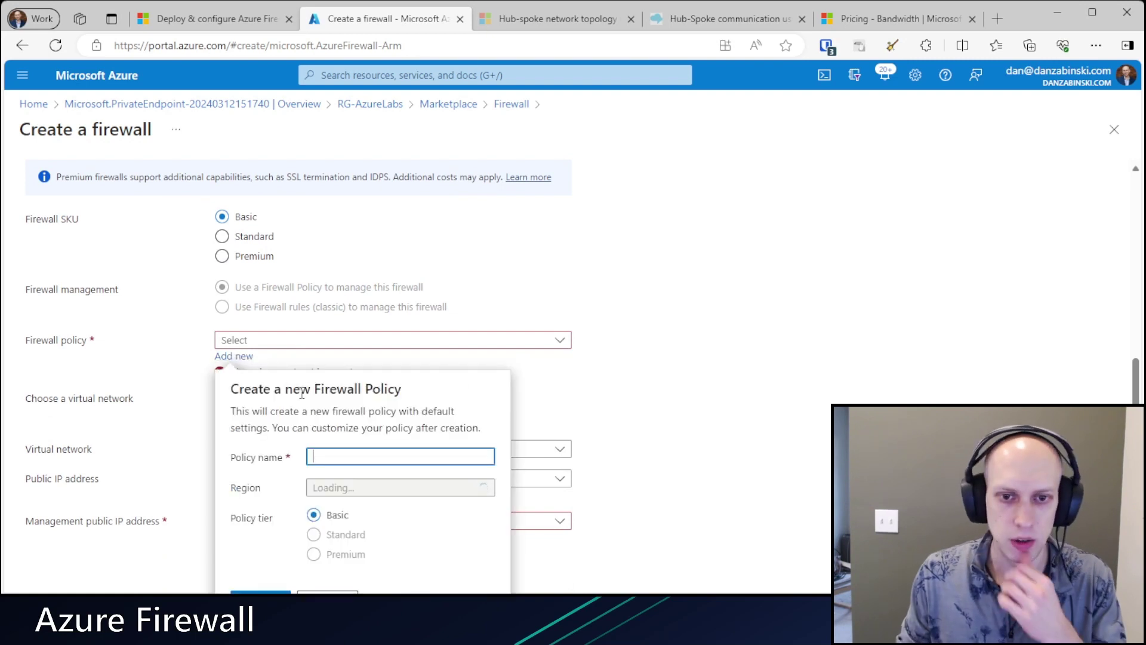
{"action": "type", "text": "FirewallPolicy"}
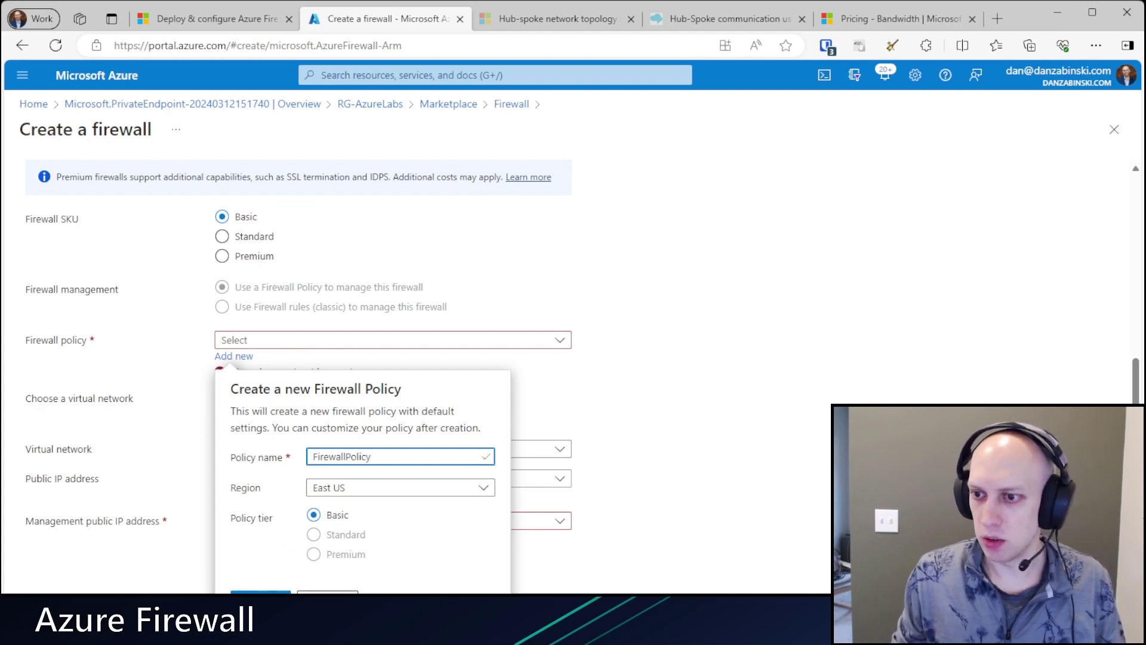
{"action": "left_click", "coordinate": [260, 597]}
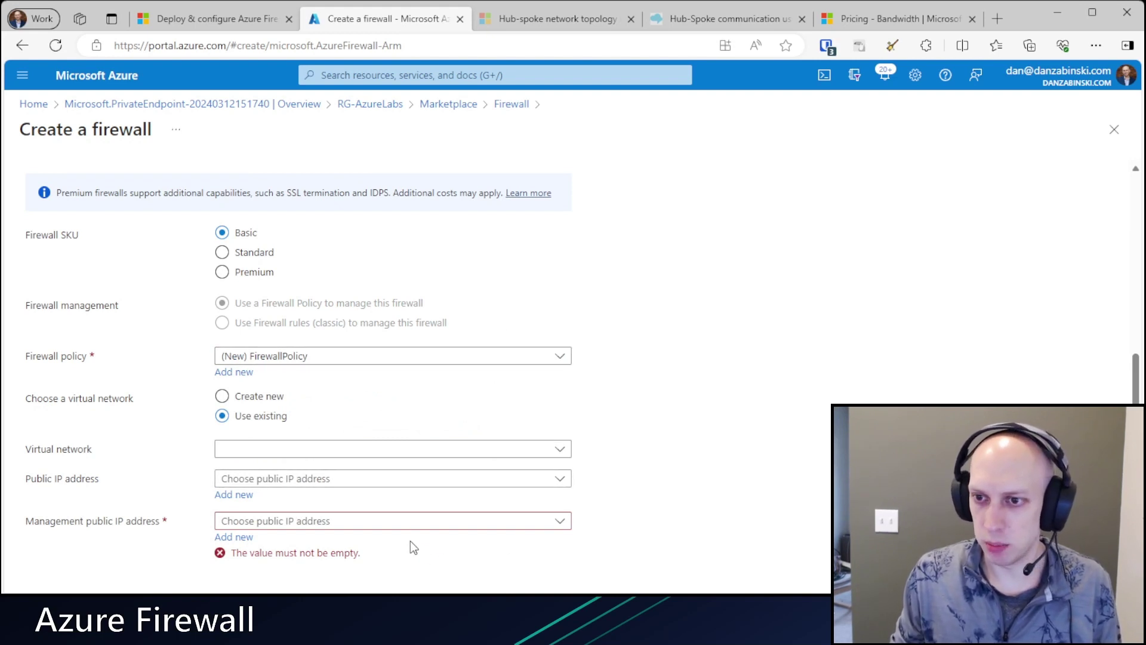
Add a new public IP address named pip-firewall for the firewall
{"action": "left_click", "coordinate": [236, 495]}
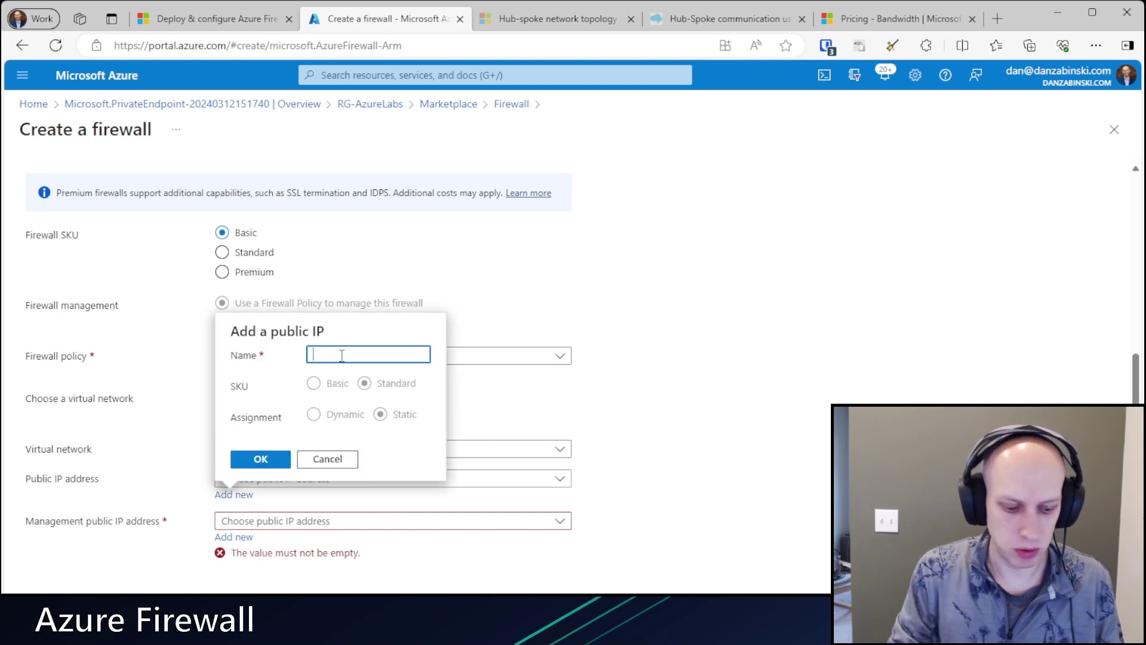
{"action": "type", "text": "pip-firewall"}
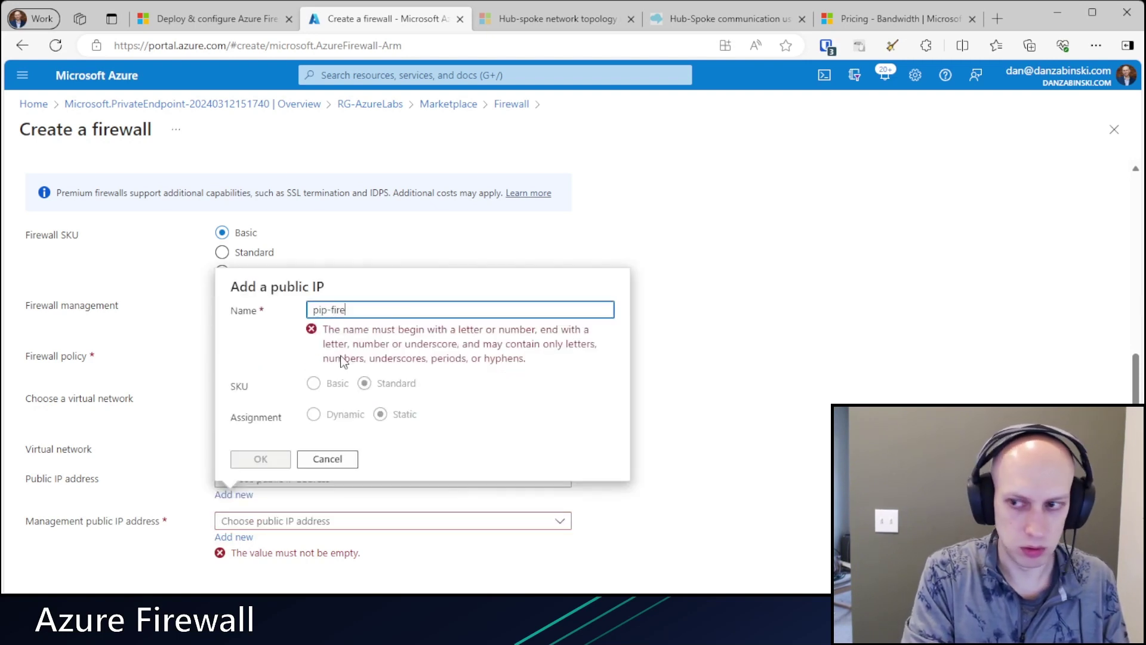
{"action": "left_click", "coordinate": [268, 461]}
{"action": "left_click", "coordinate": [296, 529]}
{"action": "left_click", "coordinate": [704, 498]}
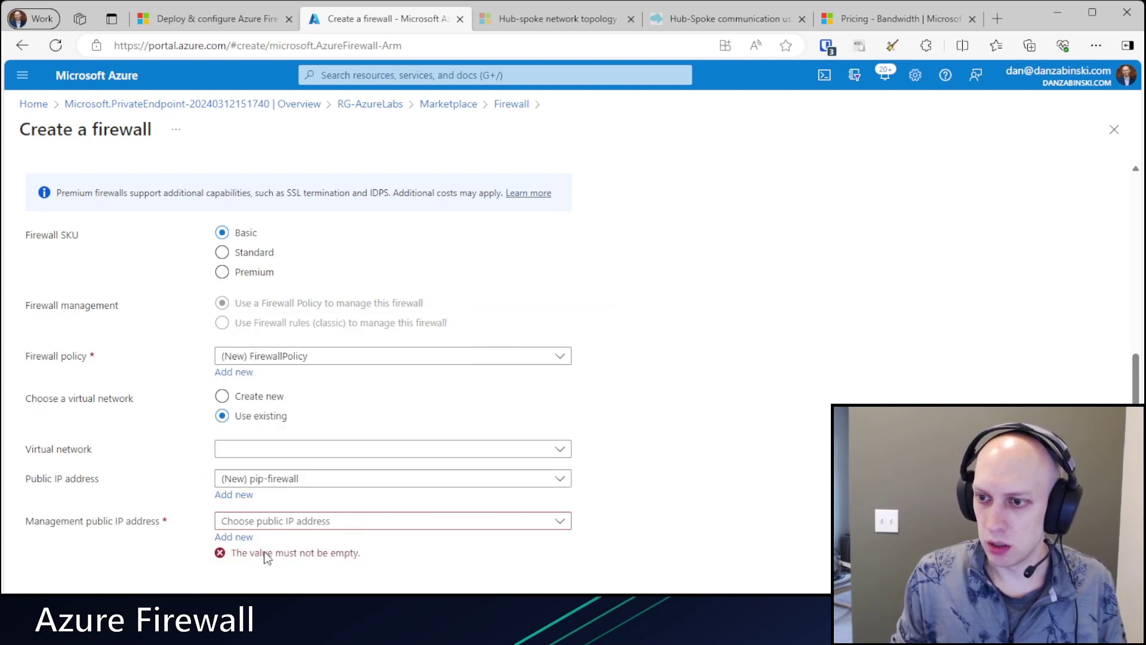
Select VNET1 (RG-AzureLabs) as the firewall's virtual network and recheck the available networks
{"action": "left_click", "coordinate": [299, 453]}
{"action": "left_click", "coordinate": [296, 509]}
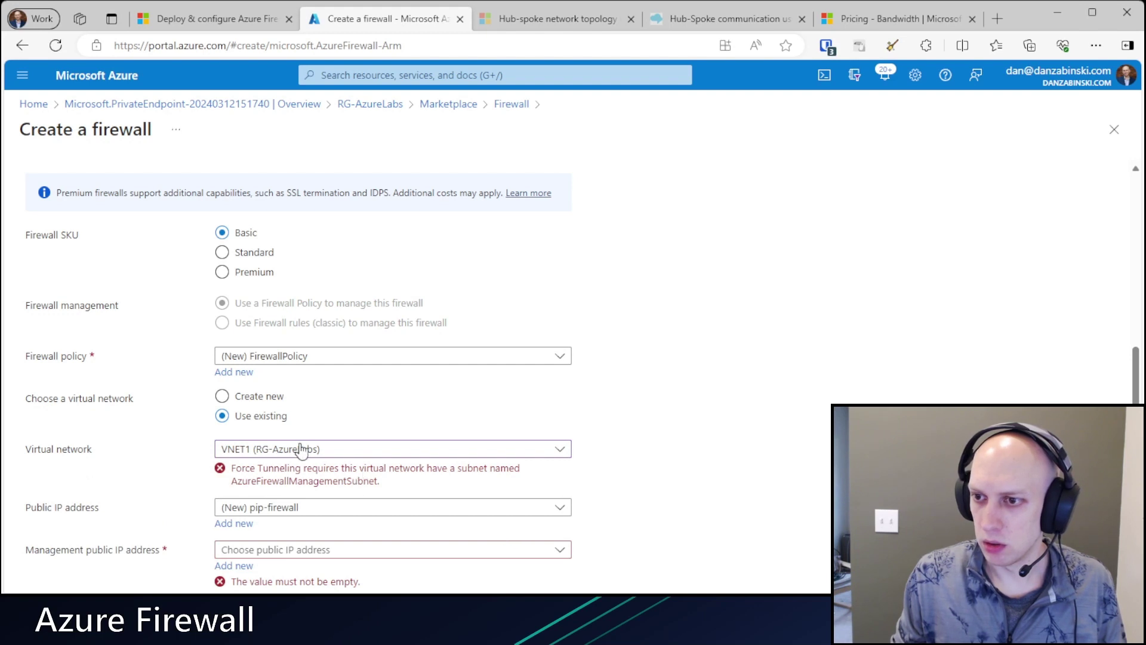
{"action": "left_click", "coordinate": [349, 449]}
{"action": "left_click", "coordinate": [351, 449]}
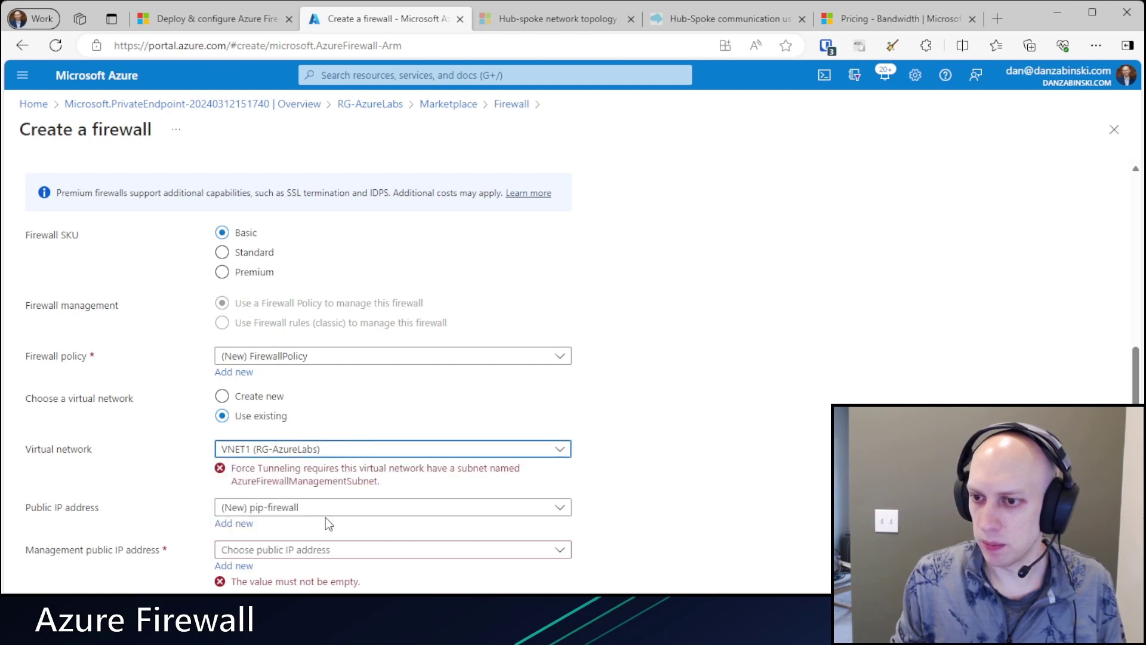
{"action": "left_click", "coordinate": [337, 451]}
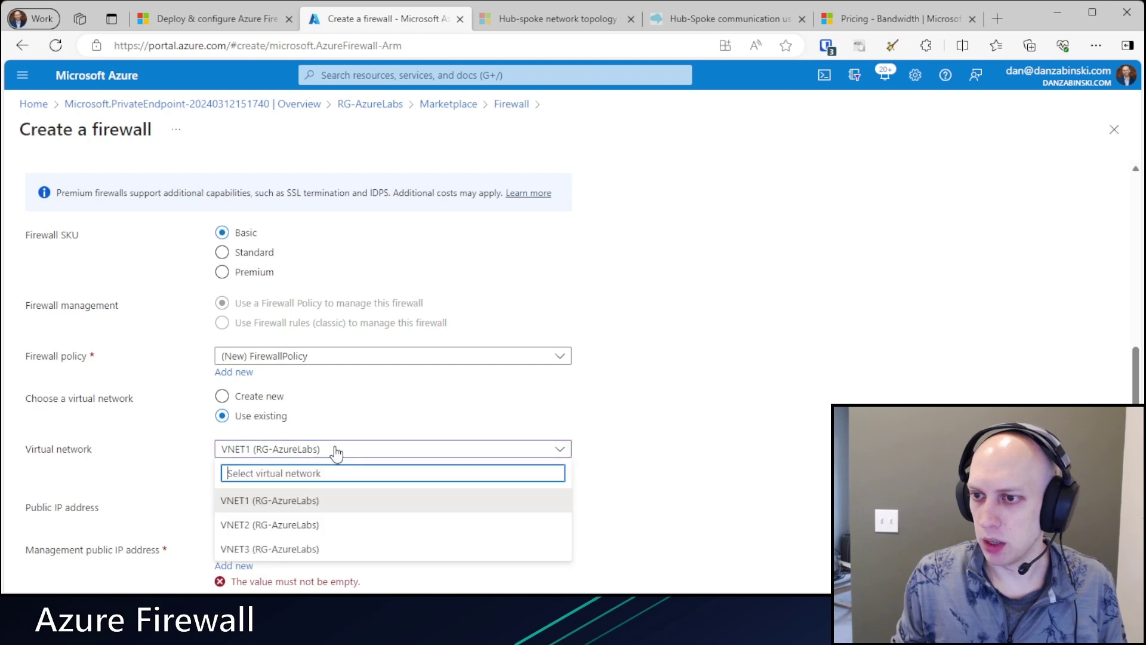
{"action": "left_click", "coordinate": [336, 453]}
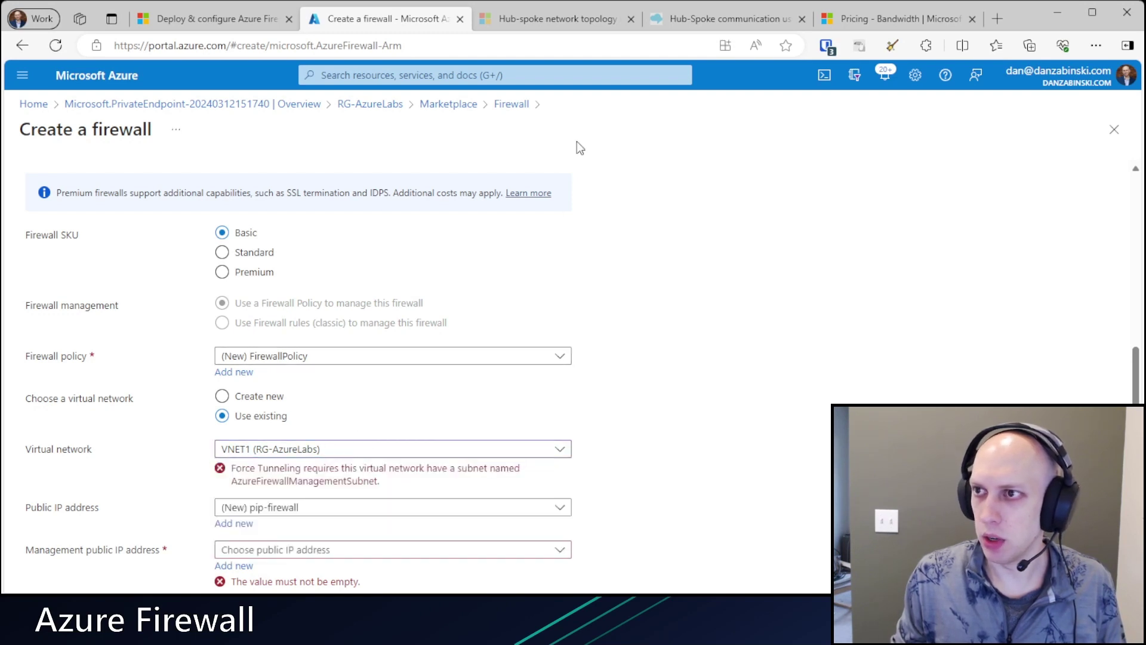
Open RG-AzureLabs in a separate browser tab, sign in with the existing account and open VNET1
{"action": "middle_click", "coordinate": [370, 104]}
{"action": "left_click", "coordinate": [504, 20]}
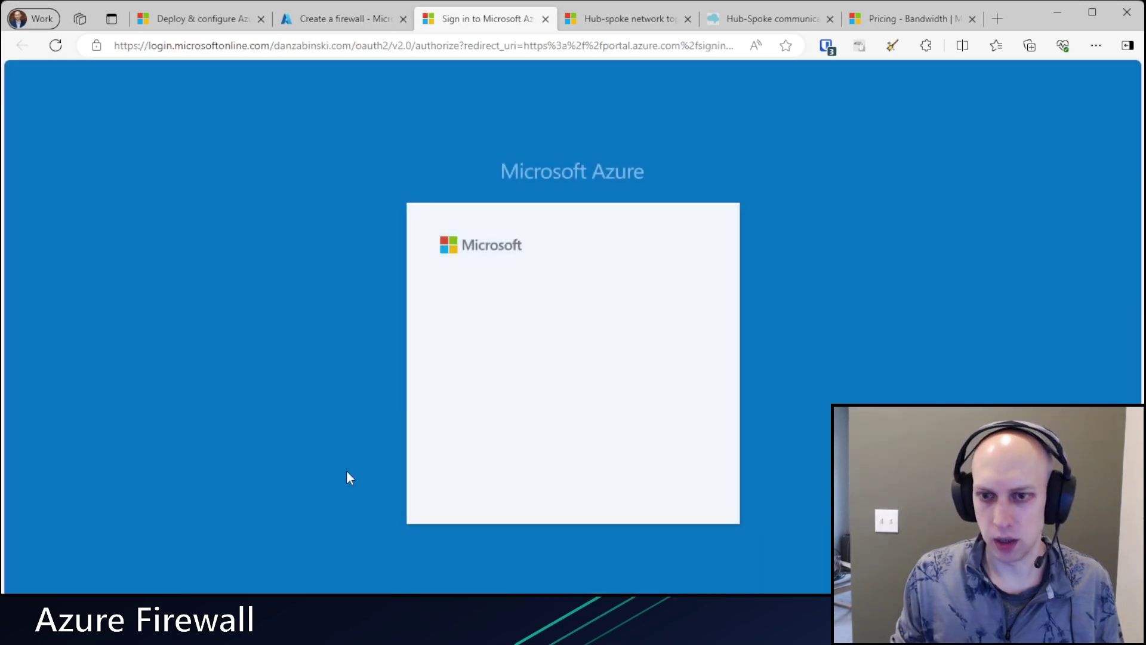
{"action": "left_click", "coordinate": [526, 352]}
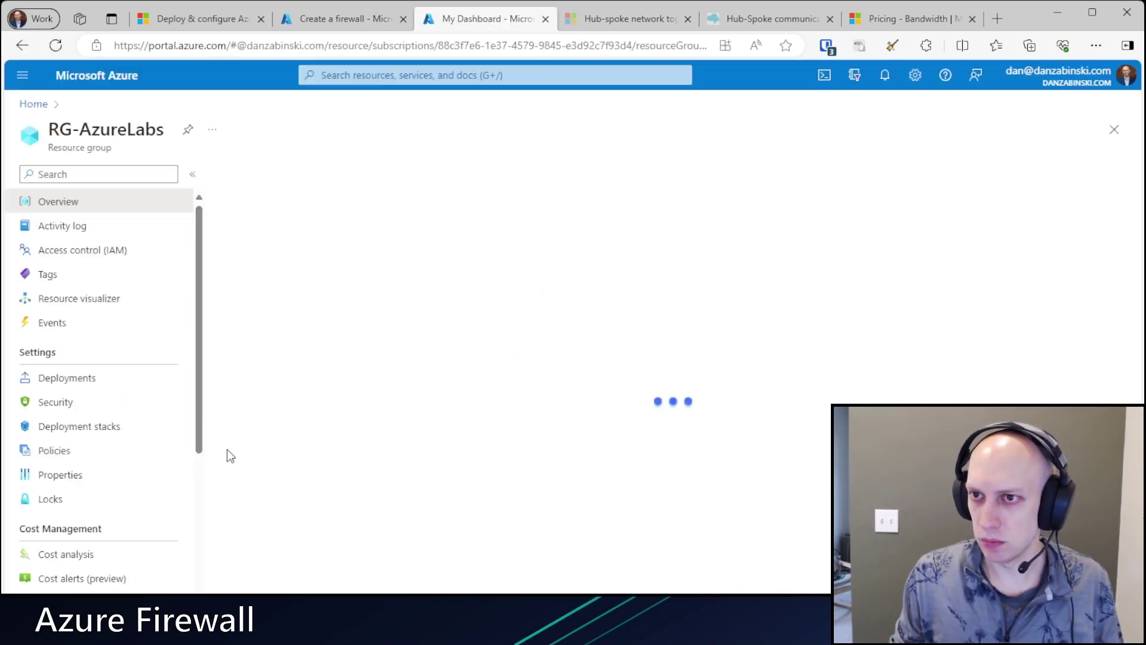
{"action": "left_click", "coordinate": [271, 412]}
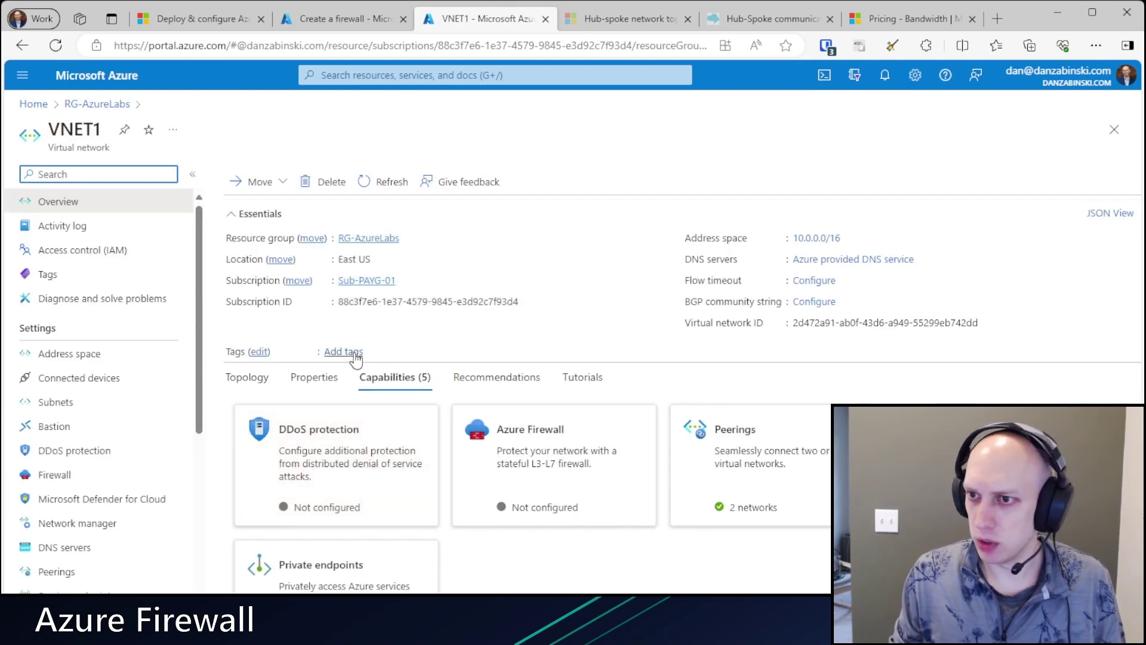
Open the peerings of VNET1 and try to delete the VNET1toVNET2 peering
{"action": "scroll", "coordinate": [57, 507], "scroll_direction": "down", "scroll_amount": 1}
{"action": "left_click", "coordinate": [57, 503]}
{"action": "left_click", "coordinate": [230, 269]}
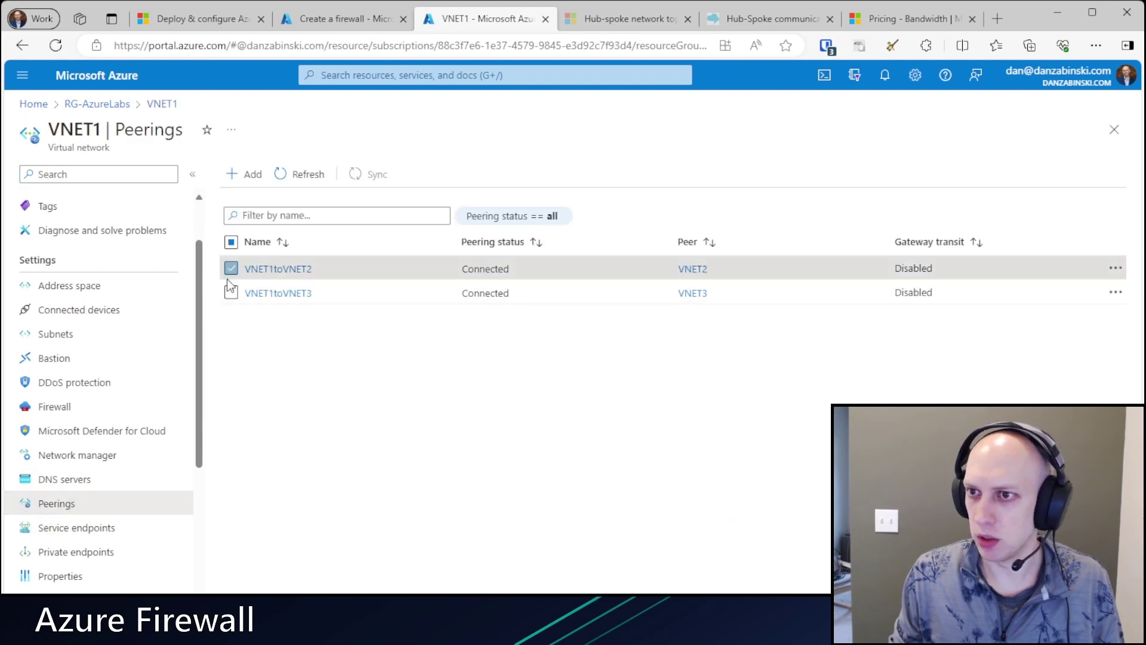
{"action": "left_click", "coordinate": [232, 293]}
{"action": "left_click", "coordinate": [231, 294]}
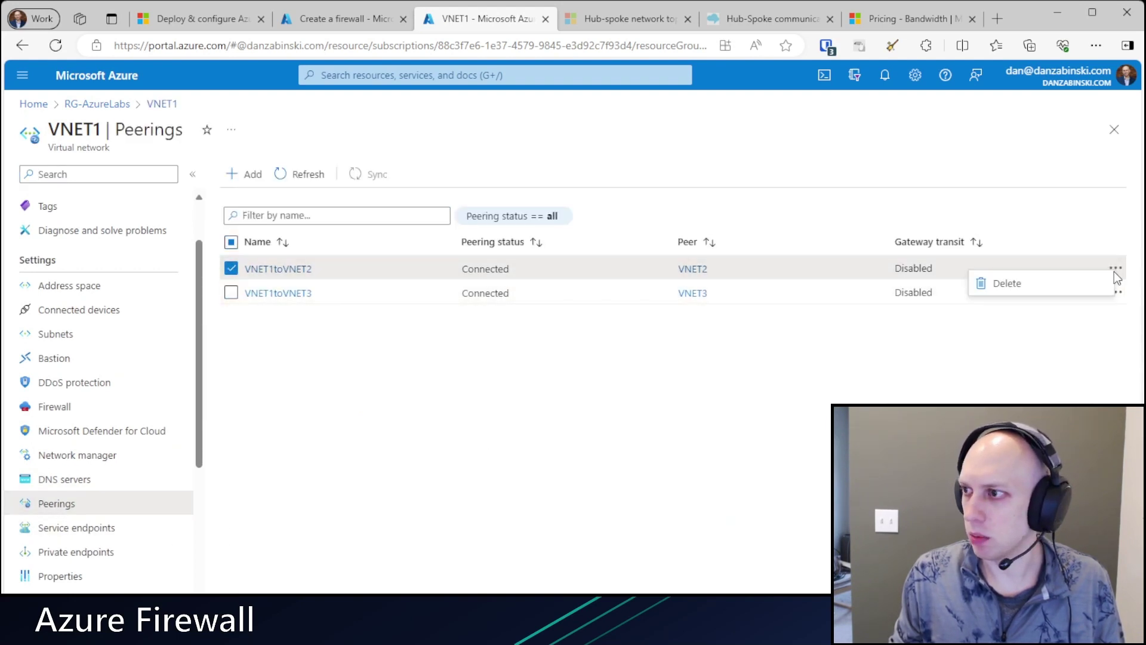
{"action": "left_click", "coordinate": [1116, 268]}
{"action": "left_click", "coordinate": [1054, 295]}
{"action": "left_click", "coordinate": [751, 367]}
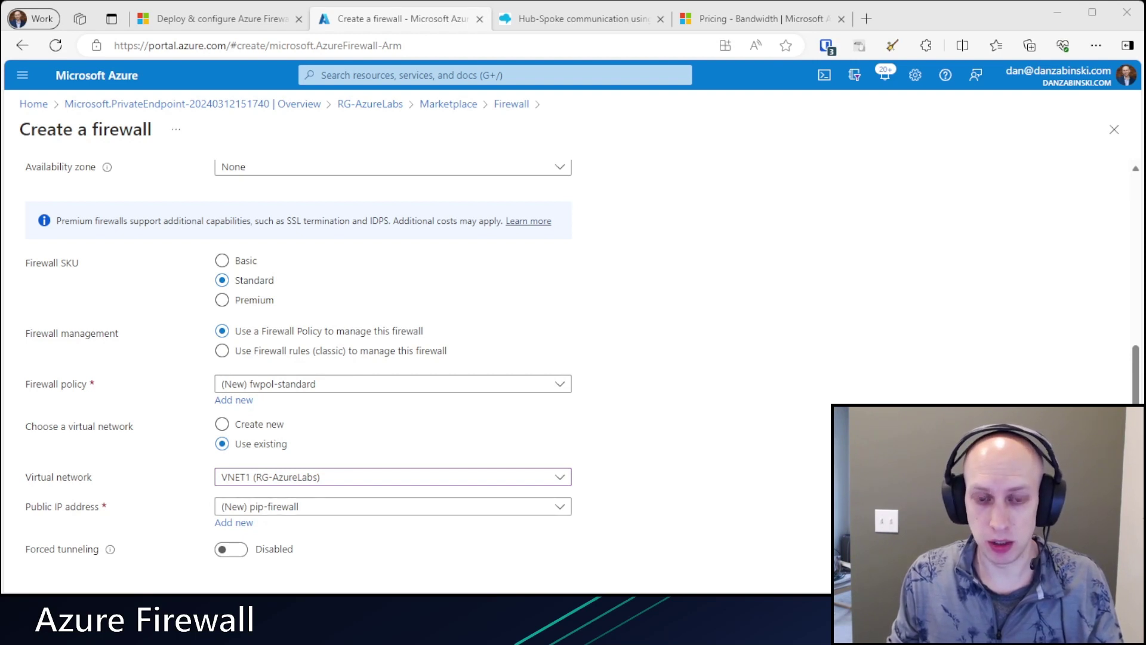
Temporarily enable forced tunneling to examine its subnet requirement and description, and disable it again
{"action": "left_click", "coordinate": [230, 550]}
{"action": "scroll", "coordinate": [358, 537], "scroll_direction": "down", "scroll_amount": 2}
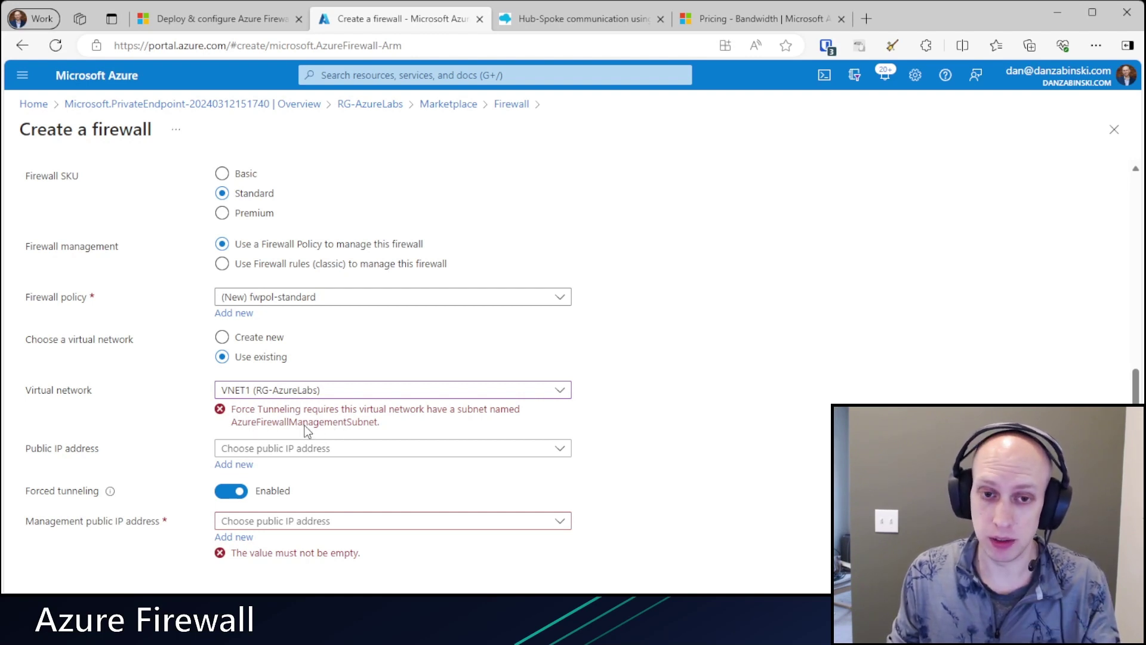
{"action": "mouse_move", "coordinate": [110, 492]}
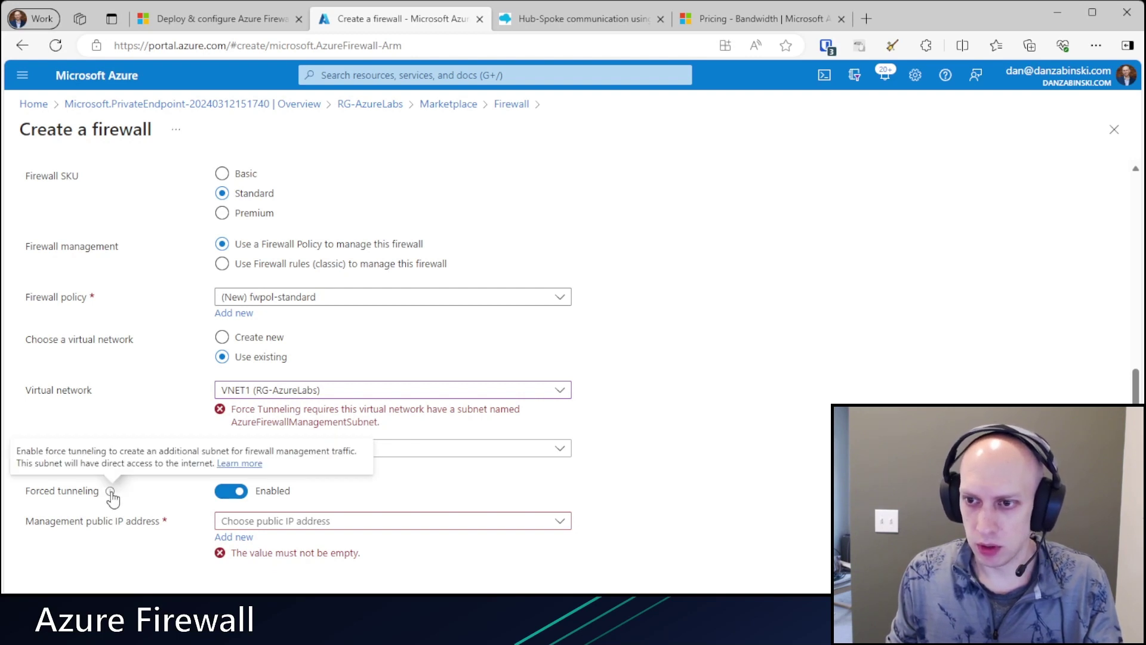
{"action": "left_click", "coordinate": [236, 491]}
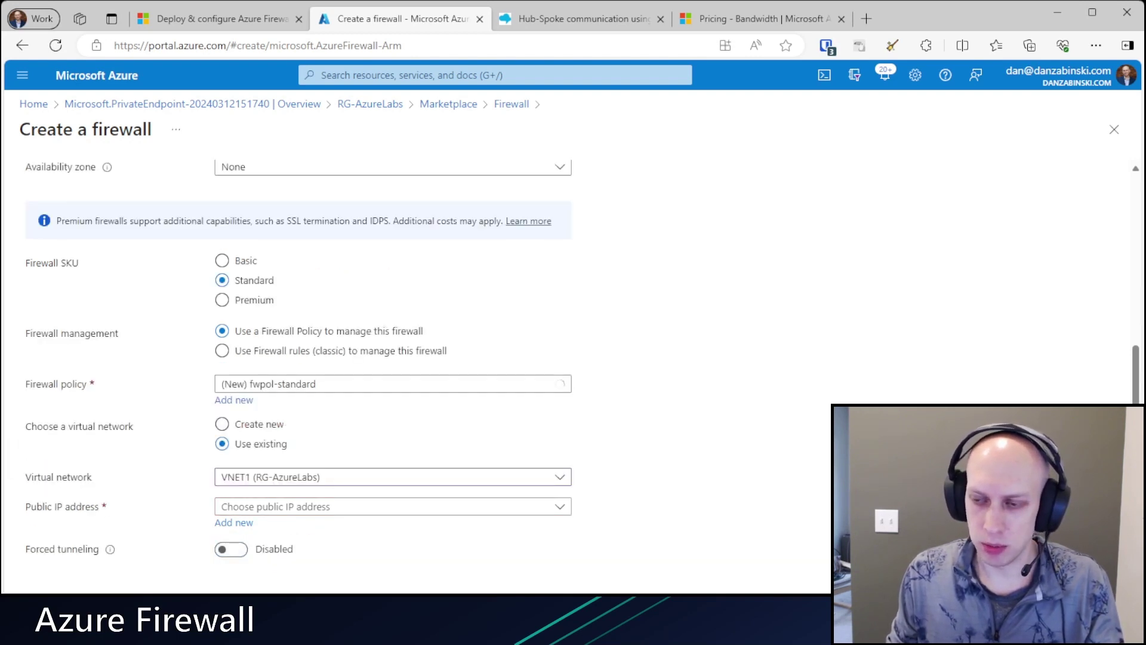
Assign a new public IP address named pip-firewall to the Standard firewall
{"action": "left_click", "coordinate": [300, 507]}
{"action": "key", "text": "Escape"}
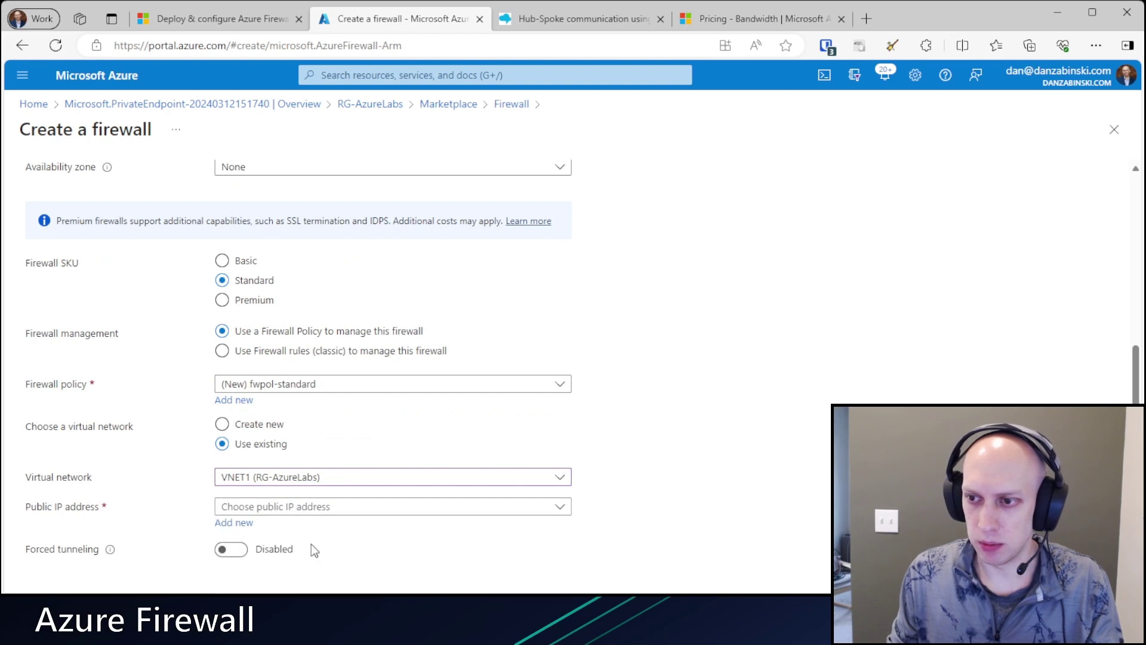
{"action": "left_click", "coordinate": [236, 522]}
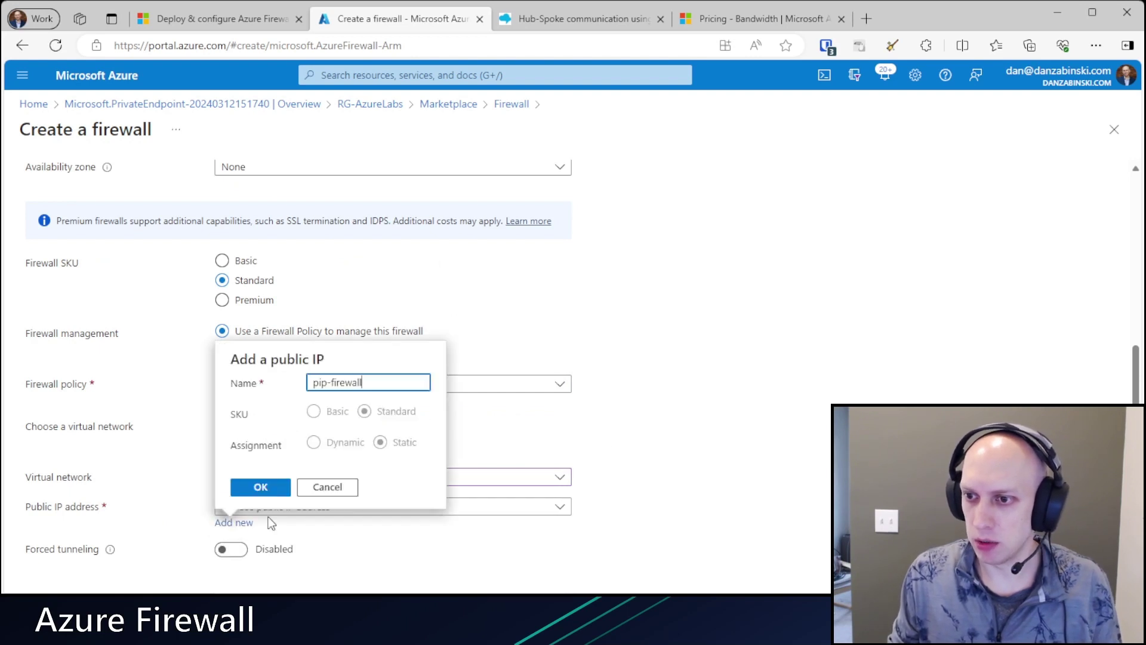
{"action": "left_click", "coordinate": [258, 489]}
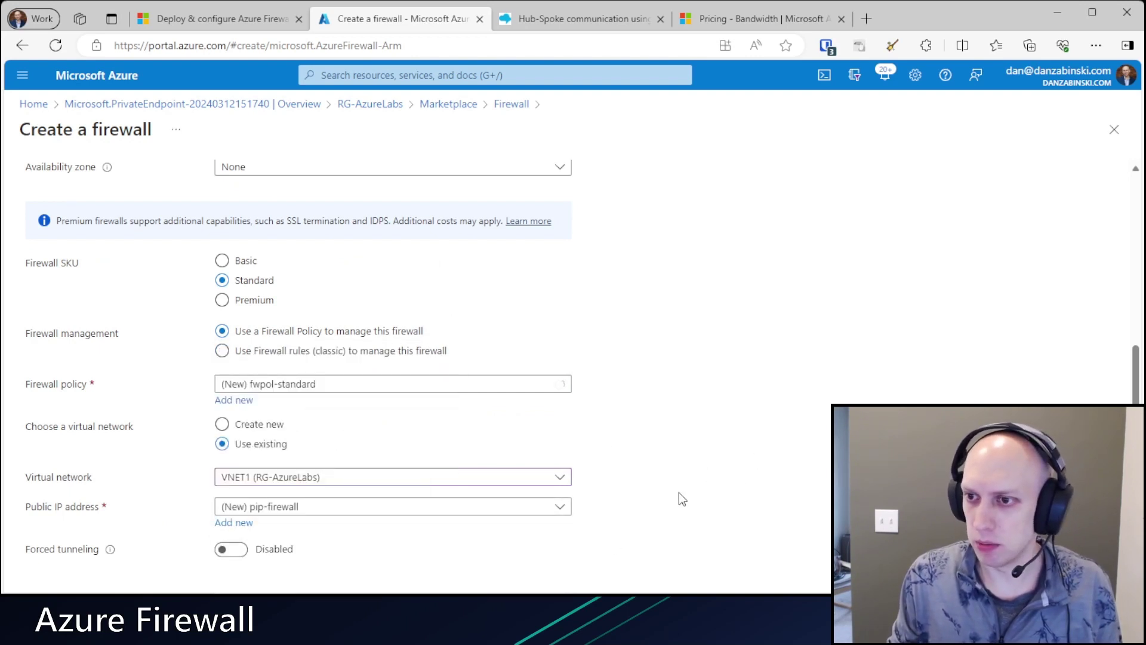
Review the Standard firewall's configuration, validate it and start the deployment
{"action": "scroll", "coordinate": [548, 450], "scroll_direction": "up", "scroll_amount": 5}
{"action": "scroll", "coordinate": [550, 451], "scroll_direction": "down", "scroll_amount": 5}
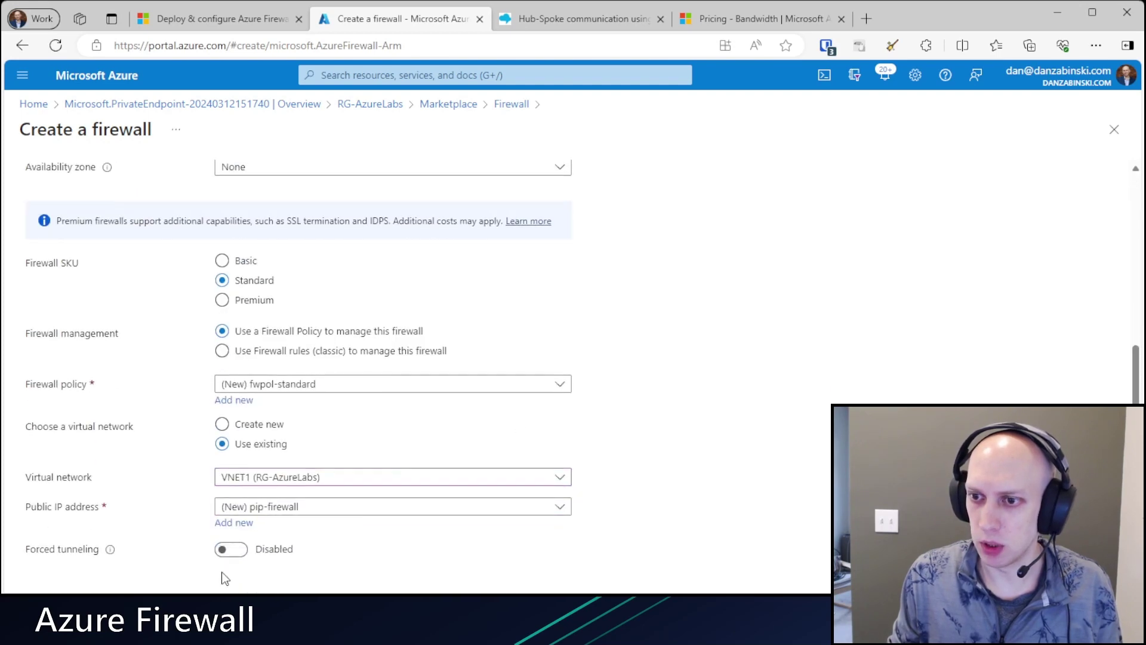
{"action": "left_click", "coordinate": [179, 621]}
{"action": "left_click", "coordinate": [179, 621]}
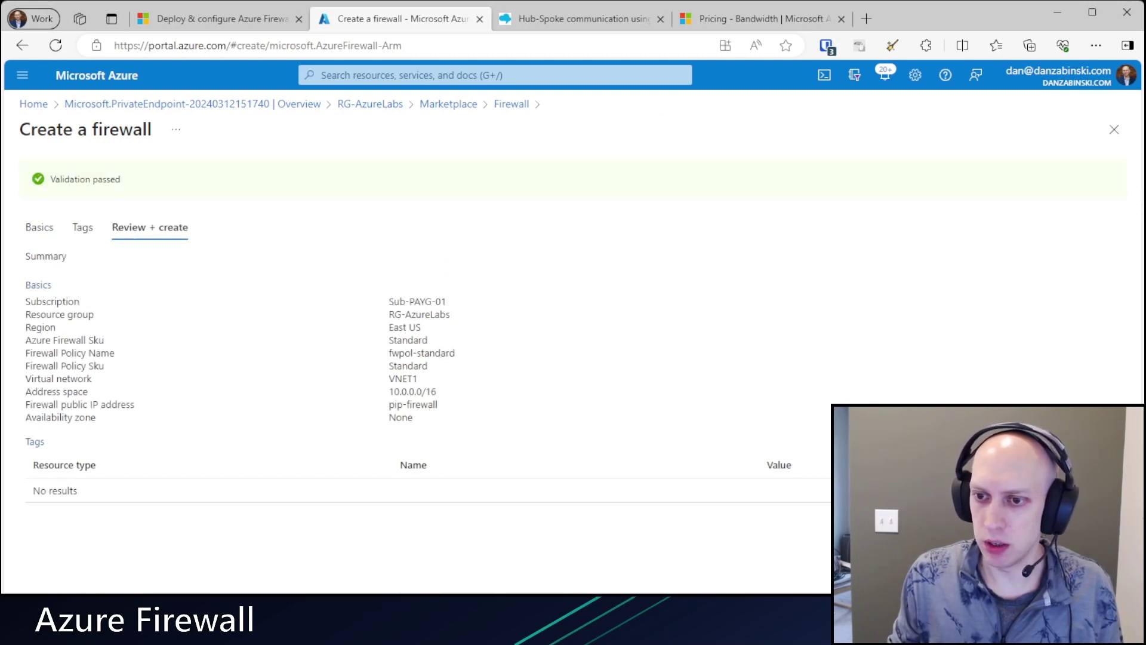
{"action": "left_click", "coordinate": [45, 618]}
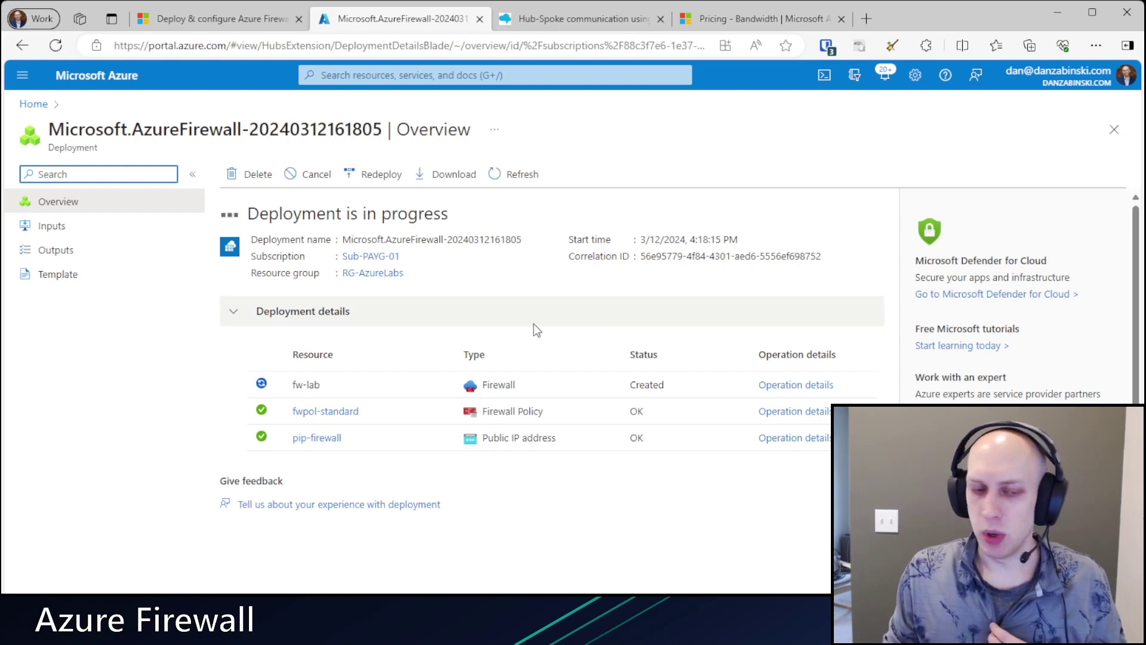
Open the RG-AzureLabs resource group and check the notifications for the firewall's deployment status
{"action": "left_click", "coordinate": [380, 274]}
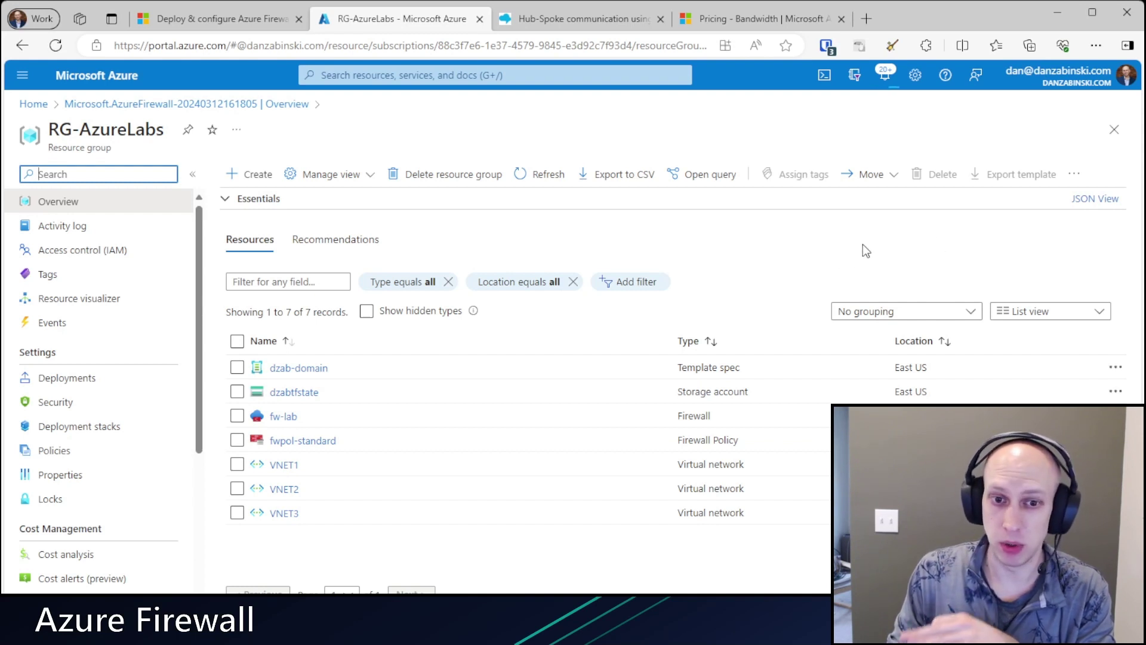
{"action": "left_click", "coordinate": [885, 76]}
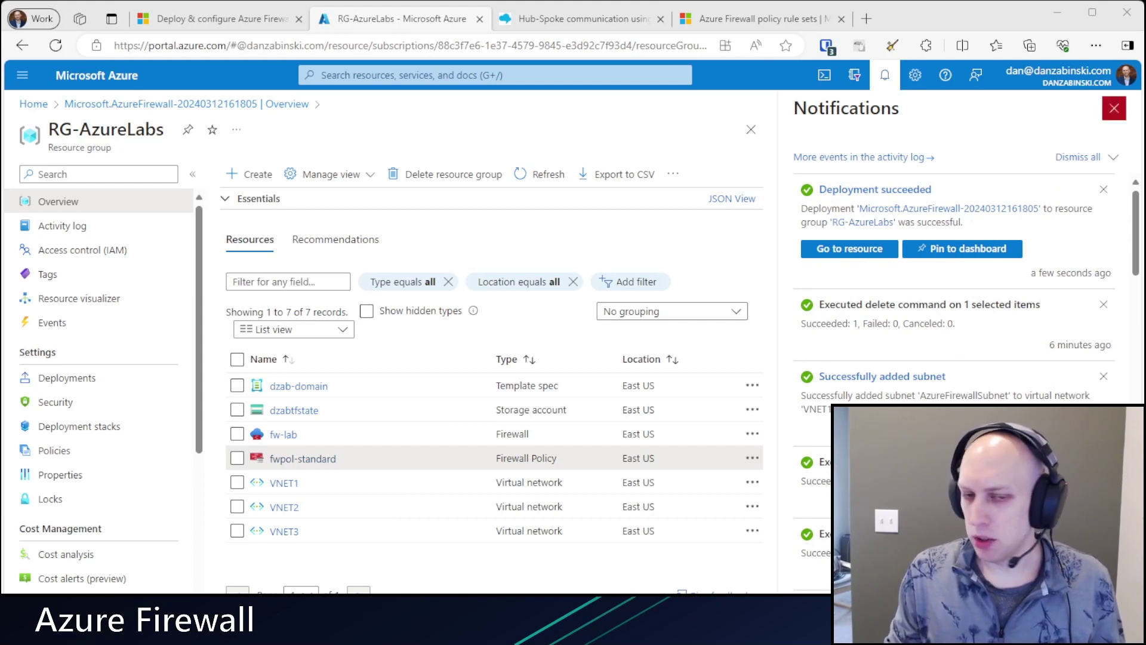
{"action": "left_click", "coordinate": [1114, 108]}
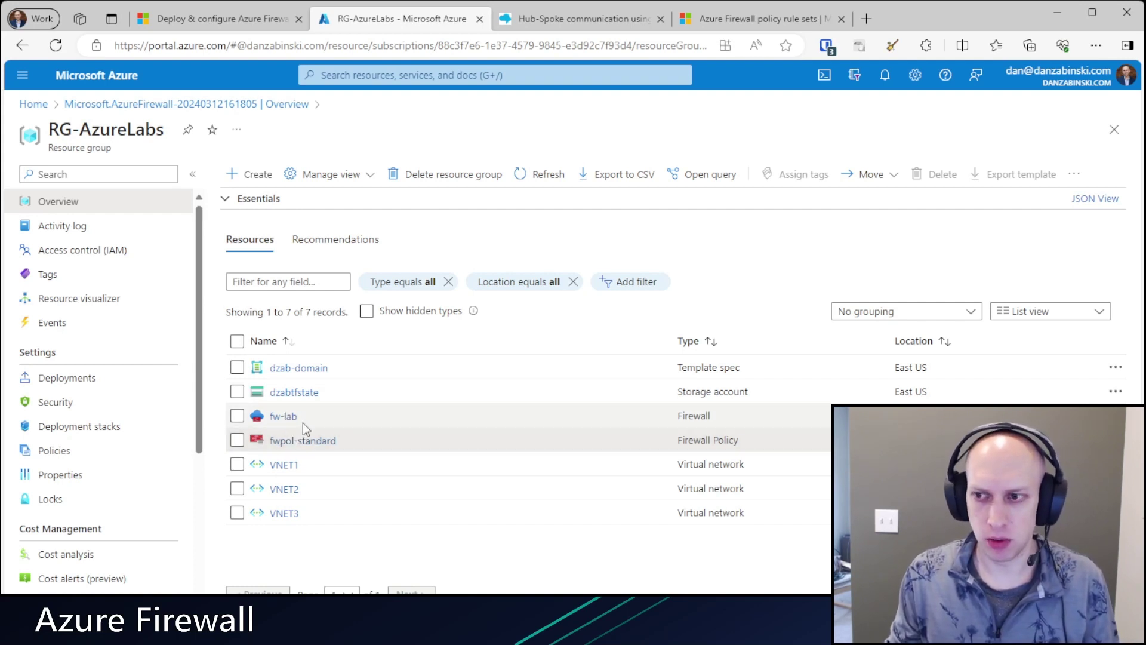
Open the fw-lab firewall and examine the essentials, firewall policy and rules on its overview
{"action": "left_click", "coordinate": [282, 417]}
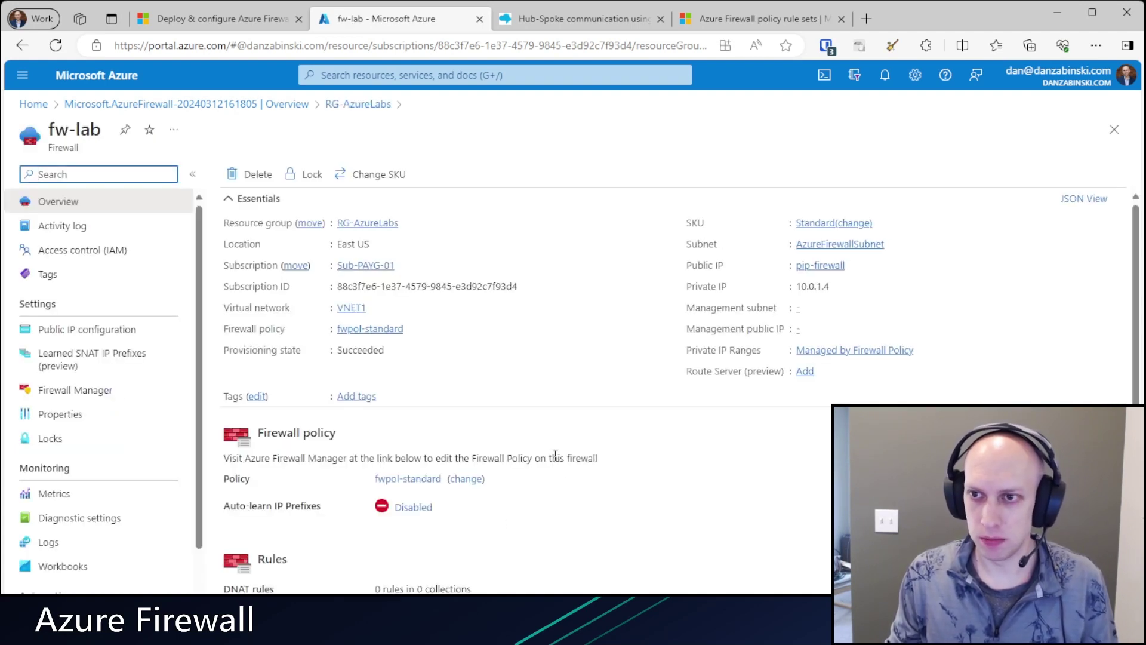
{"action": "scroll", "coordinate": [535, 389], "scroll_direction": "down", "scroll_amount": 1}
{"action": "scroll", "coordinate": [501, 484], "scroll_direction": "down", "scroll_amount": 3}
{"action": "scroll", "coordinate": [486, 468], "scroll_direction": "up", "scroll_amount": 4}
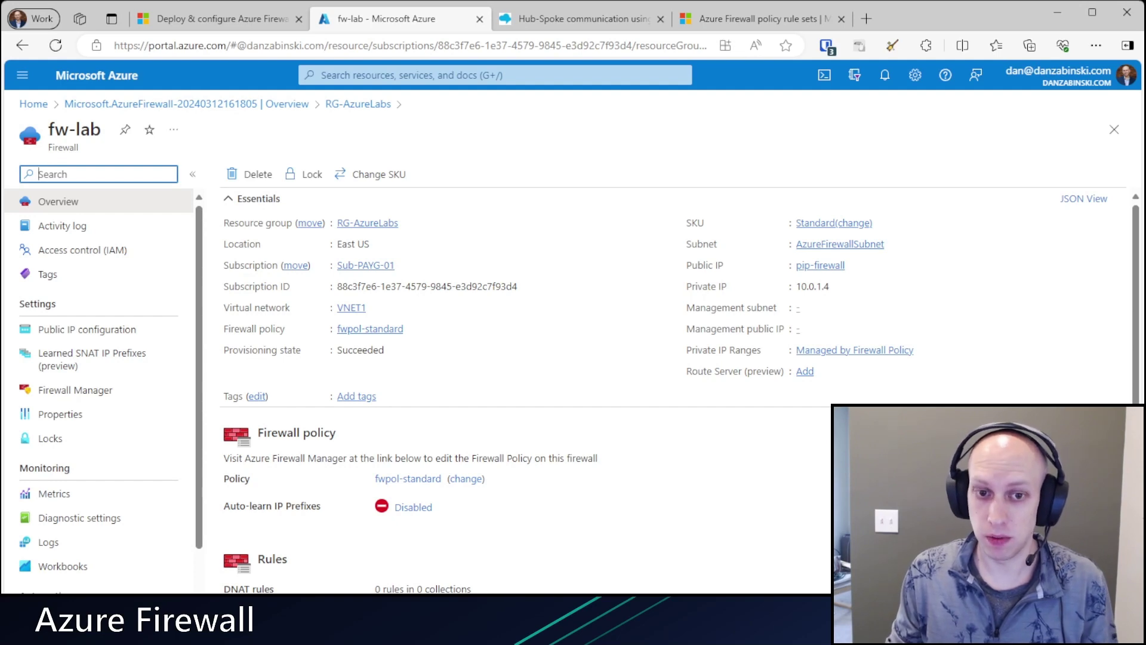
{"action": "scroll", "coordinate": [543, 315], "scroll_direction": "down", "scroll_amount": 5}
{"action": "scroll", "coordinate": [511, 327], "scroll_direction": "up", "scroll_amount": 5}
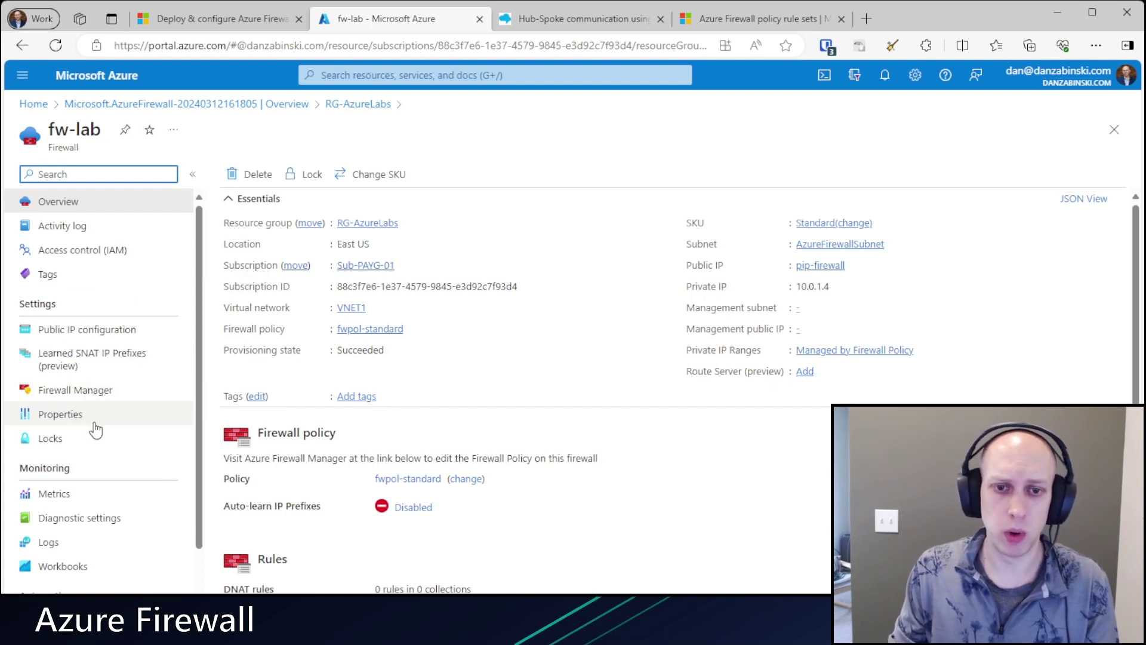
Look through fw-lab's Firewall Manager, Public IP configuration and Learned SNAT IP Prefixes settings
{"action": "left_click", "coordinate": [79, 394]}
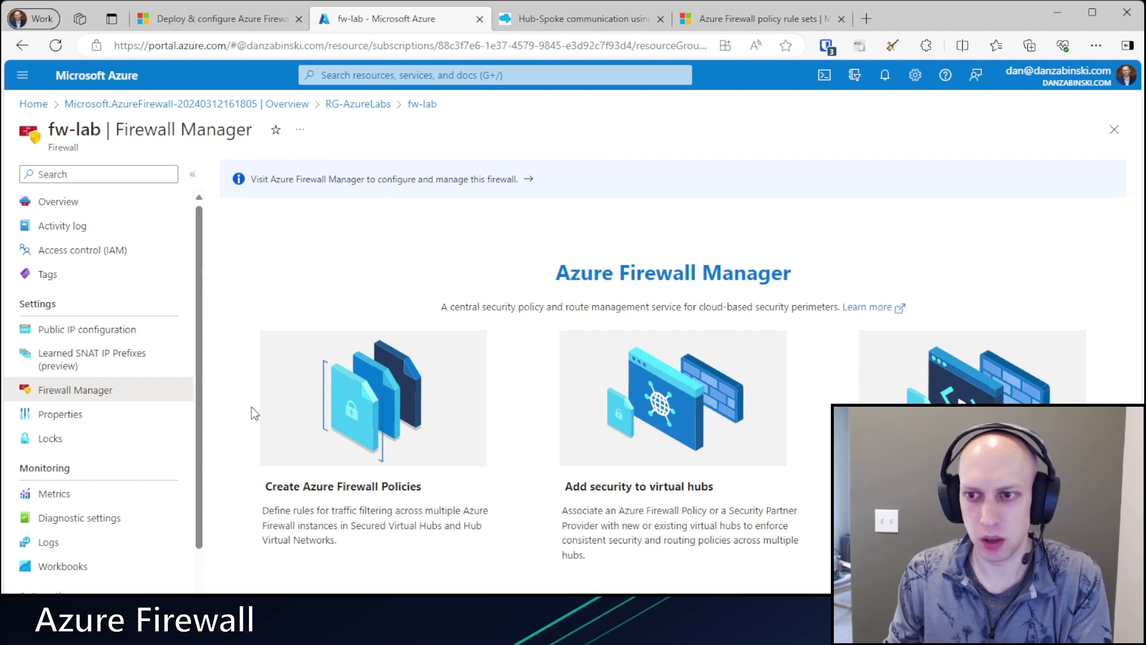
{"action": "left_click", "coordinate": [100, 332]}
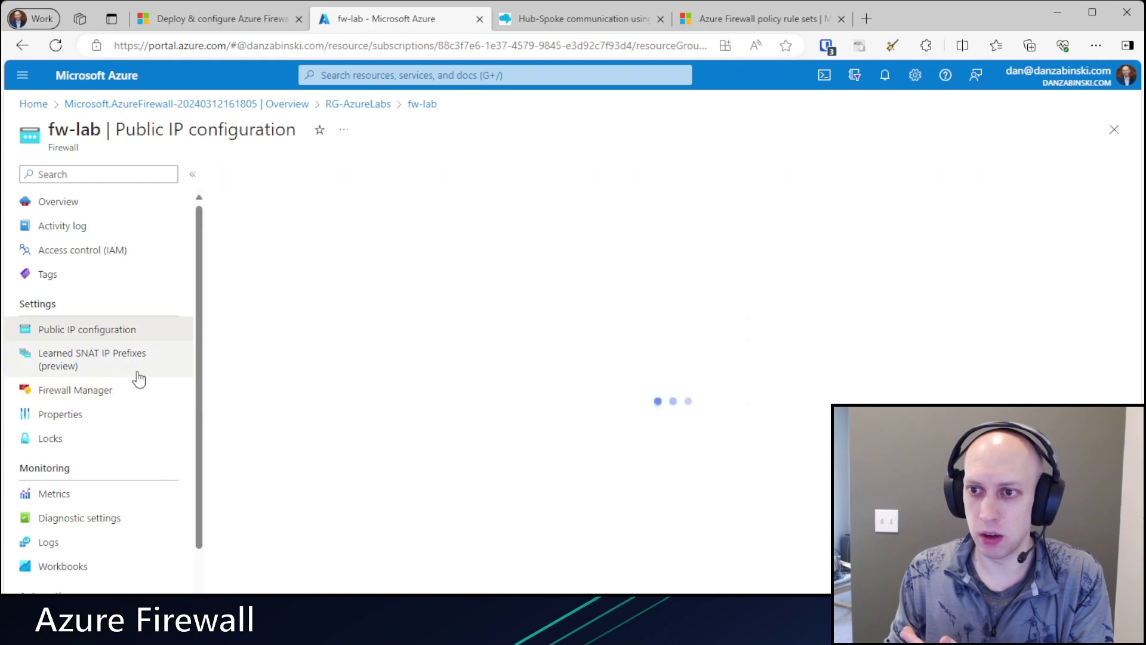
{"action": "left_click", "coordinate": [110, 365]}
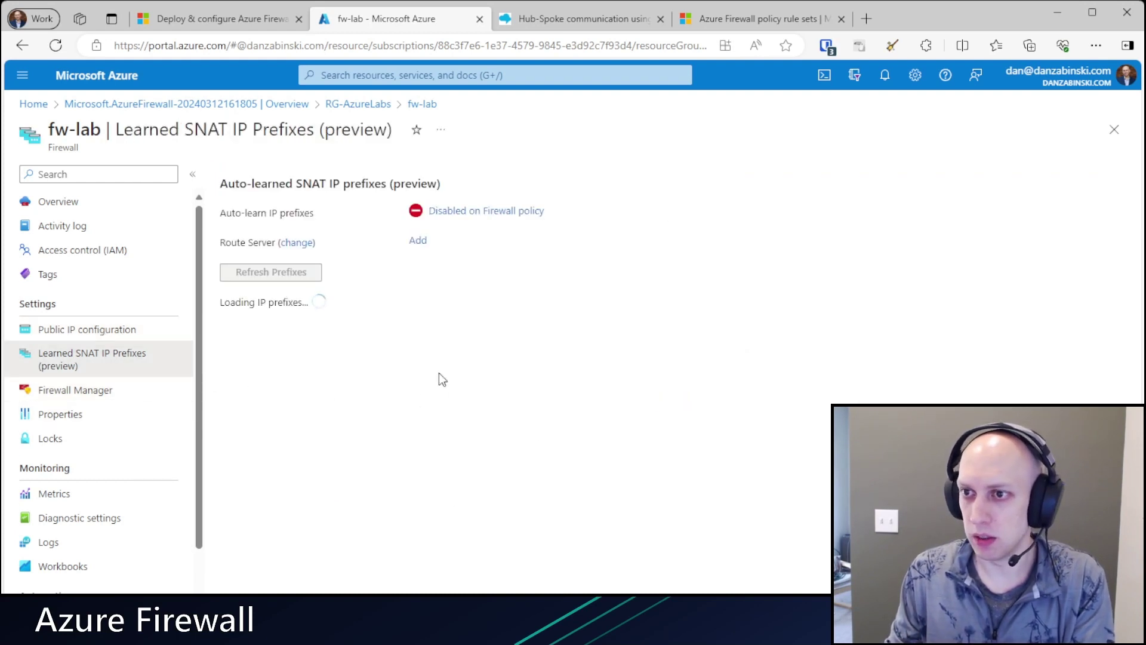
Finish viewing fw-lab's learned SNAT IP prefixes and open the fwpol-standard firewall policy from the RG-AzureLabs resource group
{"action": "scroll", "coordinate": [159, 473], "scroll_direction": "down", "scroll_amount": 2}
{"action": "scroll", "coordinate": [143, 486], "scroll_direction": "up", "scroll_amount": 2}
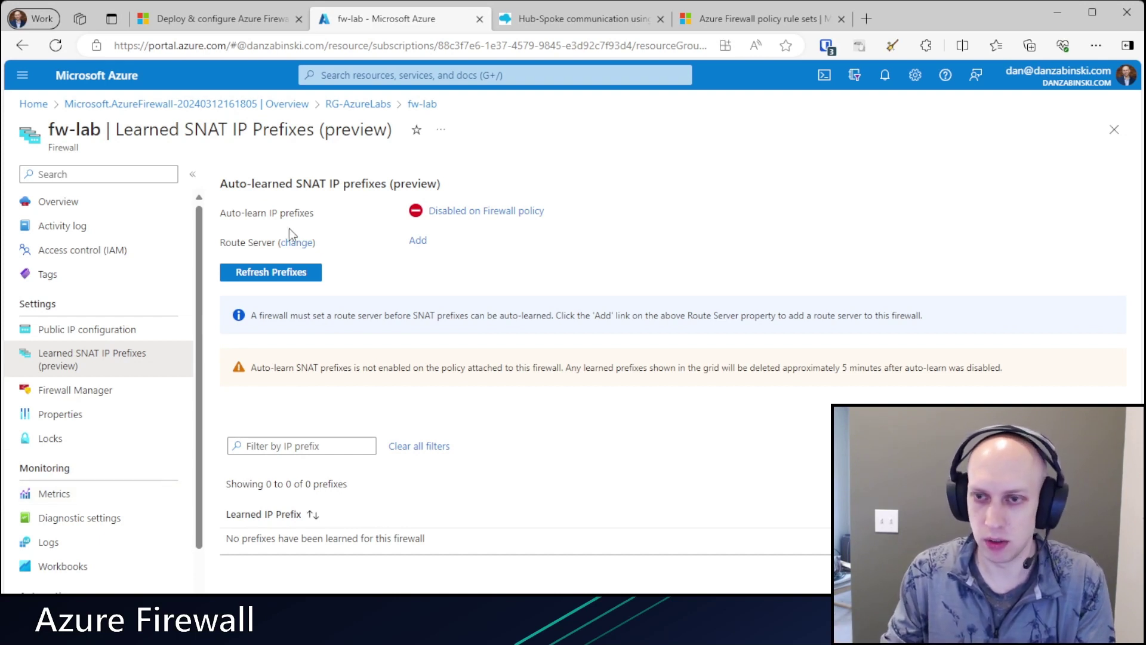
{"action": "left_click", "coordinate": [376, 110]}
{"action": "left_click", "coordinate": [316, 438]}
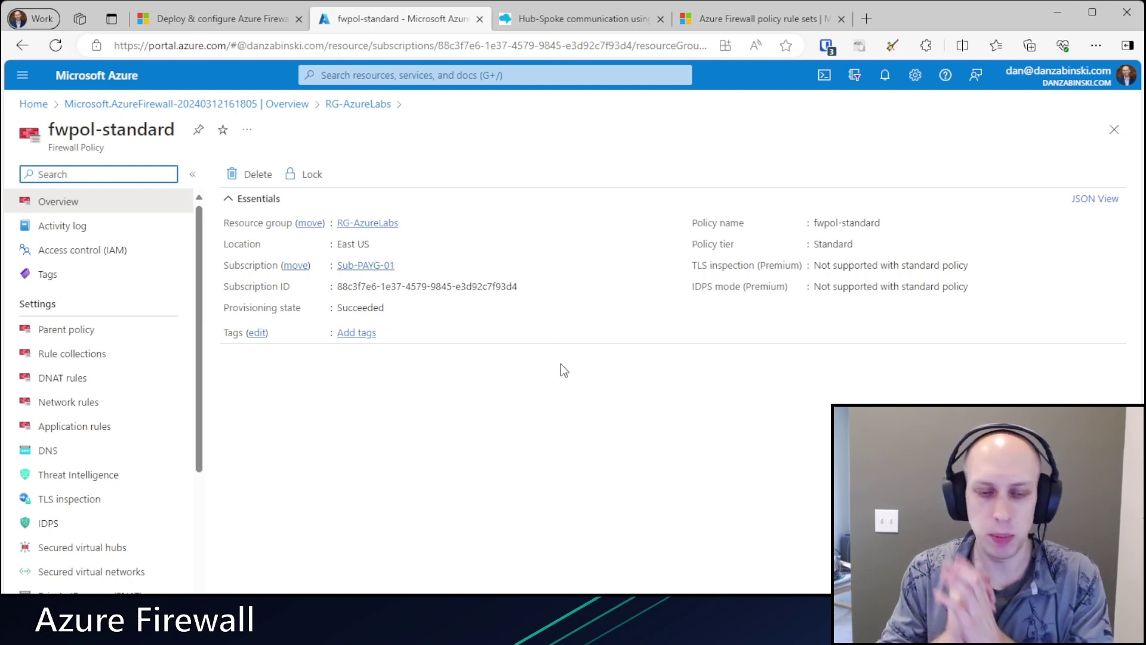
Examine the hierarchy diagram of rule collection groups, collections and rules in the Azure Firewall Policy rule sets article
{"action": "left_click", "coordinate": [756, 21]}
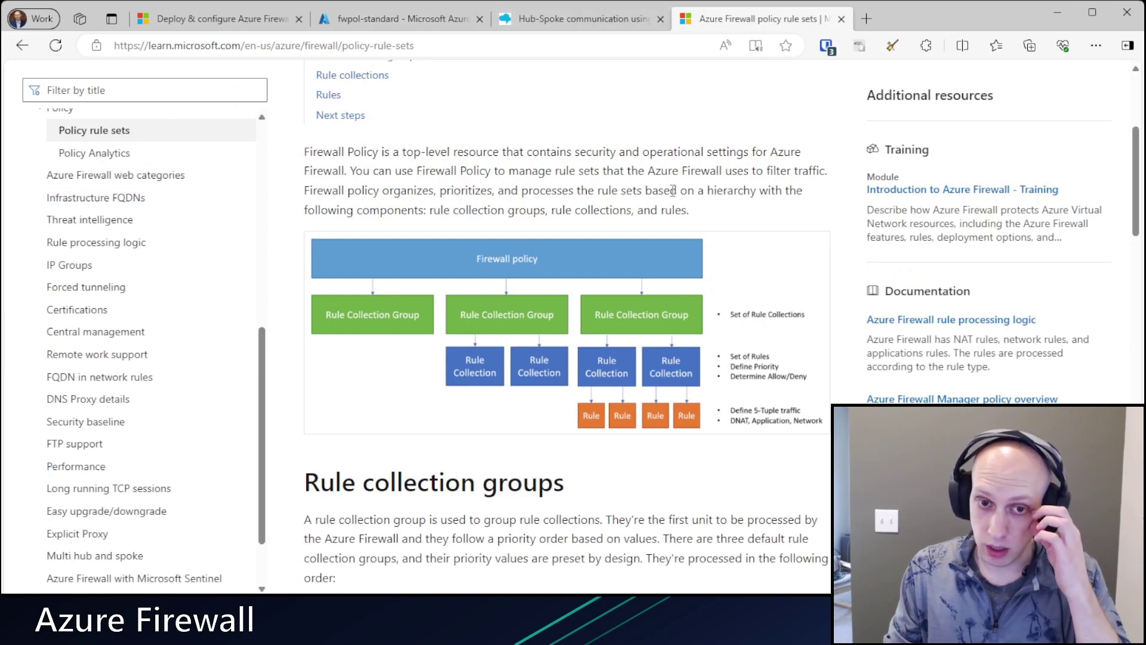
{"action": "scroll", "coordinate": [674, 190], "scroll_direction": "up", "scroll_amount": 5}
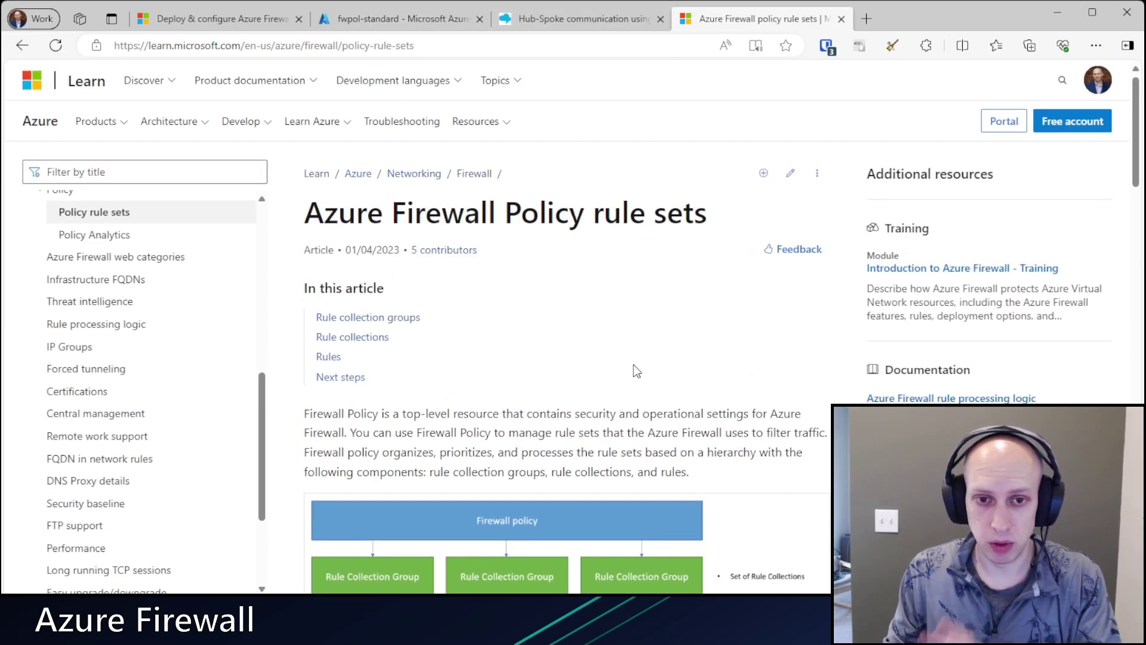
{"action": "scroll", "coordinate": [647, 382], "scroll_direction": "down", "scroll_amount": 3}
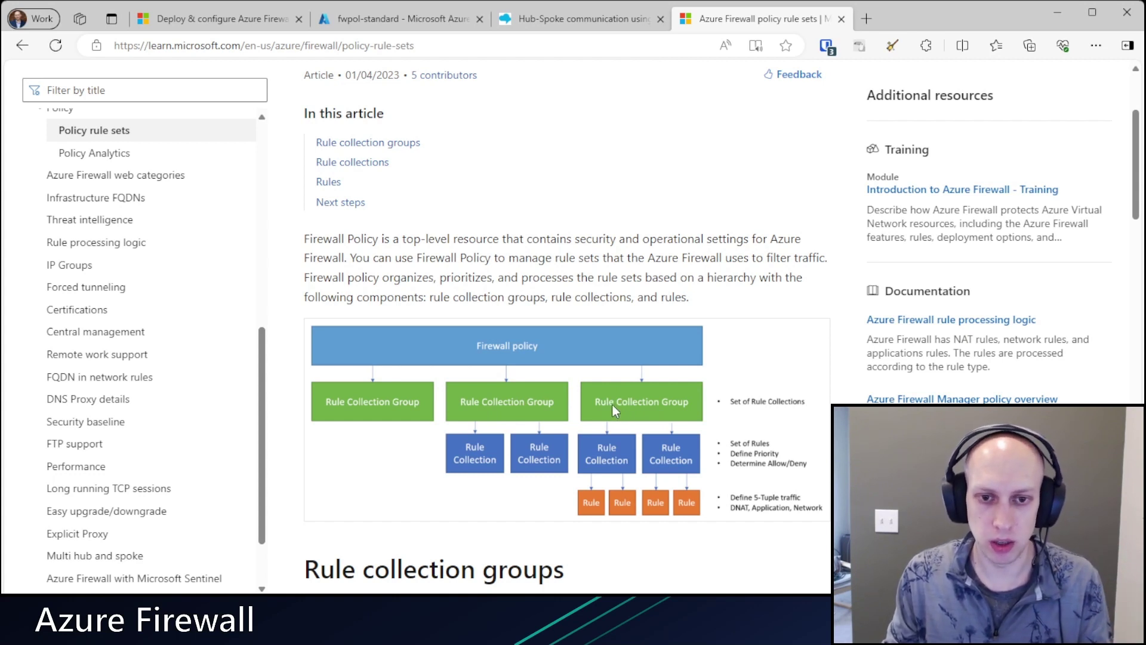
{"action": "left_click", "coordinate": [424, 21]}
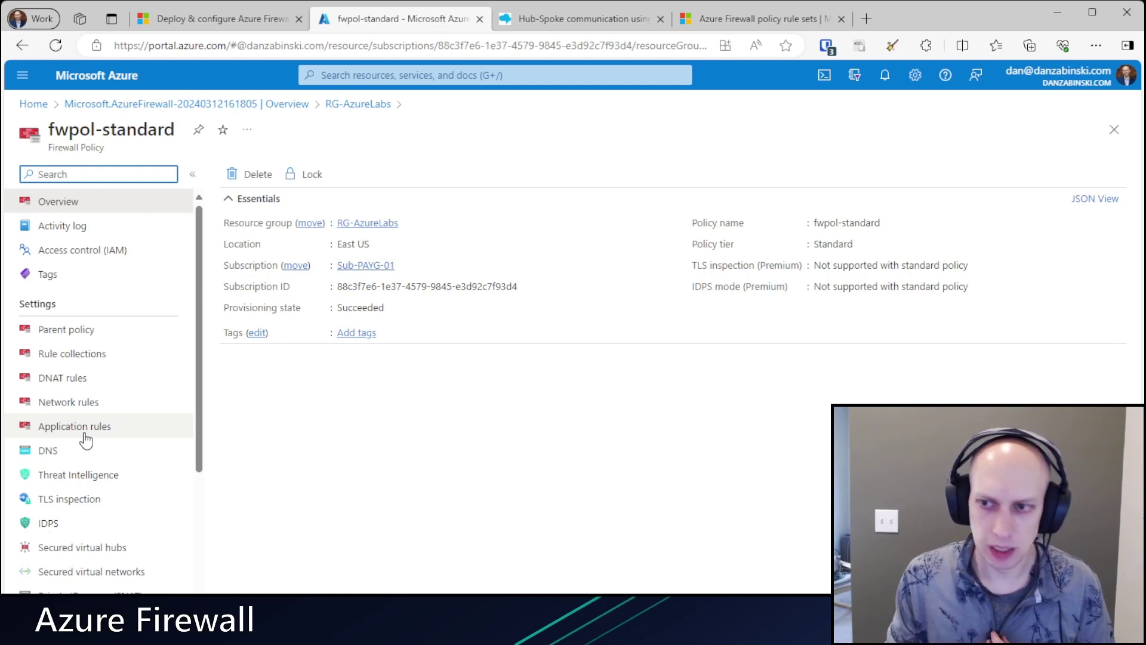
{"action": "left_click", "coordinate": [738, 21]}
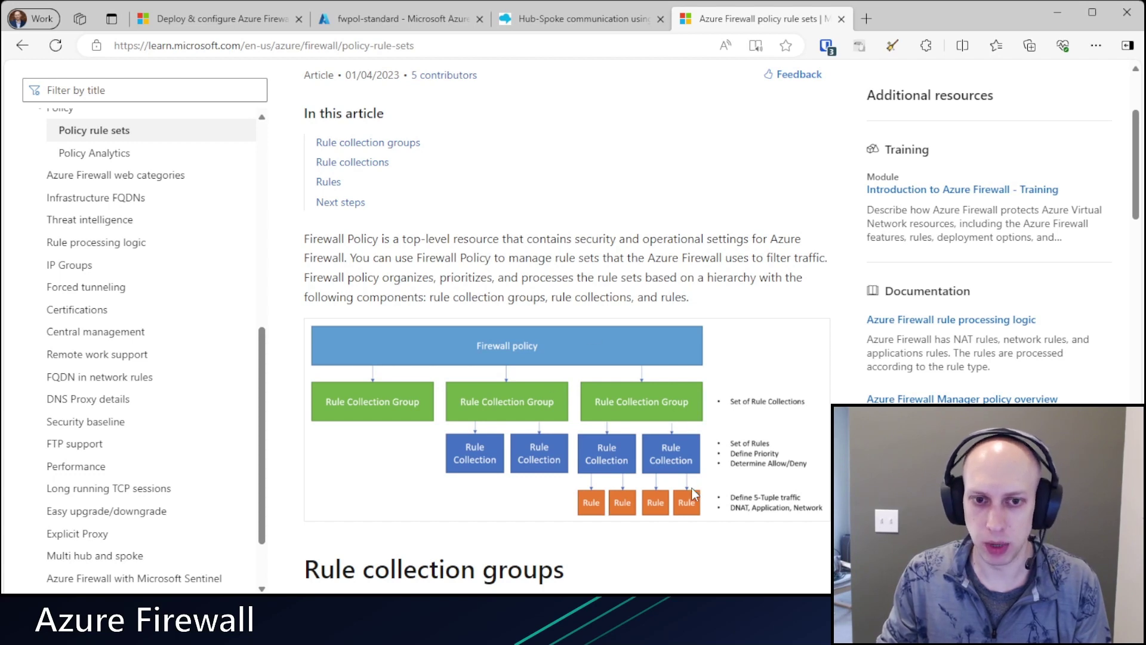
{"action": "scroll", "coordinate": [696, 485], "scroll_direction": "down", "scroll_amount": 3}
{"action": "scroll", "coordinate": [687, 475], "scroll_direction": "up", "scroll_amount": 3}
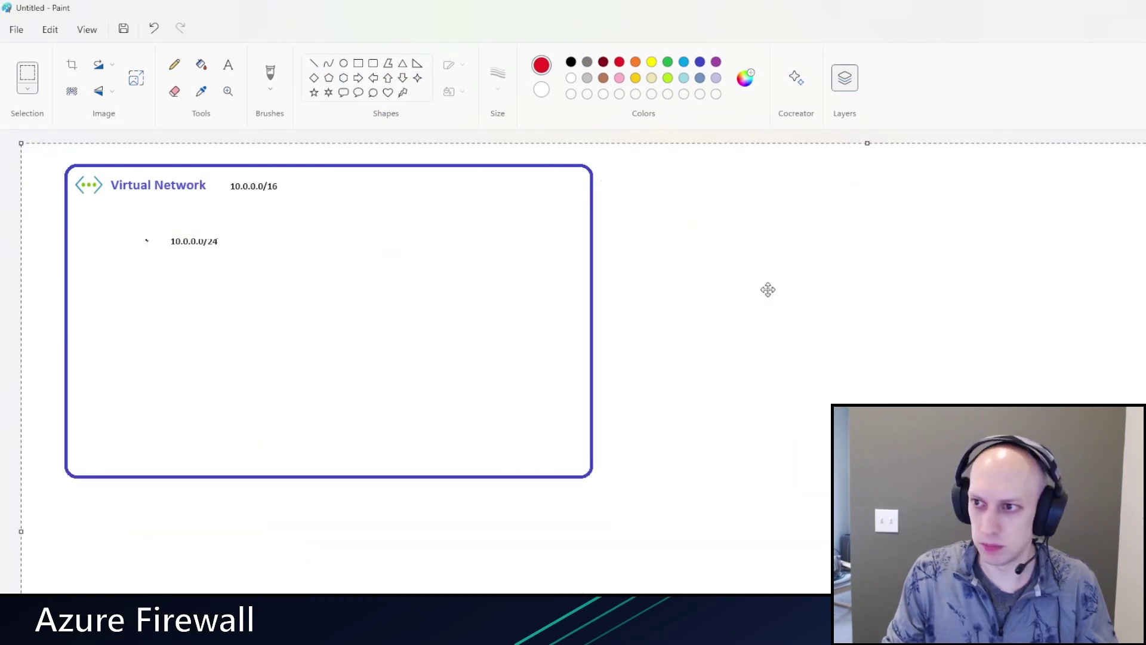
Erase the old virtual network diagram from the Paint canvas
{"action": "left_click", "coordinate": [174, 64]}
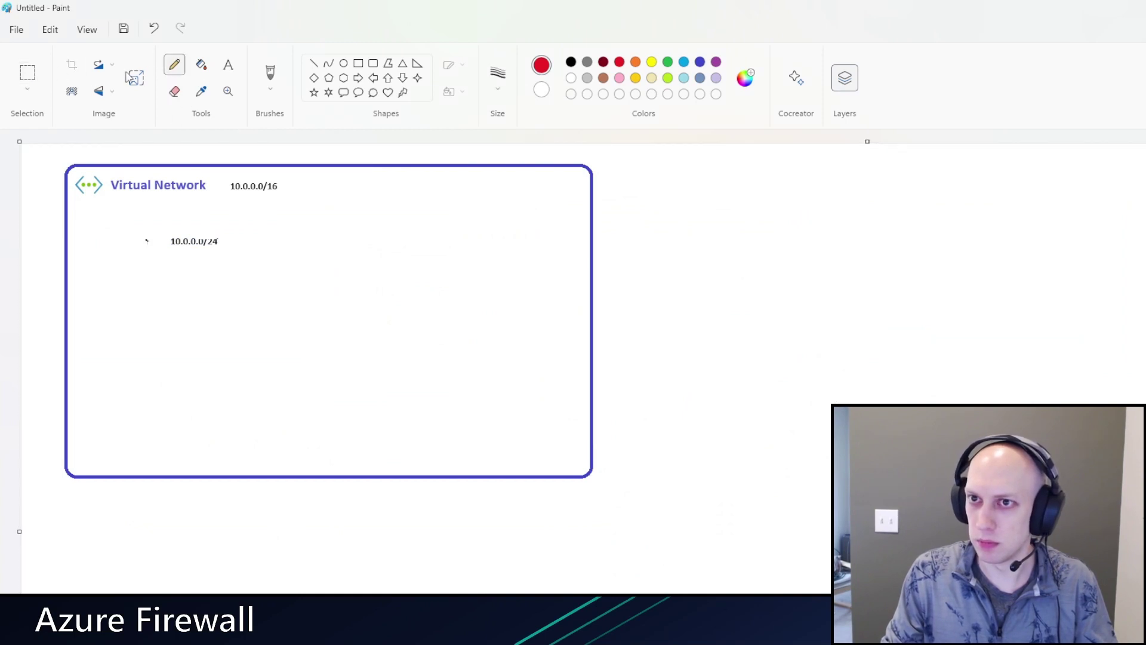
{"action": "left_click", "coordinate": [27, 73]}
{"action": "left_click_drag", "start_coordinate": [678, 360], "coordinate": [766, 437]}
{"action": "left_click_drag", "start_coordinate": [677, 360], "coordinate": [77, 144]}
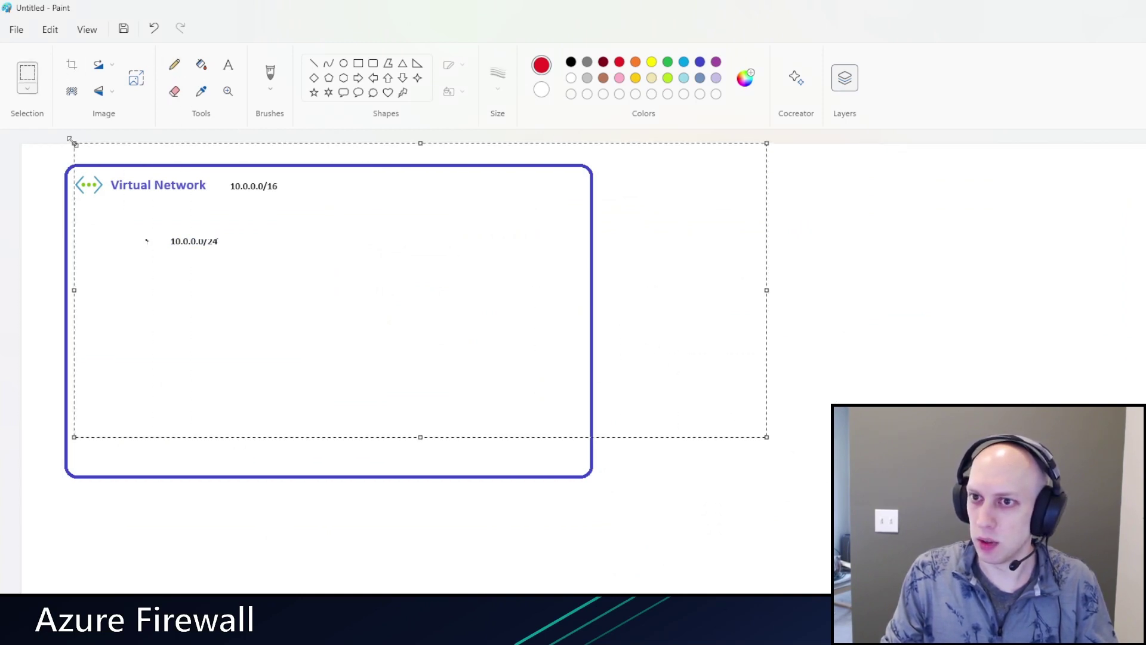
{"action": "key", "text": "Delete"}
{"action": "left_click_drag", "start_coordinate": [77, 430], "coordinate": [13, 521]}
{"action": "key", "text": "Delete"}
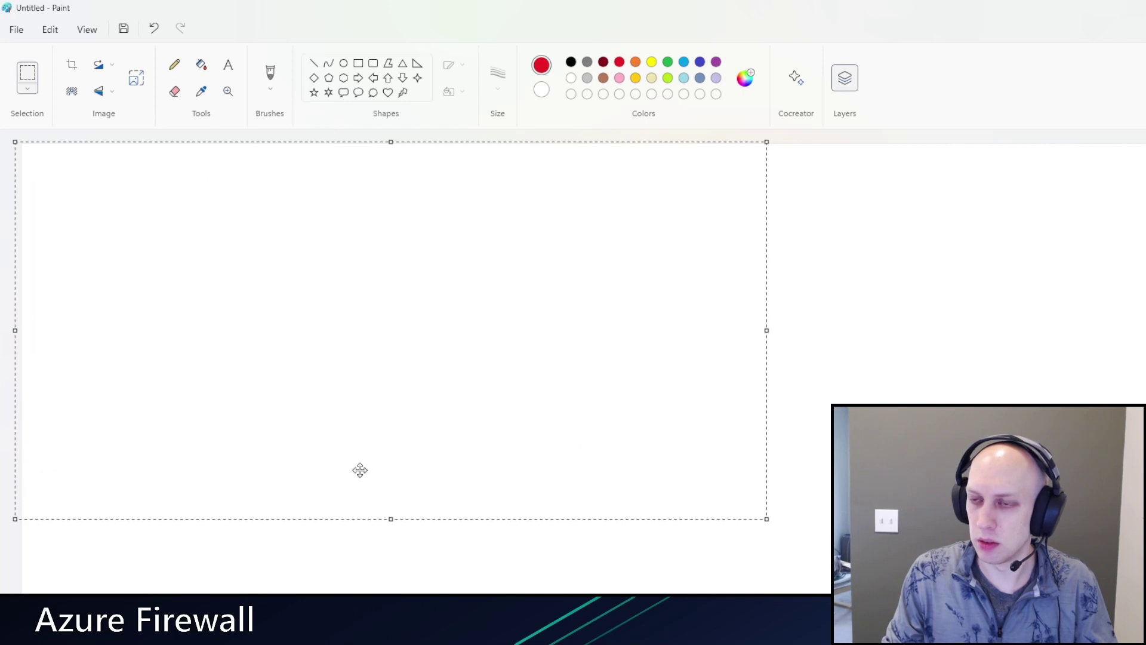
Draw two separate boxes side by side with thick black outlines on the Paint canvas
{"action": "left_click", "coordinate": [358, 62]}
{"action": "left_click_drag", "start_coordinate": [96, 185], "coordinate": [173, 253]}
{"action": "left_click", "coordinate": [571, 62]}
{"action": "left_click", "coordinate": [498, 75]}
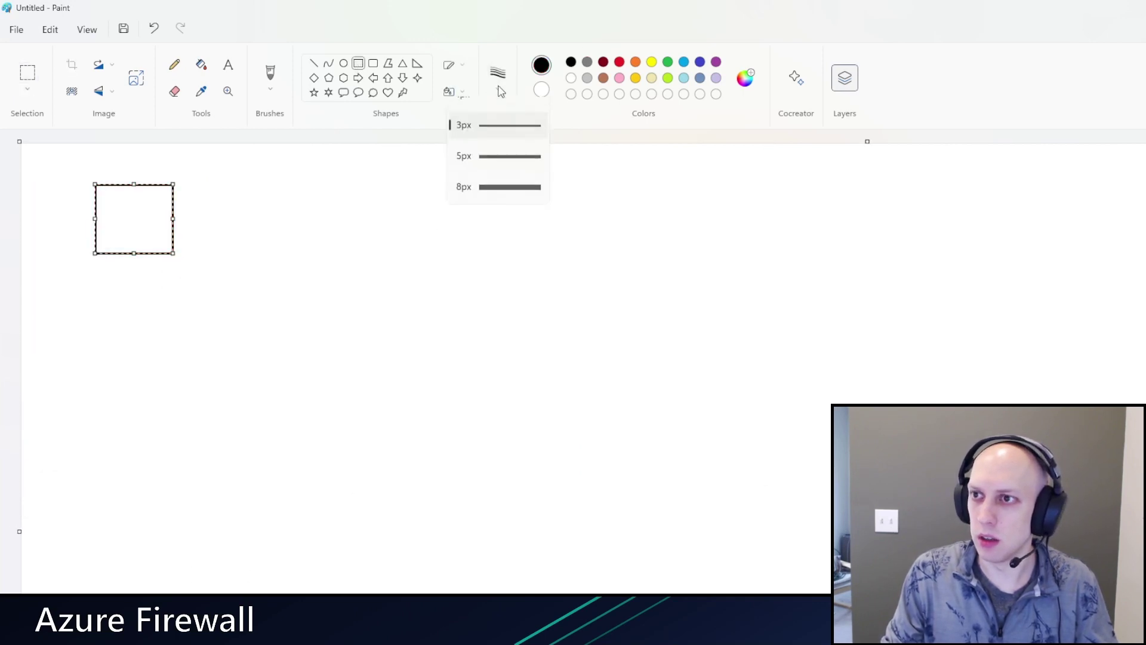
{"action": "left_click", "coordinate": [510, 209]}
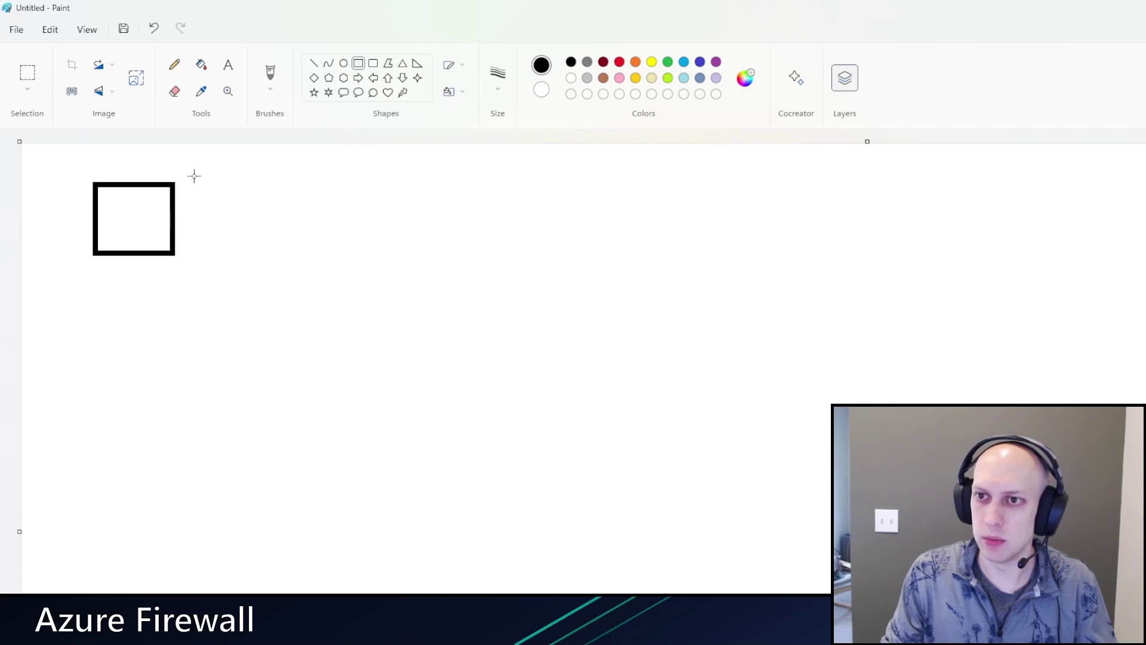
{"action": "left_click_drag", "start_coordinate": [431, 178], "coordinate": [523, 256]}
Draw a vertical dividing line between the two boxes and give it a Natural pencil outline
{"action": "left_click", "coordinate": [314, 62]}
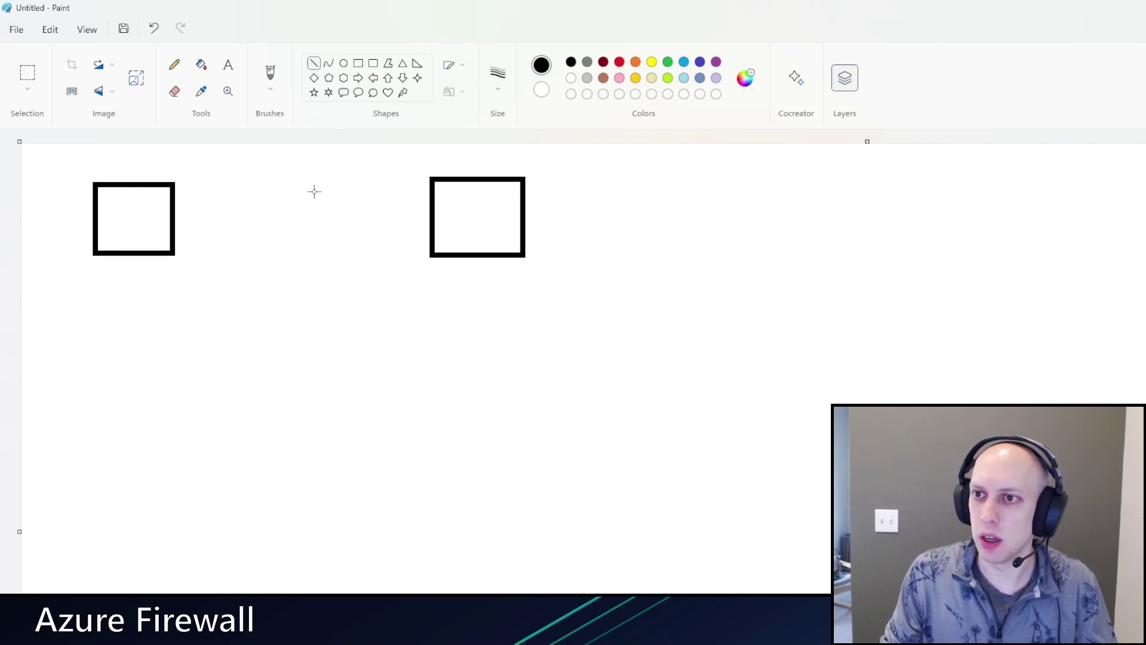
{"action": "left_click_drag", "start_coordinate": [308, 149], "coordinate": [310, 348]}
{"action": "left_click", "coordinate": [498, 76]}
{"action": "left_click", "coordinate": [462, 67]}
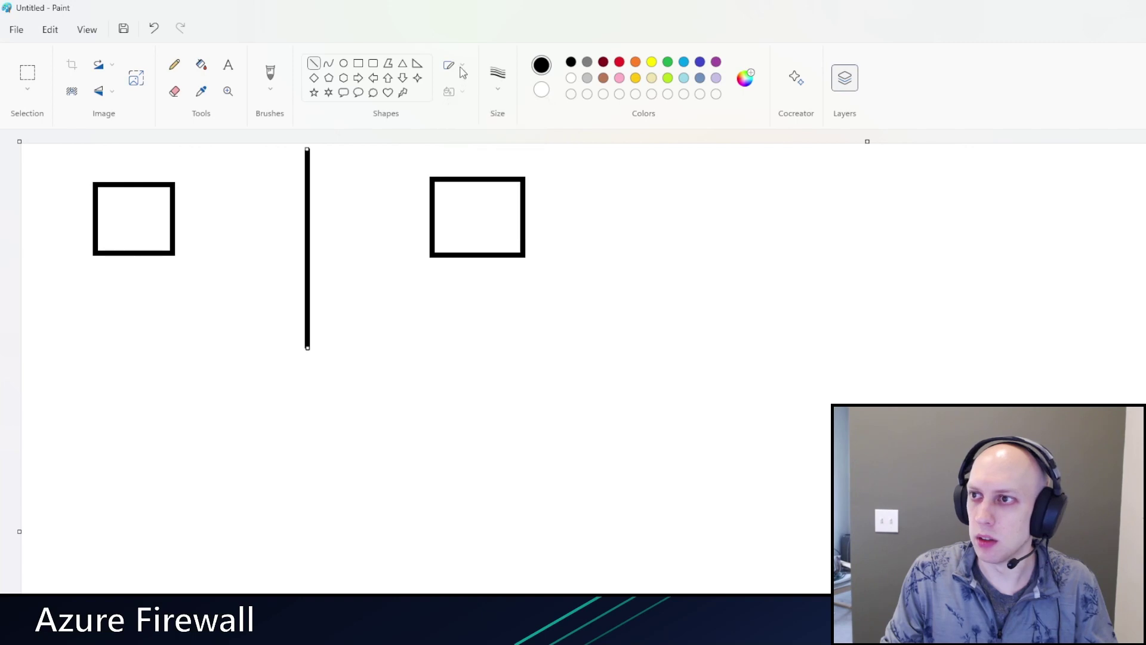
{"action": "left_click", "coordinate": [461, 67]}
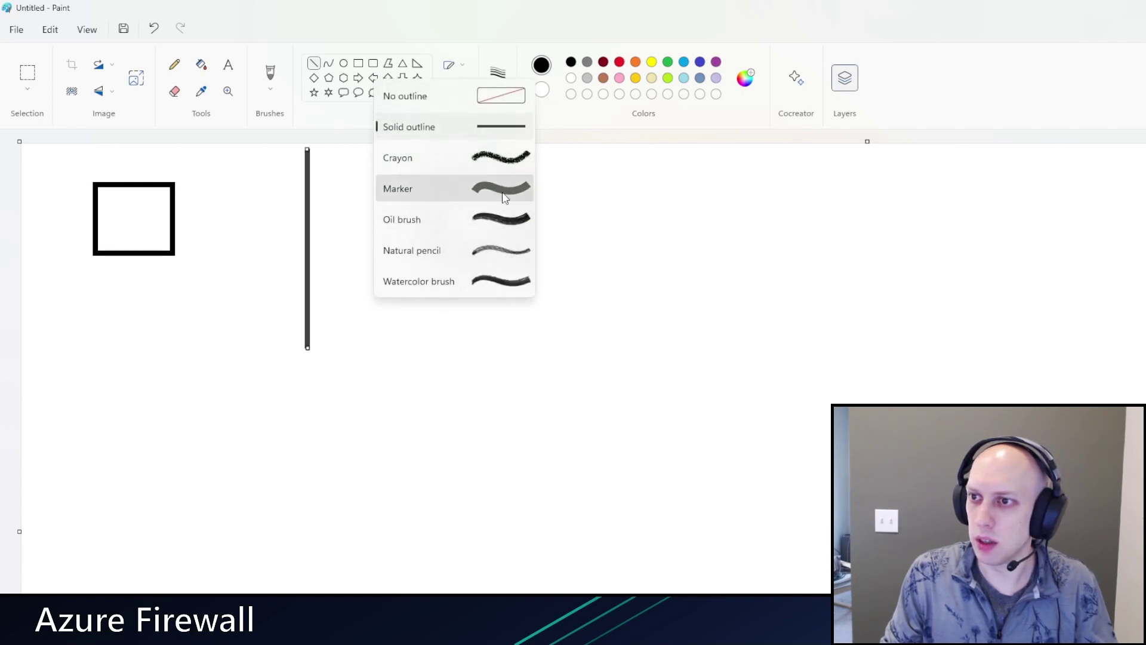
{"action": "left_click", "coordinate": [508, 254]}
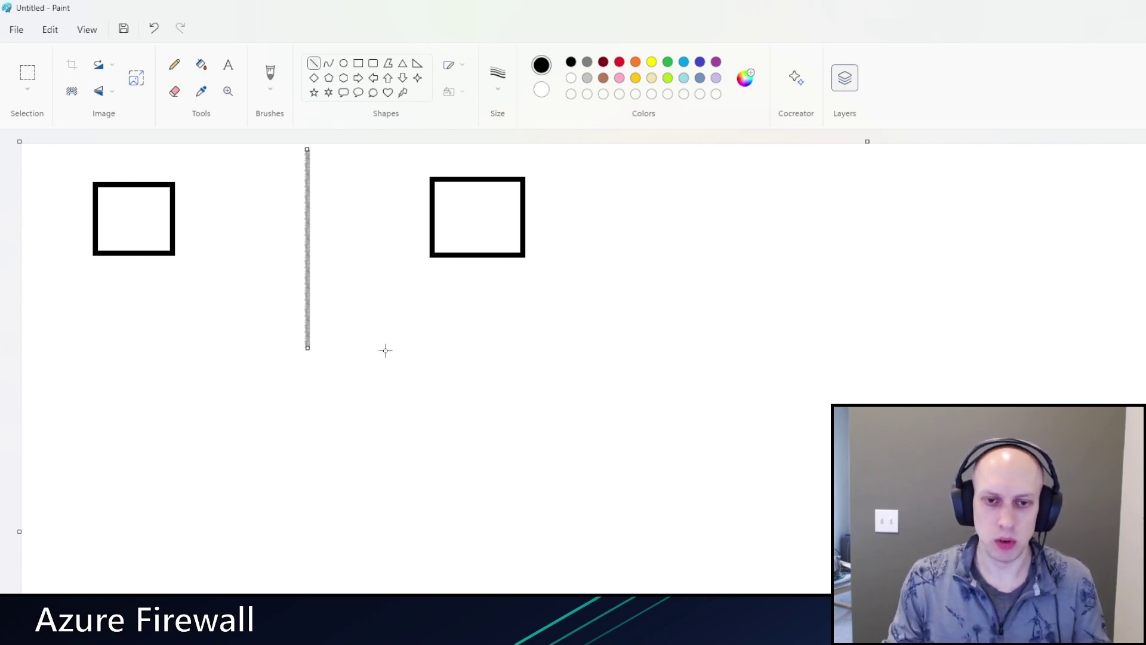
Handwrite IN below the right box and OUT below the left box with a red brush
{"action": "left_click", "coordinate": [269, 73]}
{"action": "left_click", "coordinate": [620, 62]}
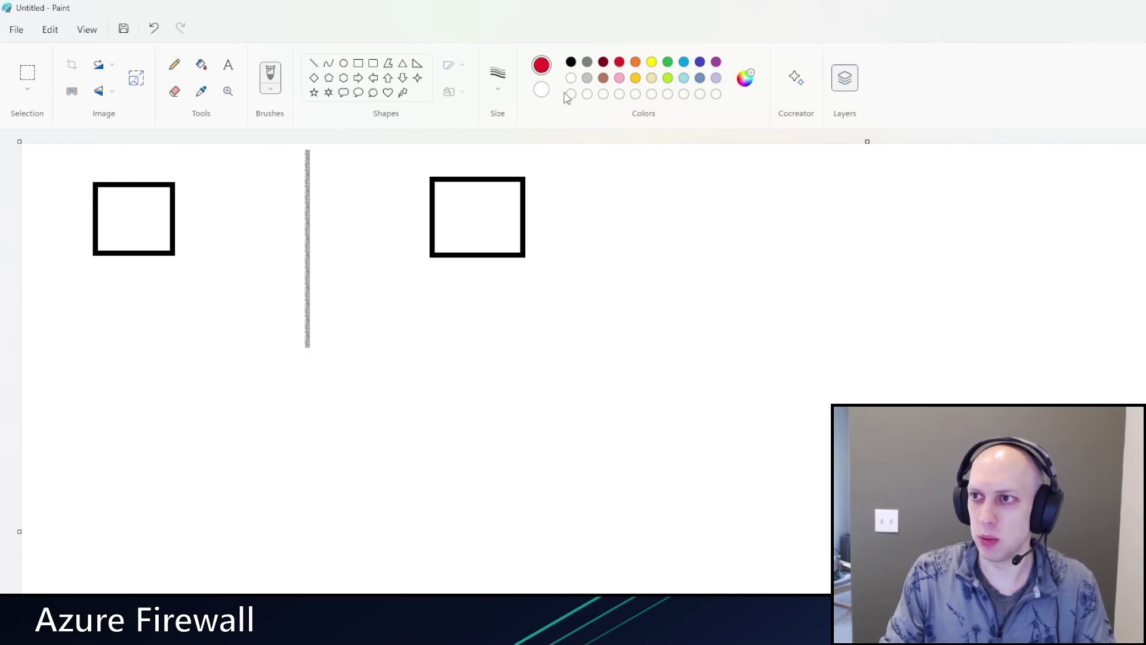
{"action": "mouse_move", "coordinate": [227, 218]}
{"action": "left_mouse_down"}
{"action": "mouse_move", "coordinate": [380, 213]}
{"action": "mouse_move", "coordinate": [356, 241]}
{"action": "left_mouse_up"}
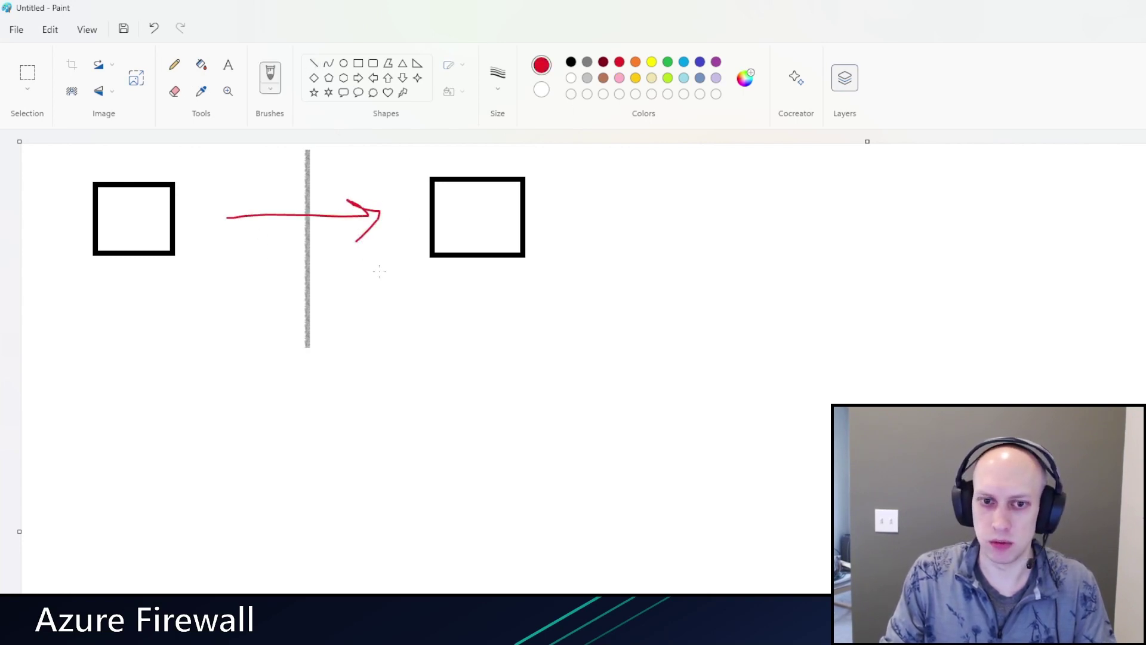
{"action": "key", "text": "ctrl+z"}
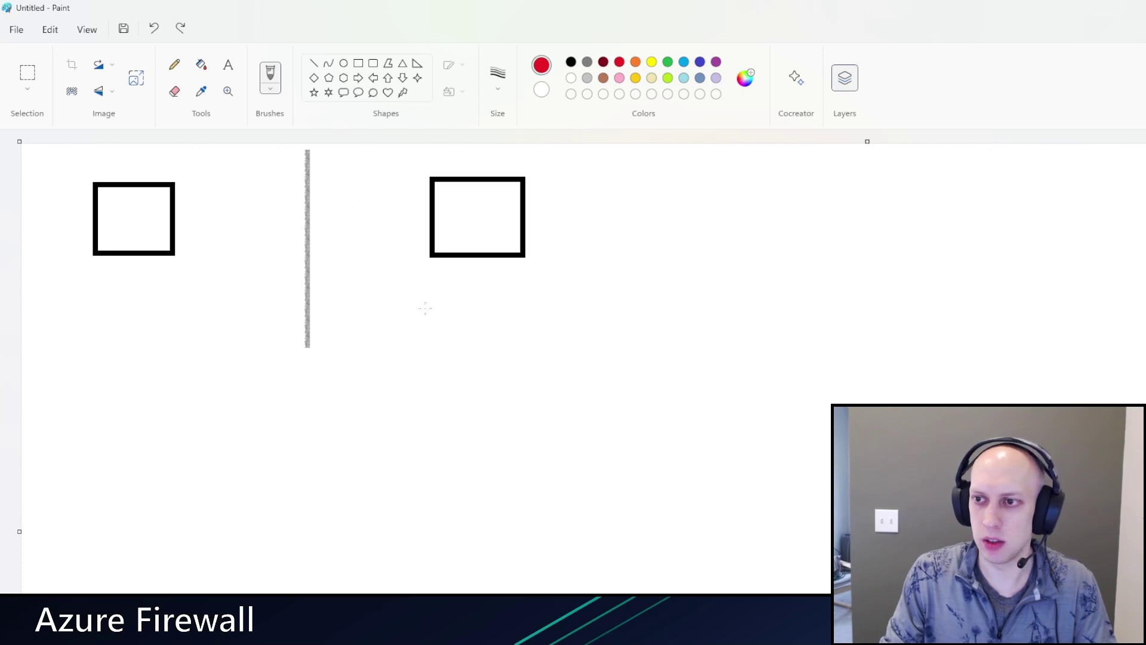
{"action": "mouse_move", "coordinate": [425, 307]}
{"action": "left_mouse_down"}
{"action": "mouse_move", "coordinate": [428, 333]}
{"action": "mouse_move", "coordinate": [443, 309]}
{"action": "mouse_move", "coordinate": [472, 307]}
{"action": "left_mouse_up"}
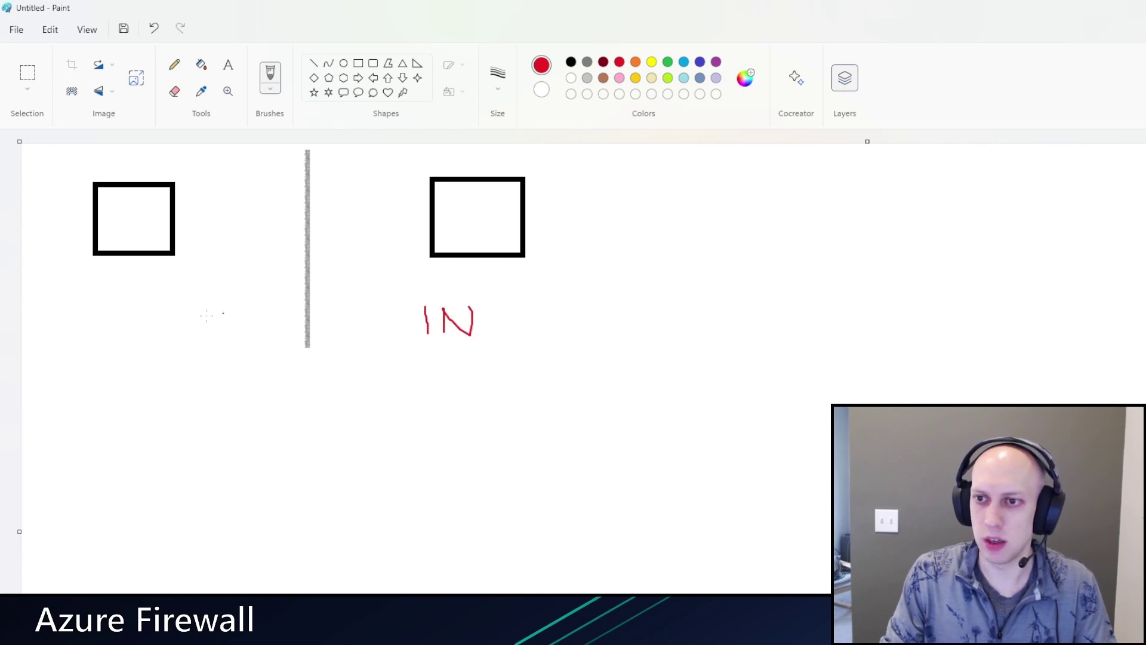
{"action": "mouse_move", "coordinate": [96, 309]}
{"action": "left_mouse_down"}
{"action": "mouse_move", "coordinate": [155, 313]}
{"action": "mouse_move", "coordinate": [179, 345]}
{"action": "mouse_move", "coordinate": [200, 322]}
{"action": "left_mouse_up"}
Sketch red arrows across the divider for traffic from OUT to IN and back, and undo them
{"action": "left_click_drag", "start_coordinate": [234, 225], "coordinate": [395, 225]}
{"action": "mouse_move", "coordinate": [356, 210]}
{"action": "left_mouse_down"}
{"action": "mouse_move", "coordinate": [399, 221]}
{"action": "mouse_move", "coordinate": [369, 256]}
{"action": "mouse_move", "coordinate": [230, 214]}
{"action": "mouse_move", "coordinate": [250, 255]}
{"action": "left_mouse_up"}
{"action": "key", "text": "ctrl+z"}
{"action": "key", "text": "ctrl+z"}
{"action": "key", "text": "ctrl+z"}
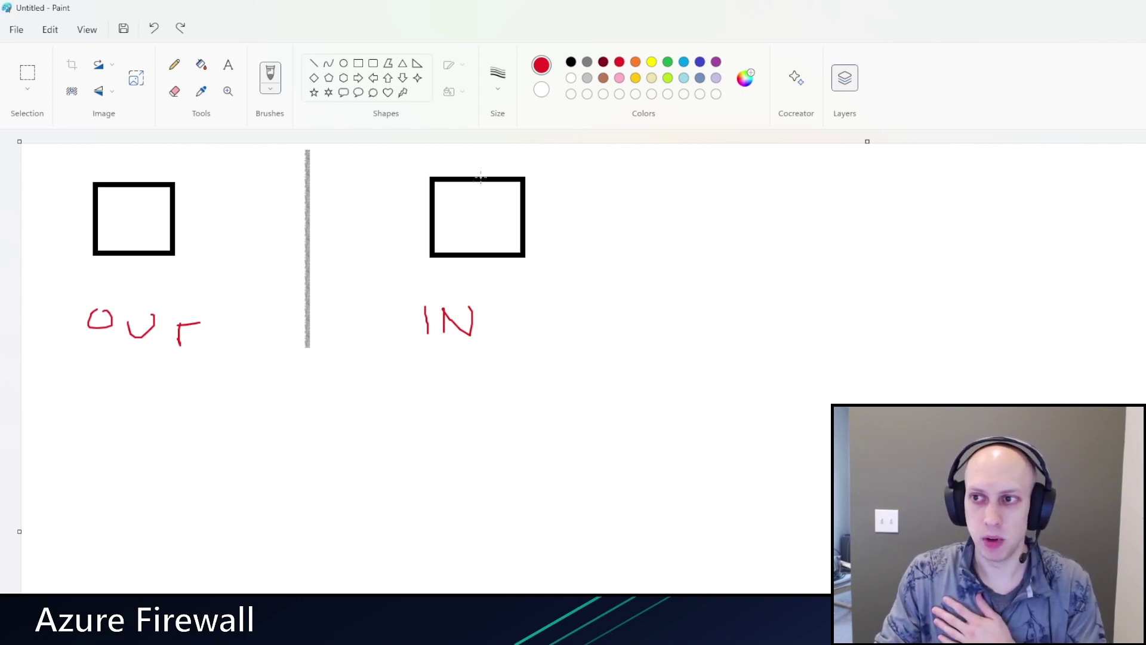
Mark each box in red, sketch an arrow from the IN box to the OUT box, and undo these strokes
{"action": "mouse_move", "coordinate": [502, 213]}
{"action": "left_mouse_down"}
{"action": "mouse_move", "coordinate": [466, 222]}
{"action": "mouse_move", "coordinate": [505, 239]}
{"action": "left_mouse_up"}
{"action": "key", "text": "ctrl+z"}
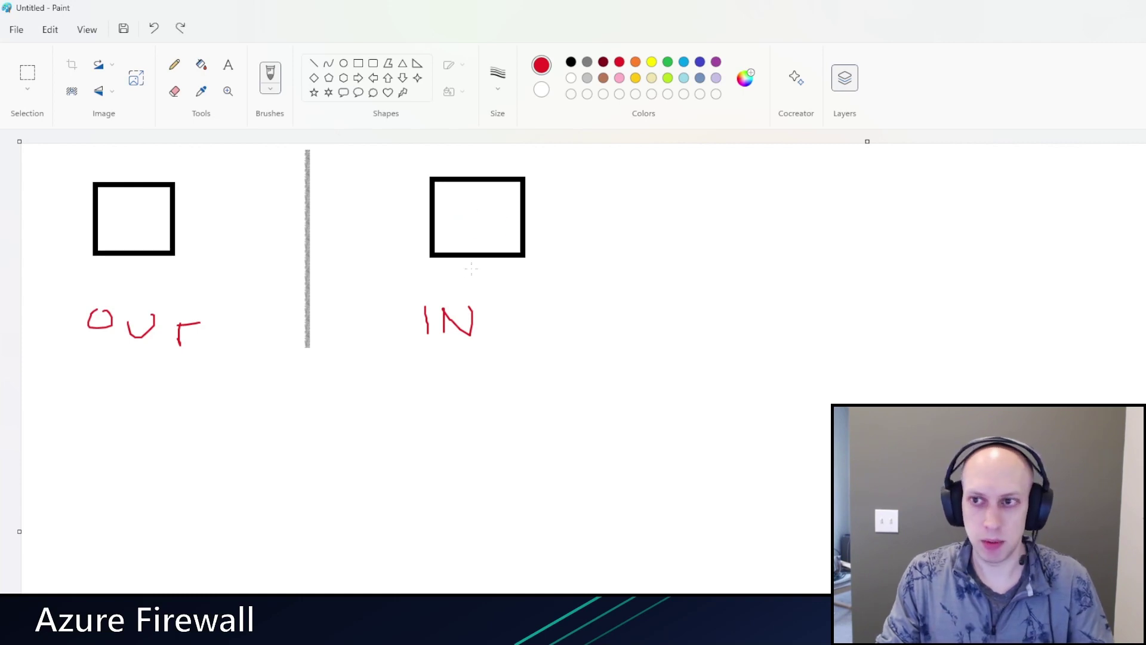
{"action": "left_click_drag", "start_coordinate": [109, 199], "coordinate": [147, 243]}
{"action": "key", "text": "ctrl+z"}
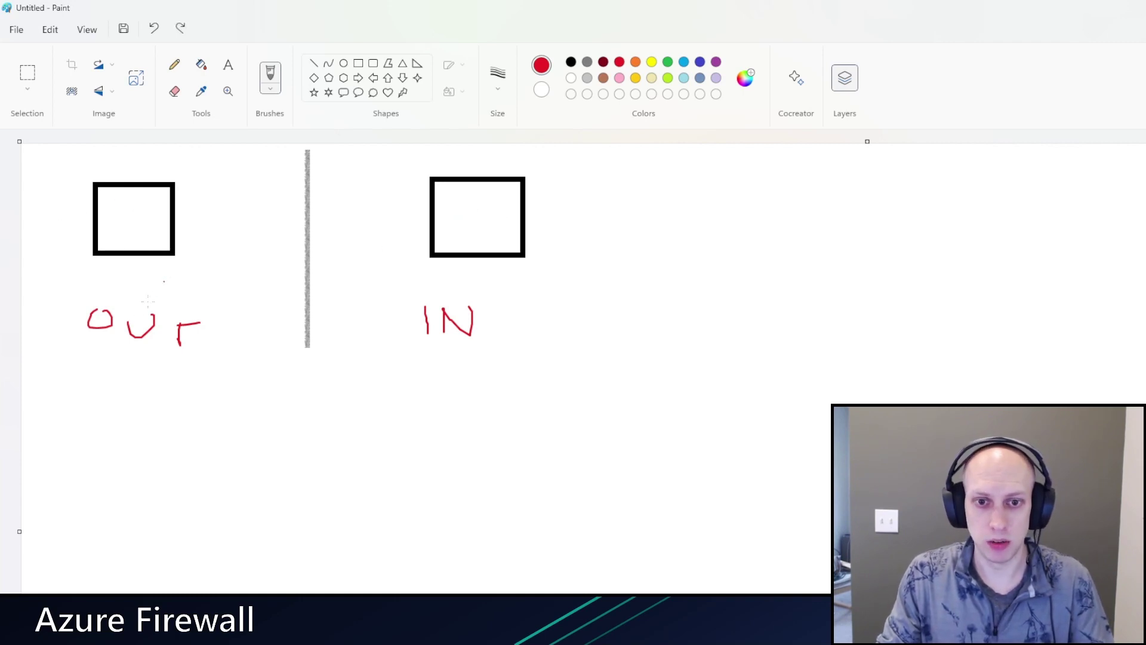
{"action": "mouse_move", "coordinate": [406, 217]}
{"action": "left_mouse_down"}
{"action": "mouse_move", "coordinate": [203, 209]}
{"action": "mouse_move", "coordinate": [190, 228]}
{"action": "mouse_move", "coordinate": [217, 237]}
{"action": "left_mouse_up"}
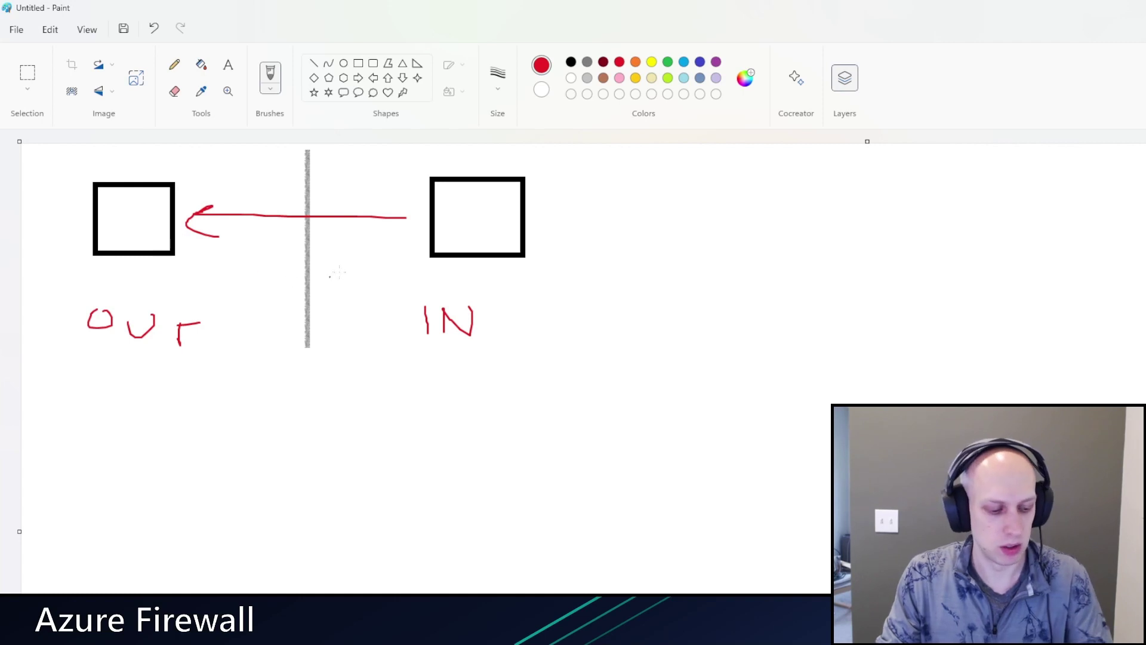
{"action": "key", "text": "ctrl+z"}
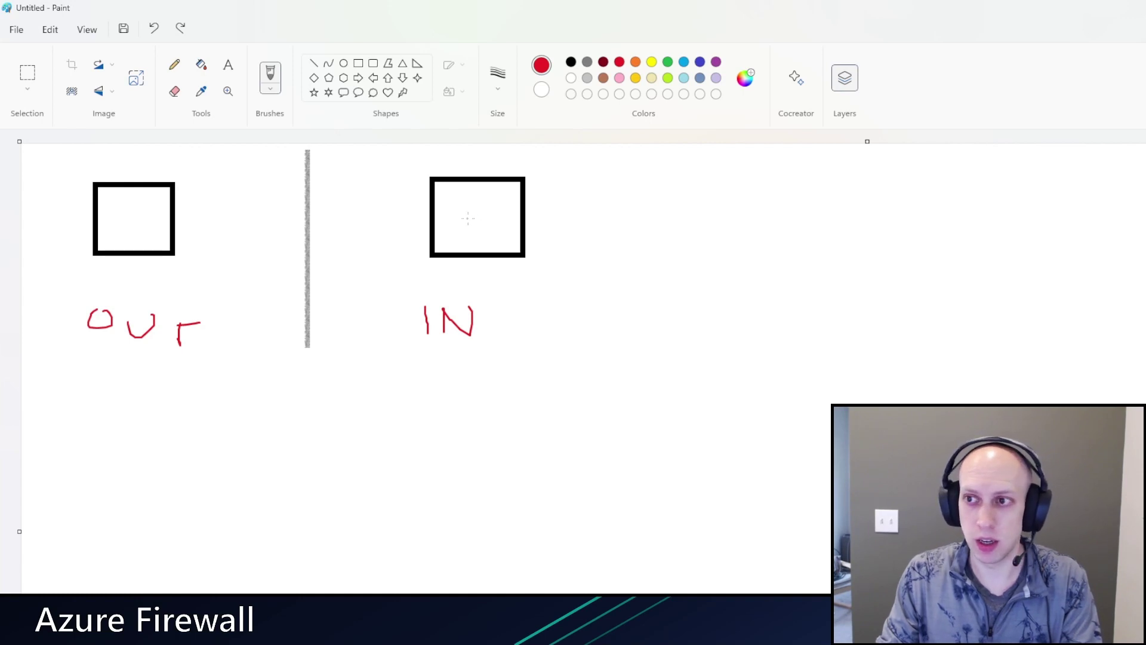
Scribble a red mark inside the IN box, sketch an arrow from OUT toward it, and undo the strokes
{"action": "mouse_move", "coordinate": [477, 218]}
{"action": "left_mouse_down"}
{"action": "mouse_move", "coordinate": [472, 238]}
{"action": "mouse_move", "coordinate": [463, 220]}
{"action": "mouse_move", "coordinate": [456, 242]}
{"action": "left_mouse_up"}
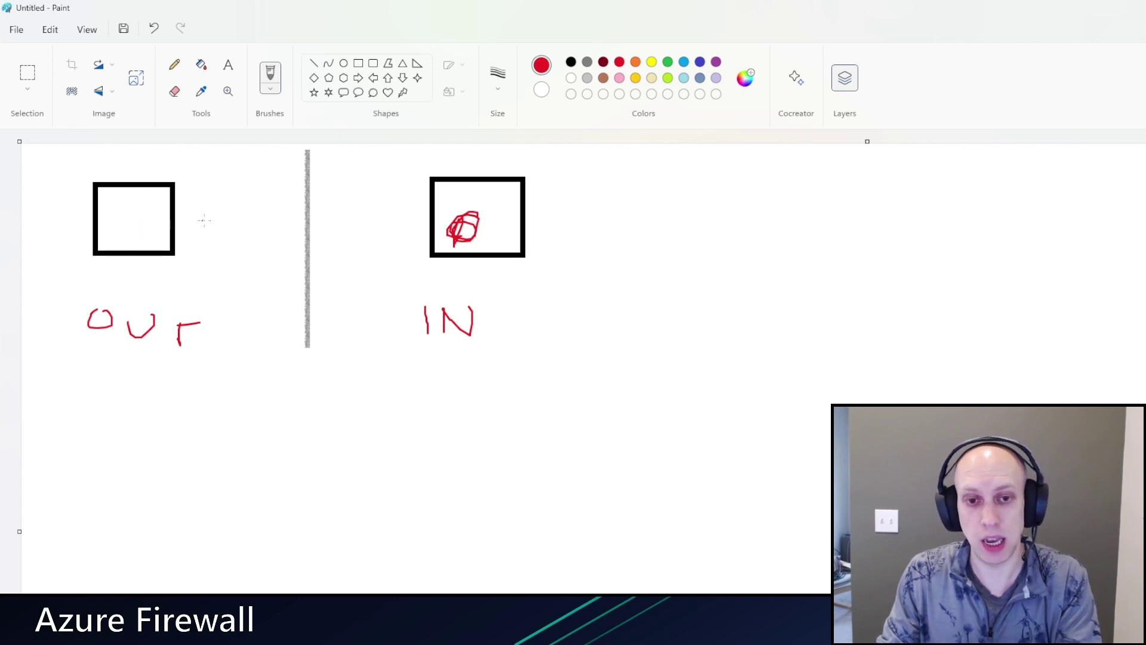
{"action": "mouse_move", "coordinate": [189, 220]}
{"action": "left_mouse_down"}
{"action": "mouse_move", "coordinate": [385, 213]}
{"action": "mouse_move", "coordinate": [363, 249]}
{"action": "left_mouse_up"}
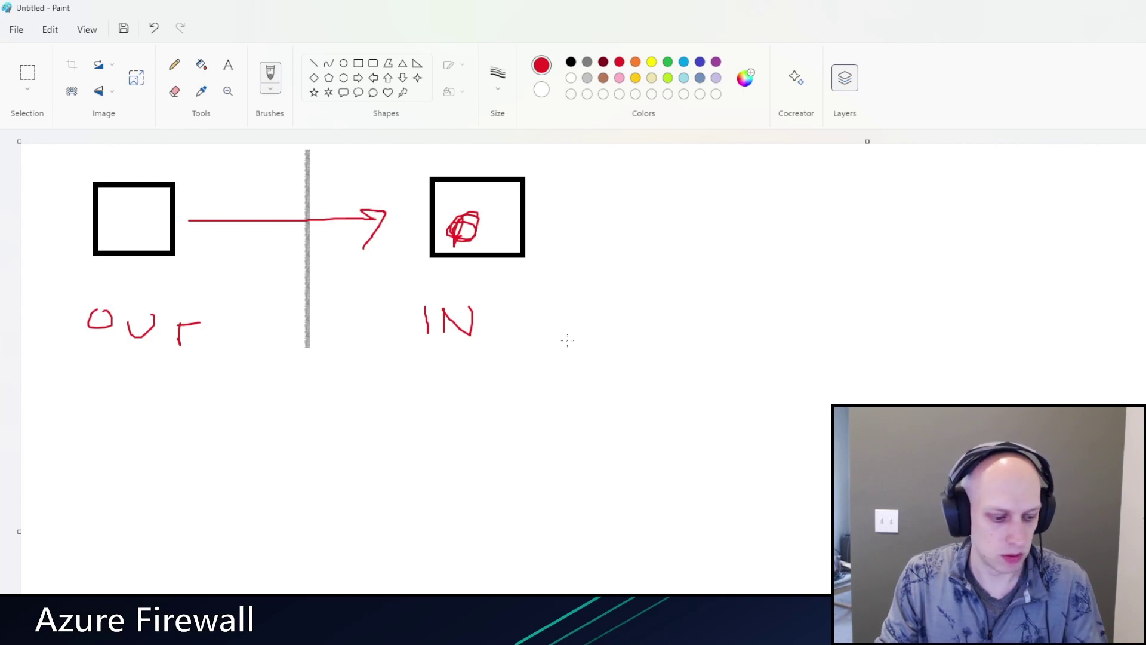
{"action": "key", "text": "ctrl+z"}
{"action": "key", "text": "ctrl+z"}
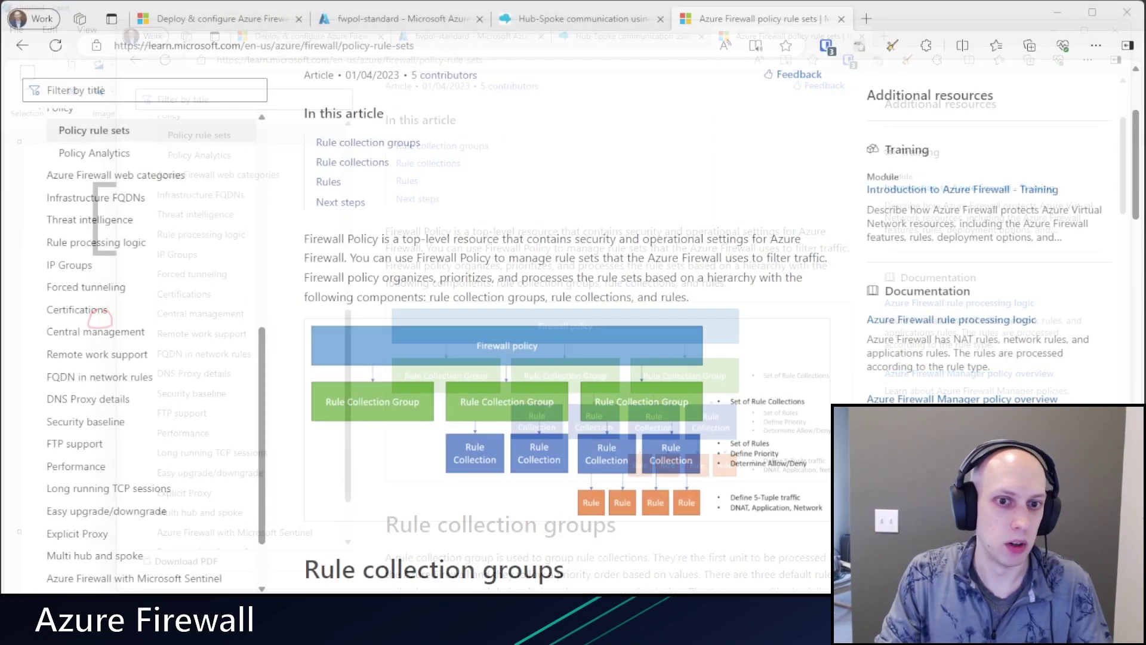
Open the rule collections of fwpol-standard in the Azure portal and start a rule collection group named NetworkRules
{"action": "left_click", "coordinate": [401, 18]}
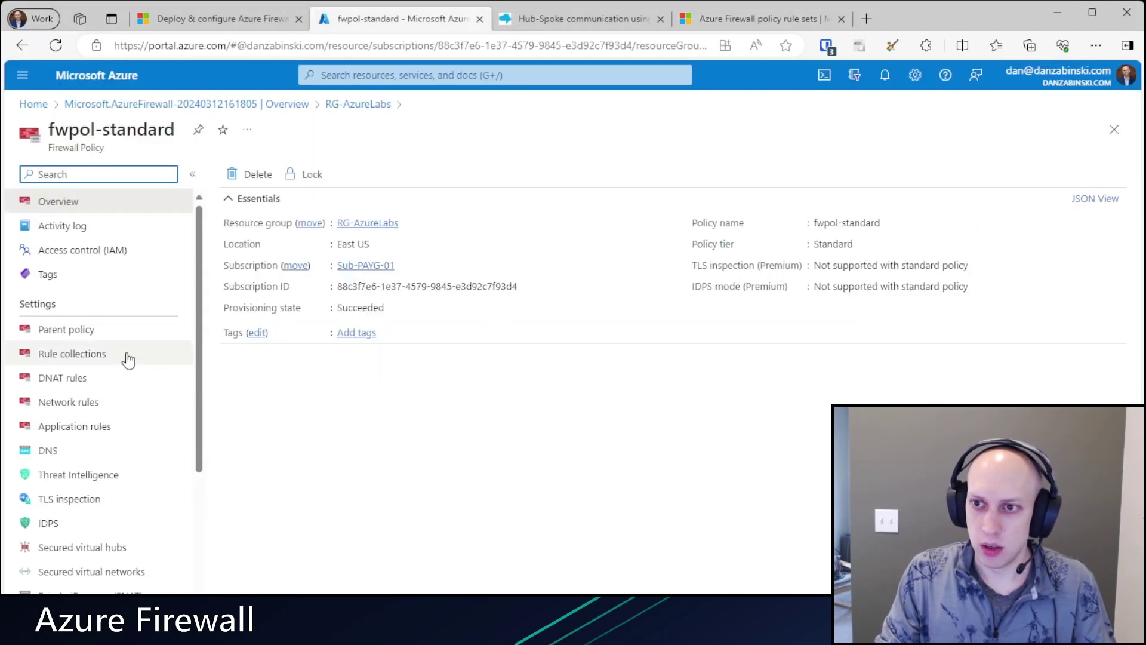
{"action": "left_click", "coordinate": [81, 354]}
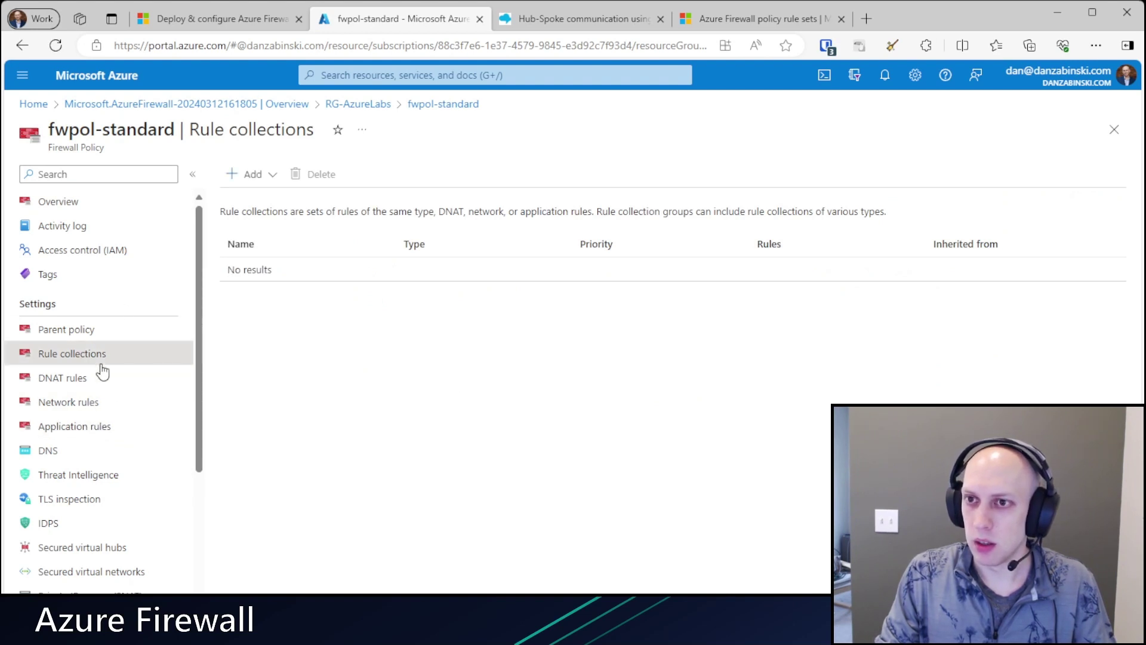
{"action": "left_click", "coordinate": [758, 19]}
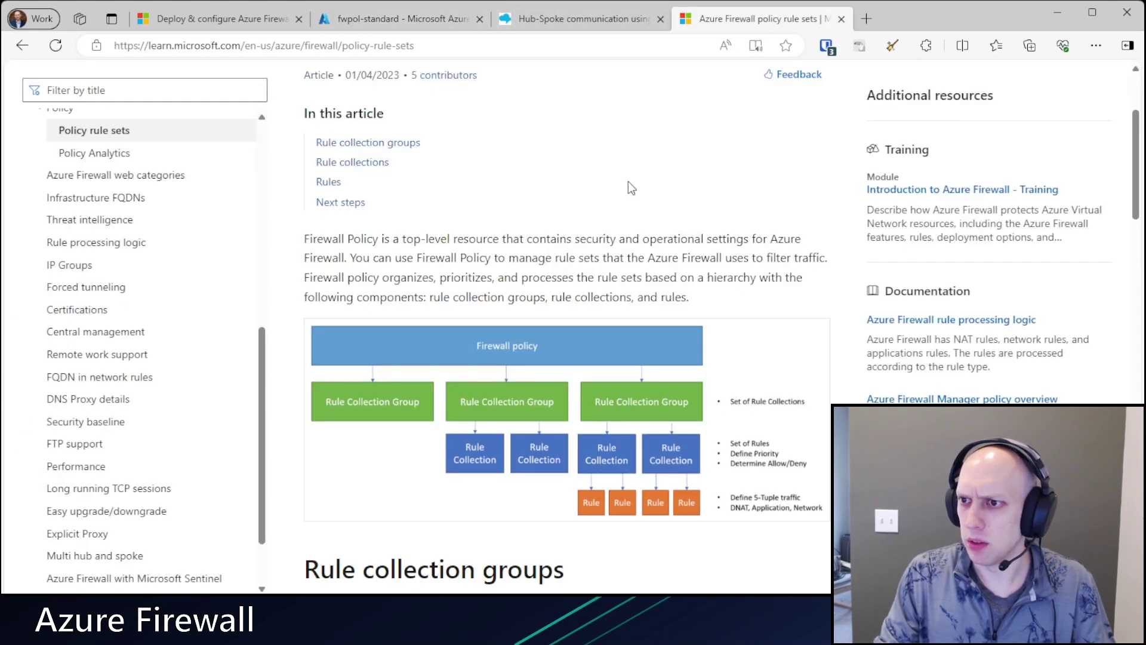
{"action": "left_click", "coordinate": [411, 21]}
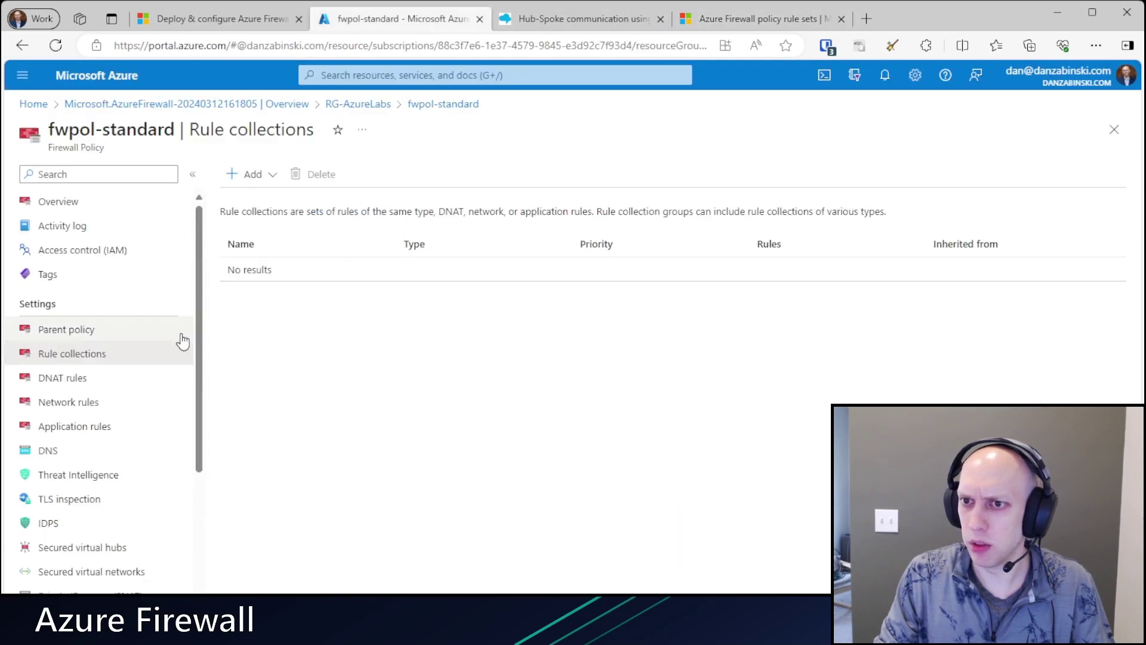
{"action": "left_click", "coordinate": [246, 174]}
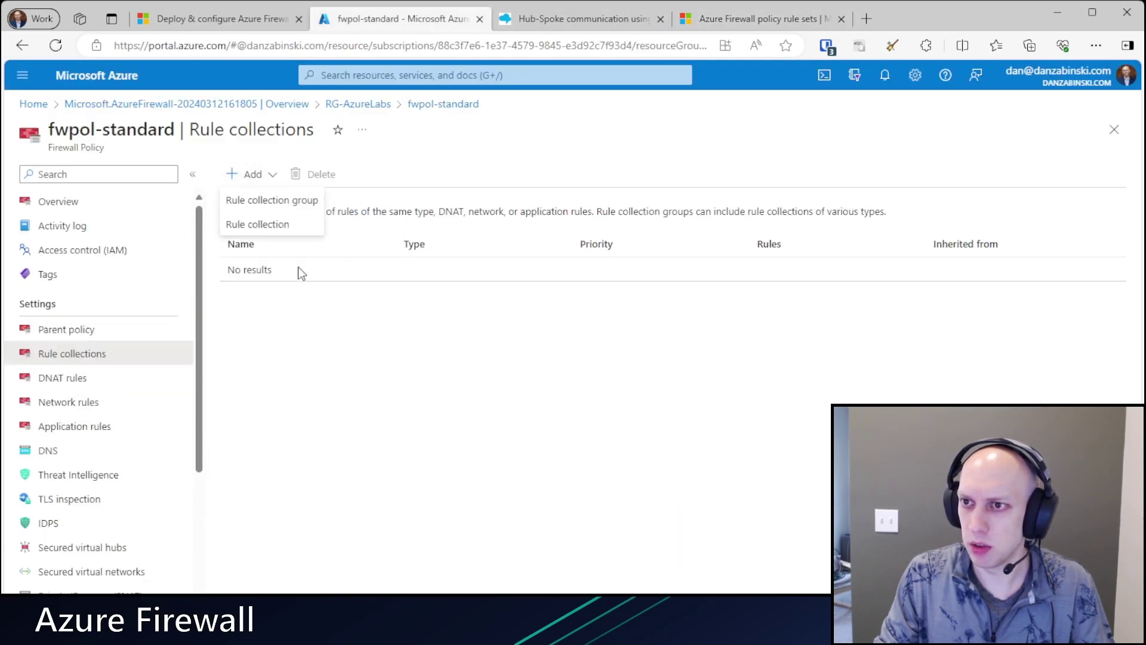
{"action": "left_click", "coordinate": [285, 200]}
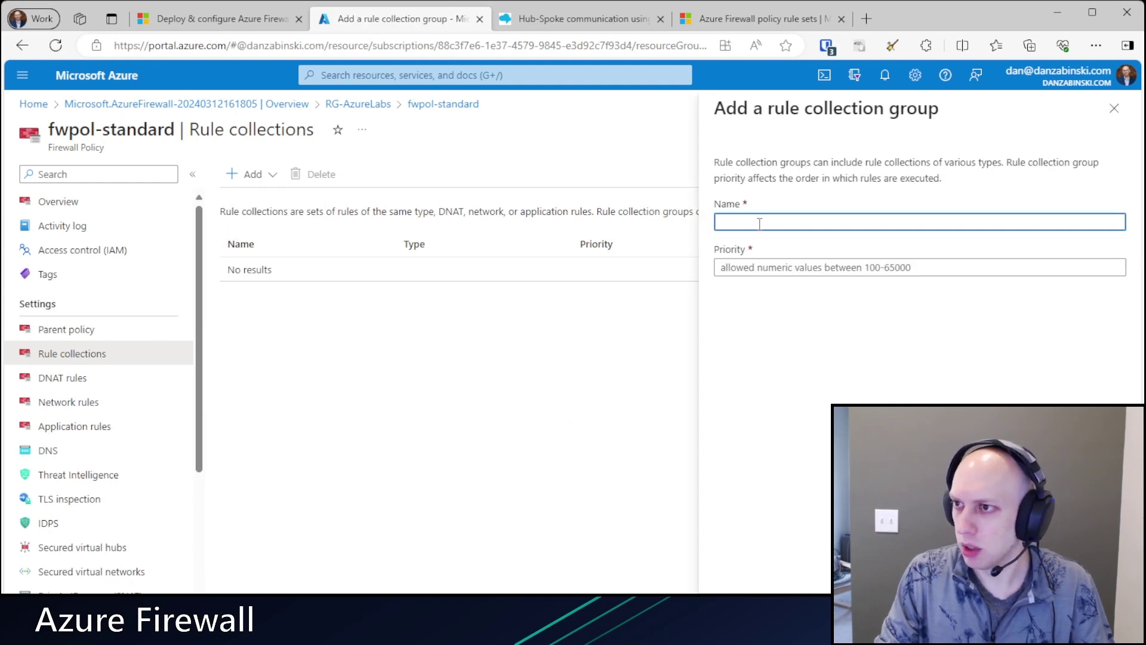
{"action": "type", "text": "Net"}
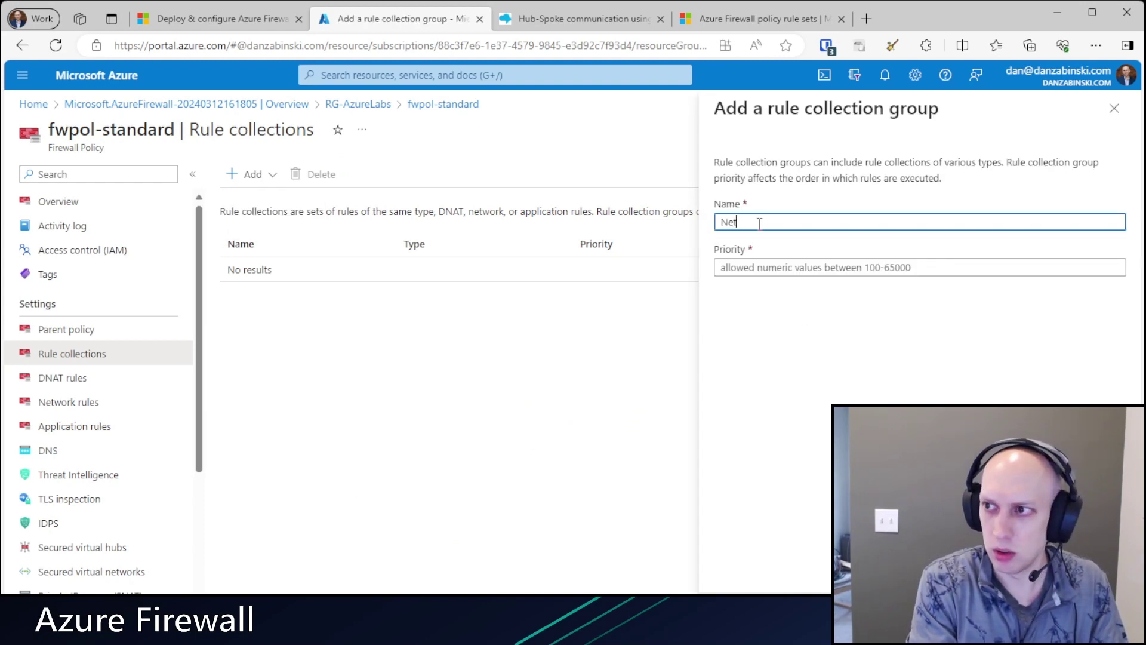
{"action": "type", "text": "workRules"}
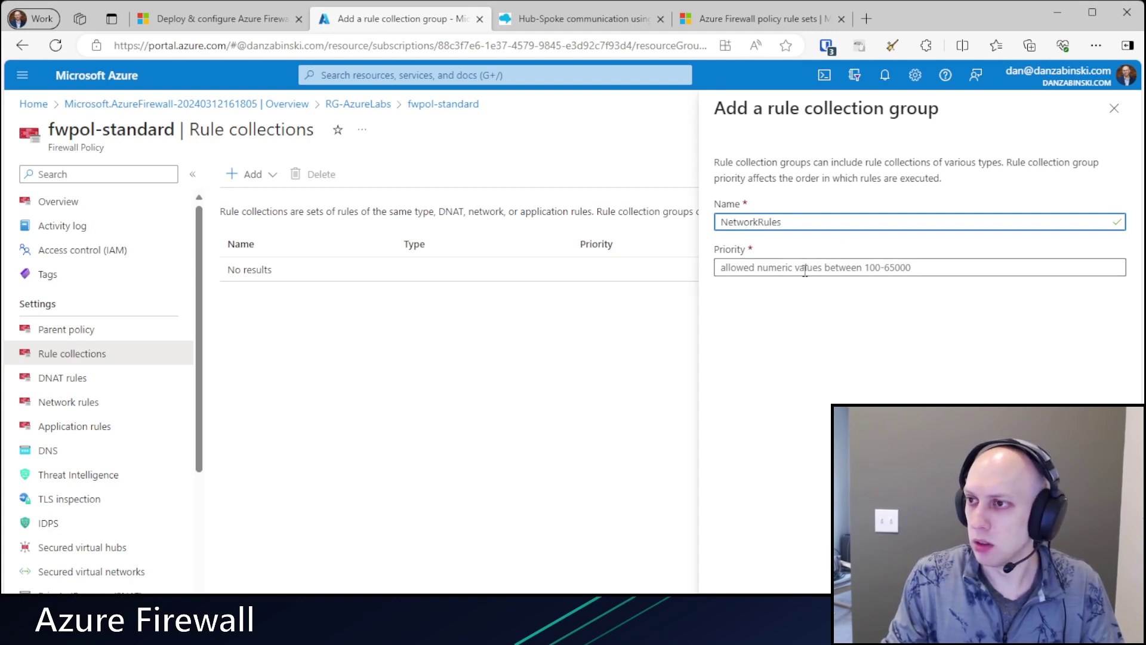
Close the Hub-Spoke communication page and return to the unfinished rule collection group
{"action": "left_click", "coordinate": [600, 24]}
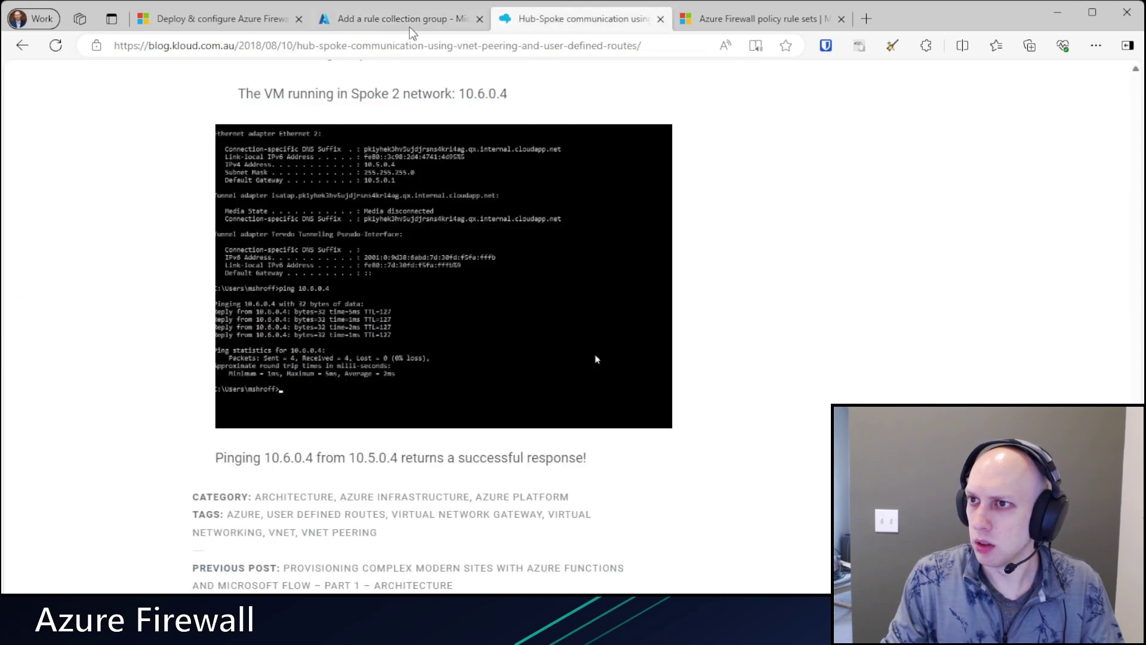
{"action": "key", "text": "ctrl+shift+Tab"}
{"action": "left_click", "coordinate": [661, 20]}
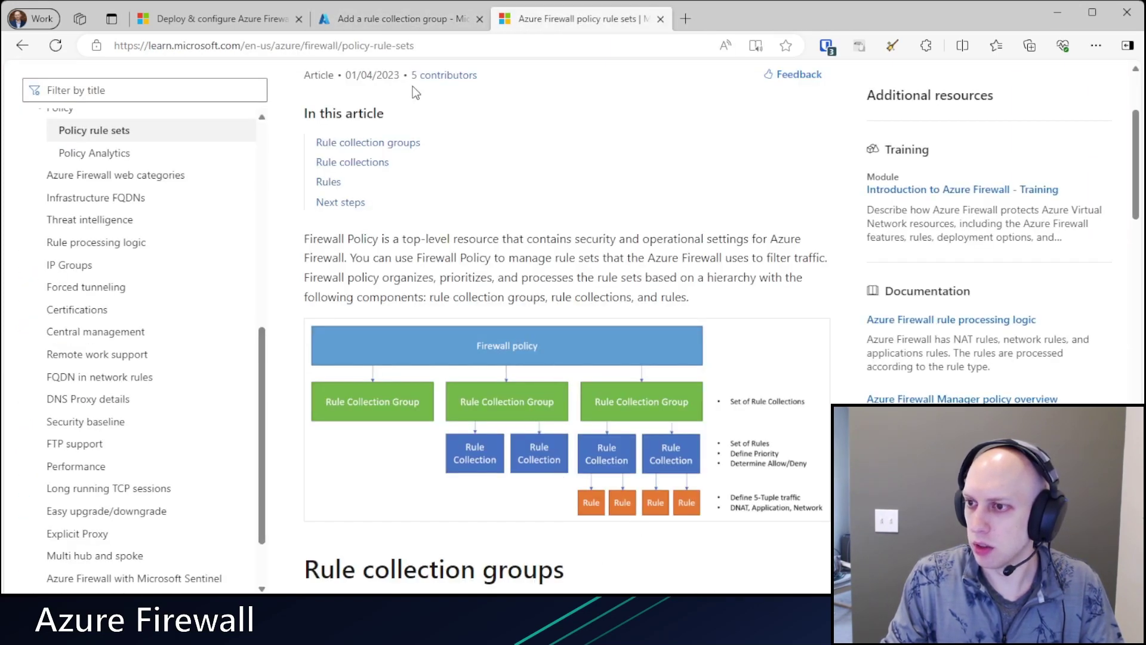
{"action": "left_click", "coordinate": [403, 20]}
Set the priority of the NetworkRules rule collection group to 100
{"action": "left_click", "coordinate": [842, 267]}
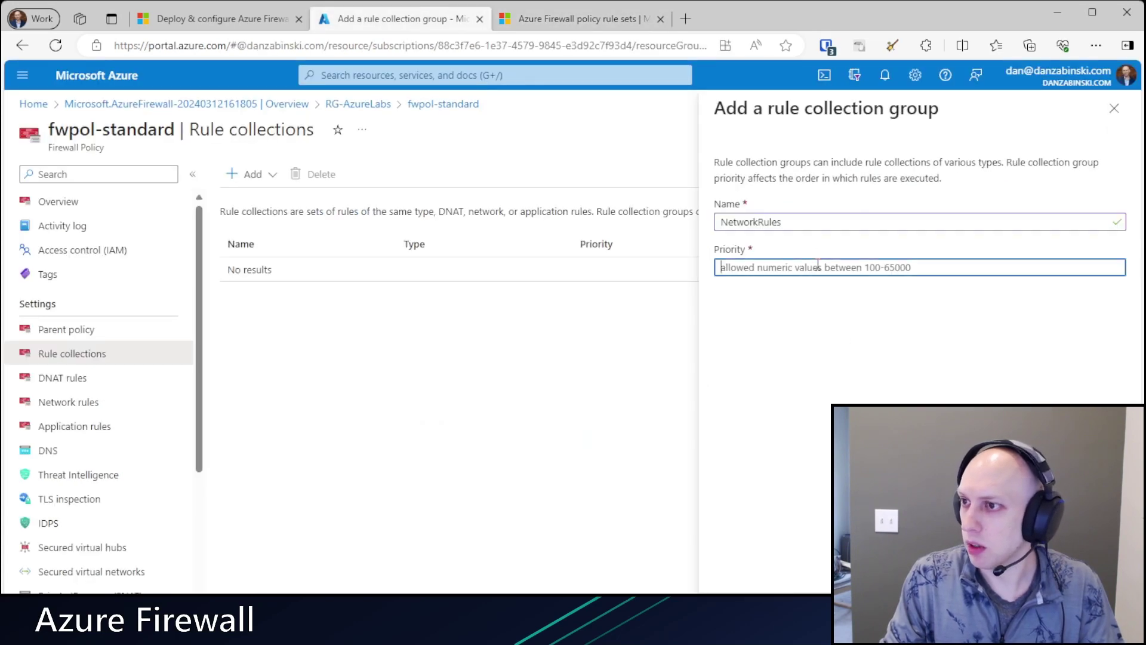
{"action": "type", "text": "1"}
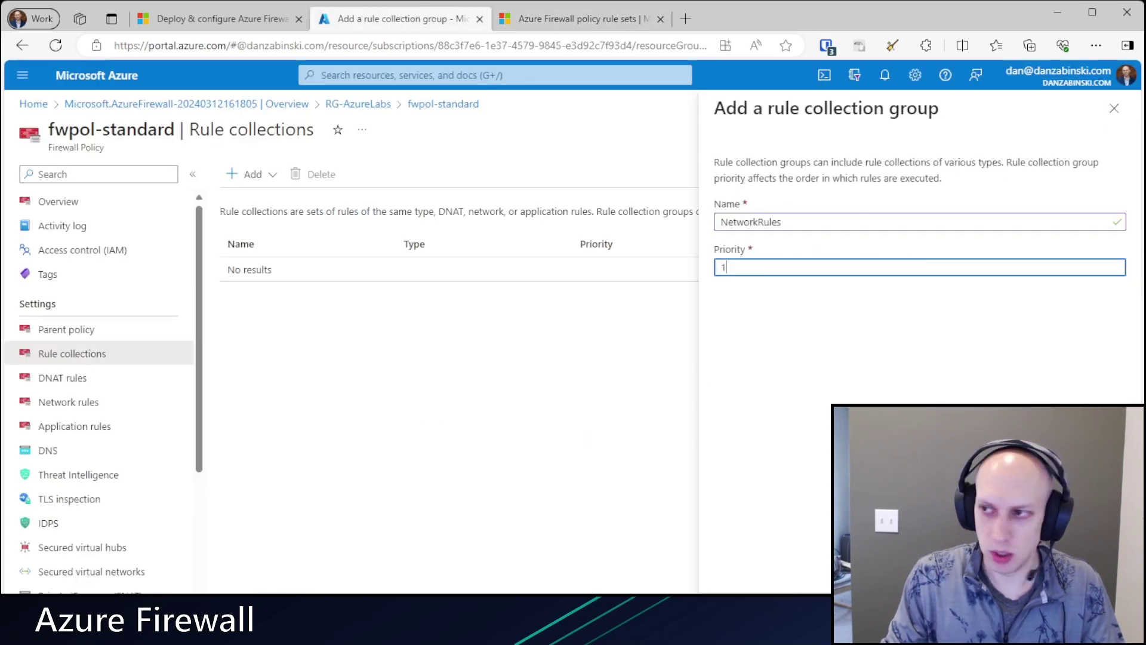
{"action": "type", "text": "00"}
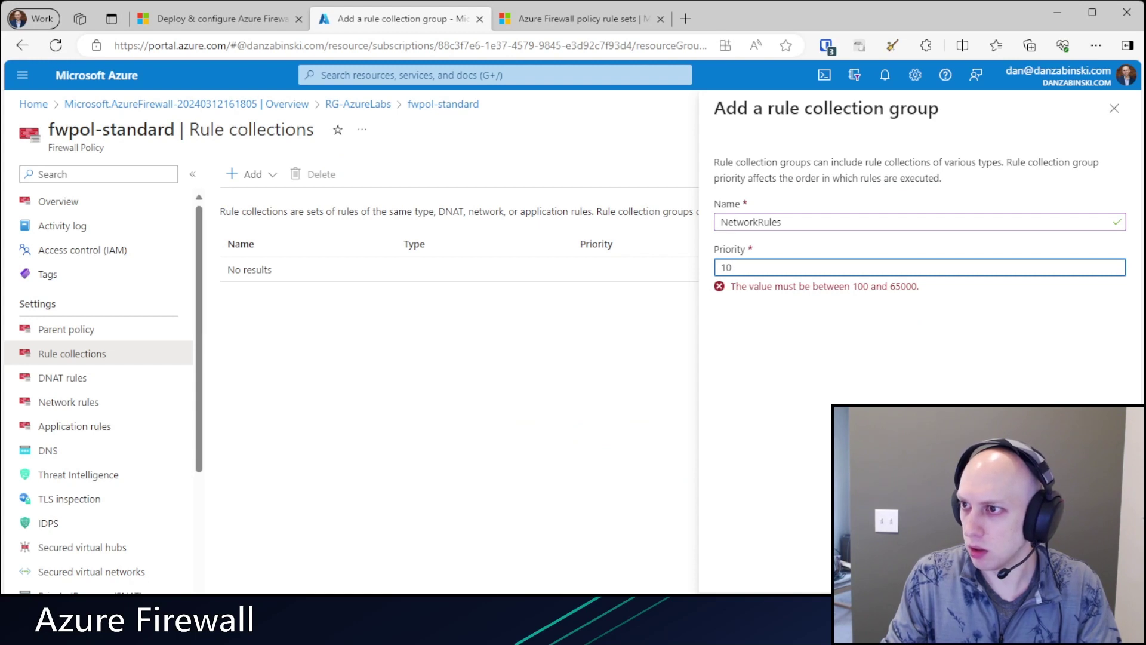
{"action": "key", "text": "BackSpace"}
{"action": "key", "text": "BackSpace"}
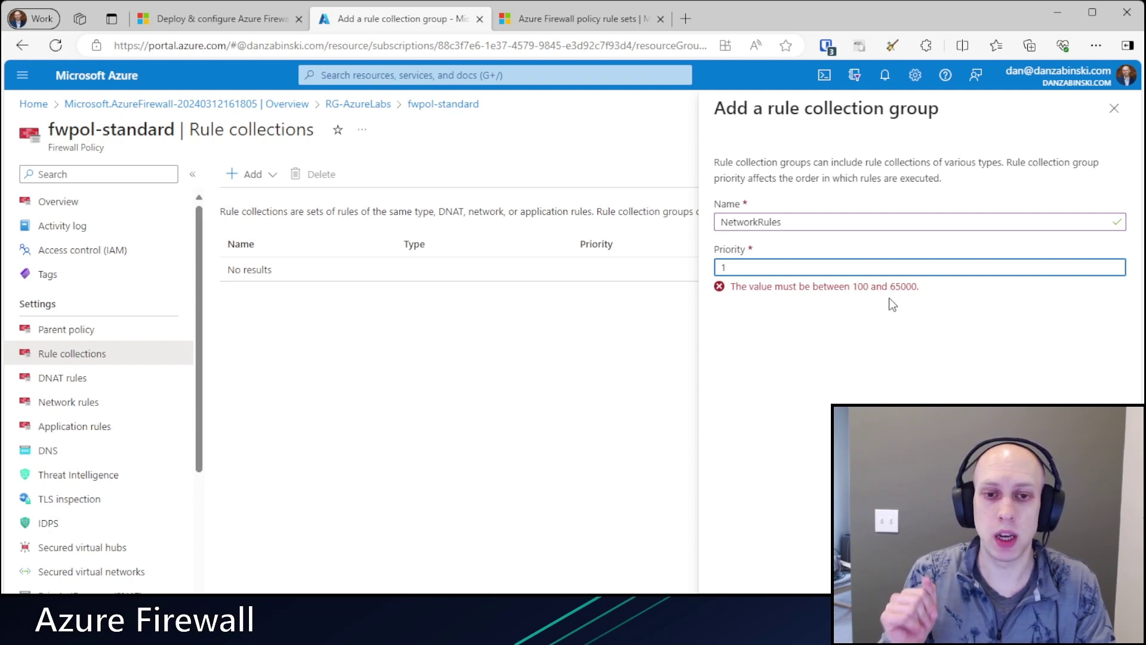
{"action": "type", "text": "00"}
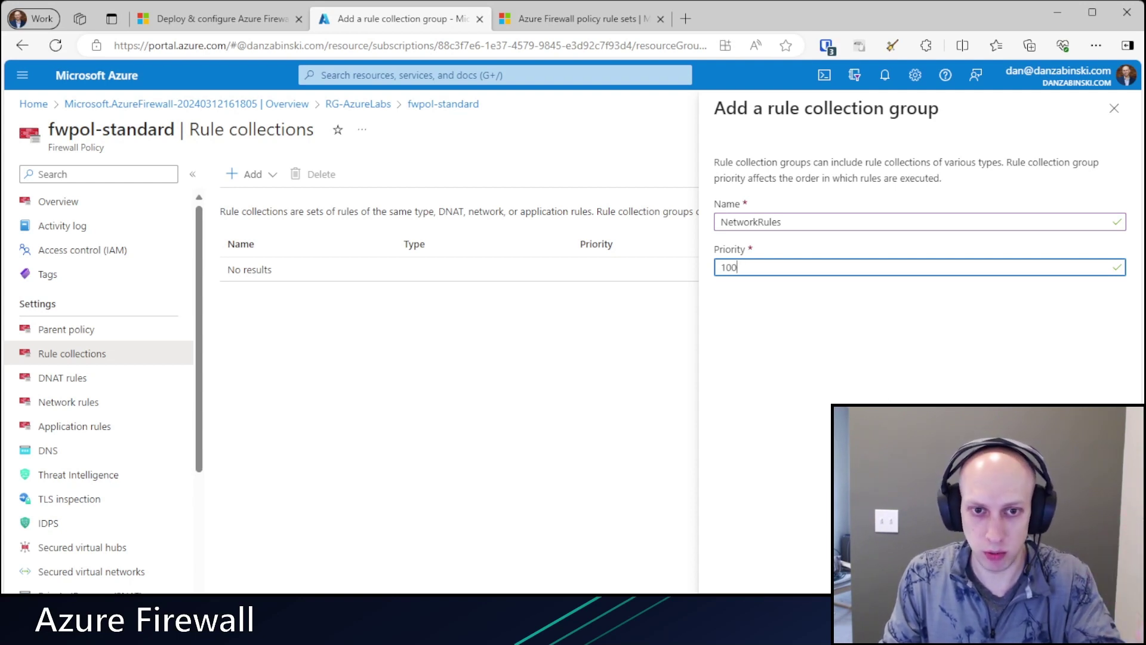
Set the NetworkRules group's priority to 1000 and add the group to the policy
{"action": "double_click", "coordinate": [729, 267]}
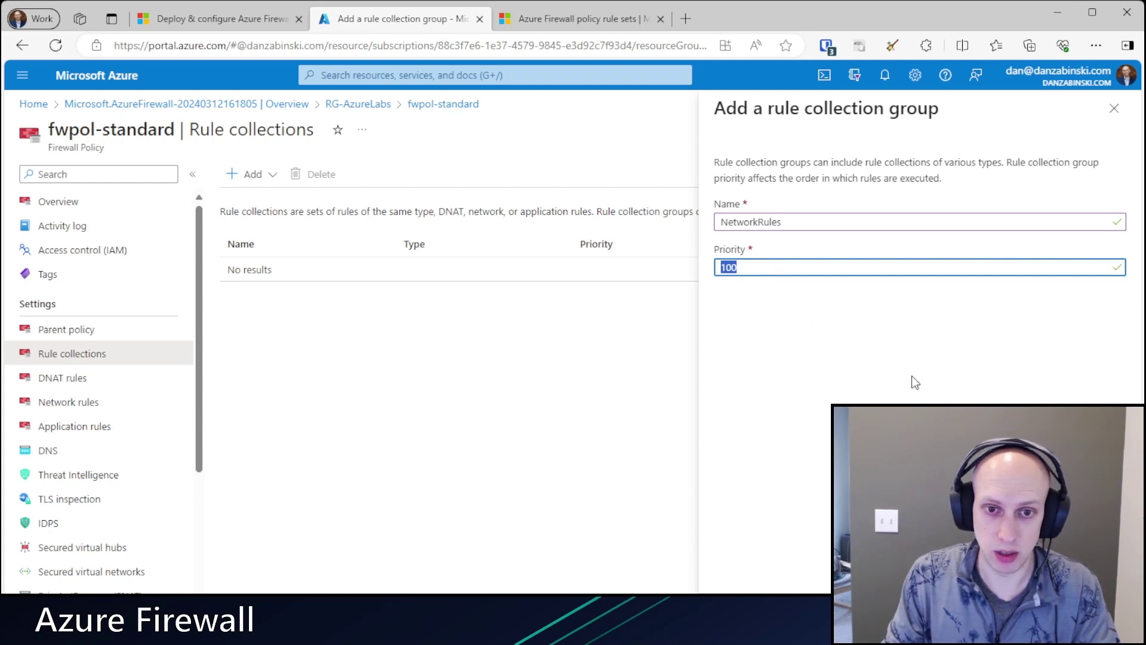
{"action": "type", "text": "0"}
{"action": "key", "text": "BackSpace"}
{"action": "type", "text": "1000"}
{"action": "left_click", "coordinate": [1013, 351]}
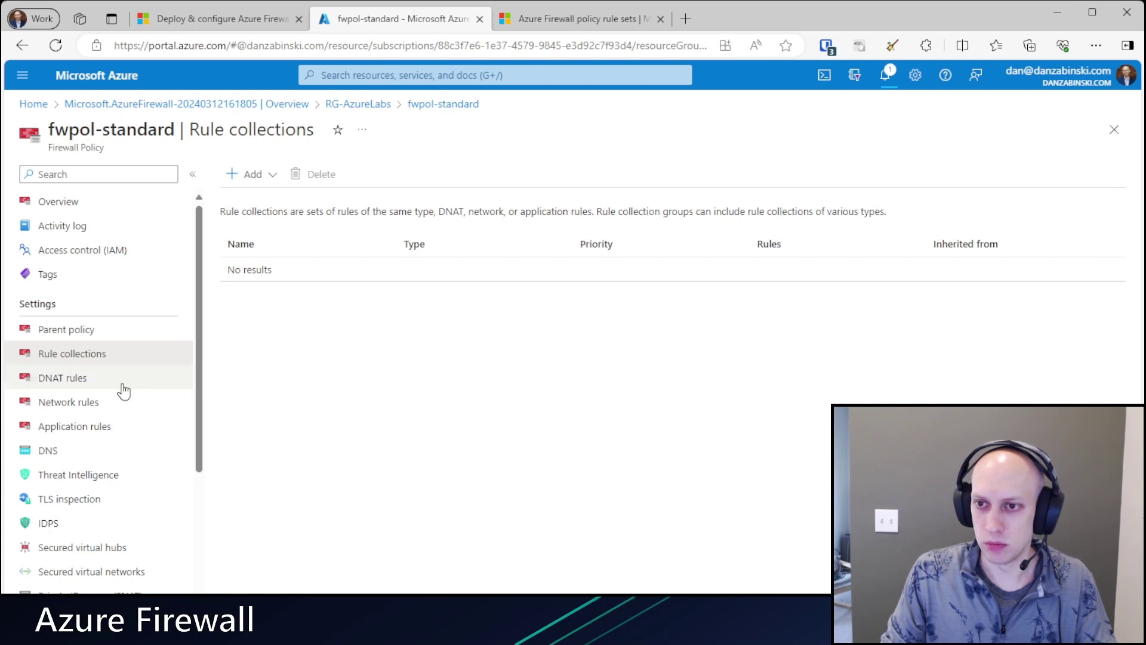
View the policy's network rules, then reload the rule collections list and select the NetworkRules group
{"action": "left_click", "coordinate": [96, 402]}
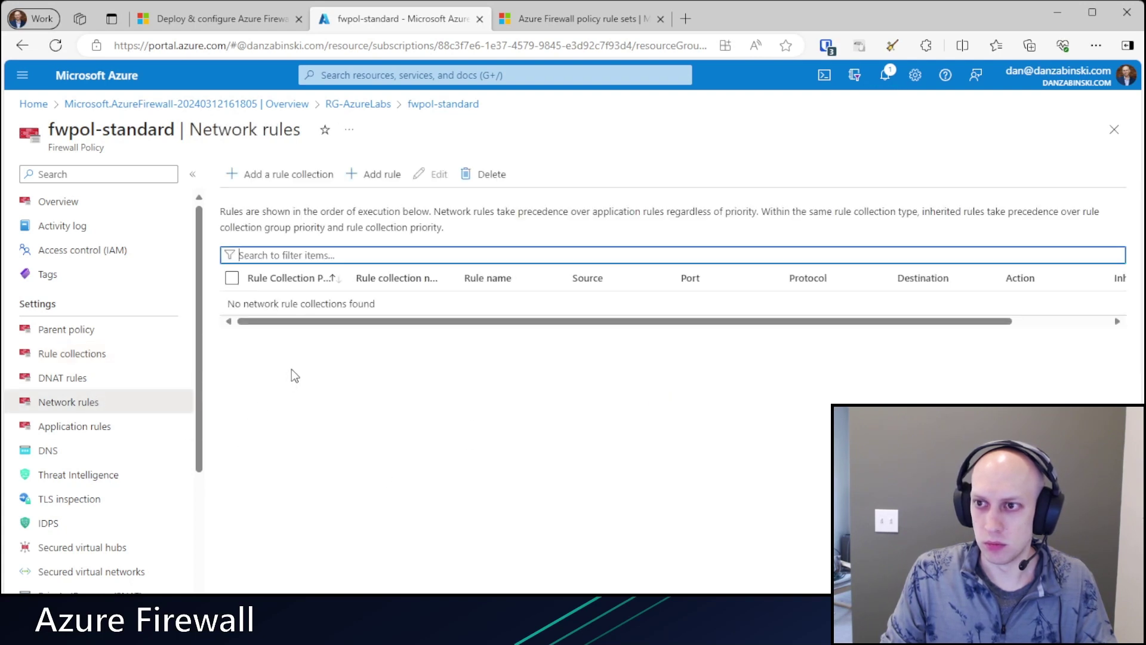
{"action": "left_click", "coordinate": [69, 354]}
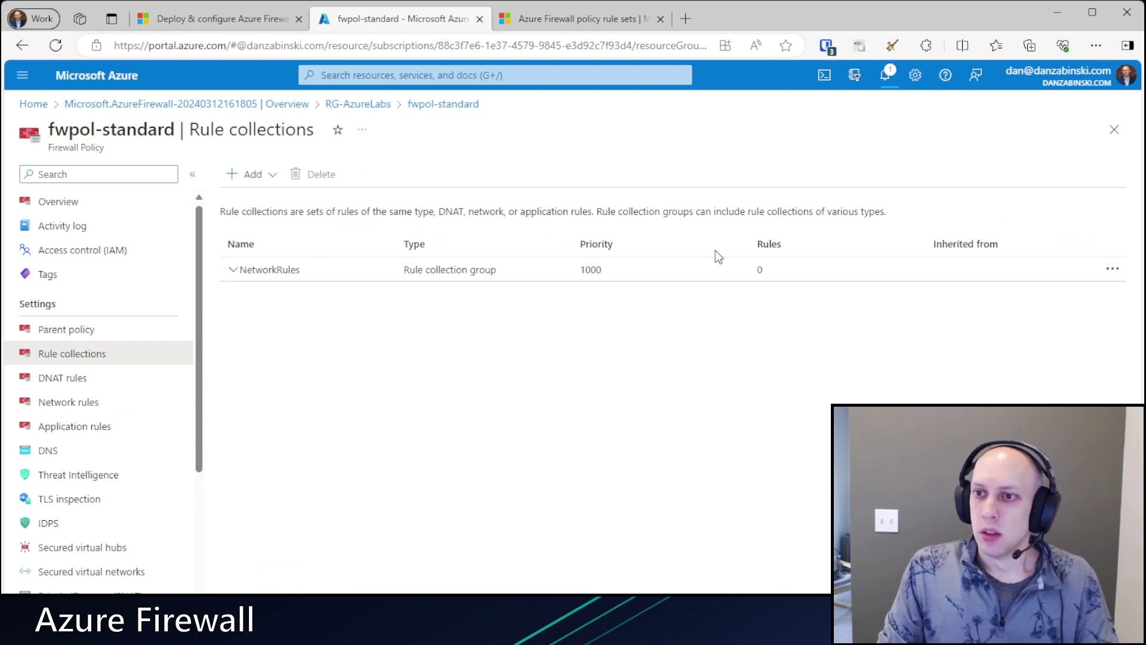
{"action": "left_click", "coordinate": [274, 268]}
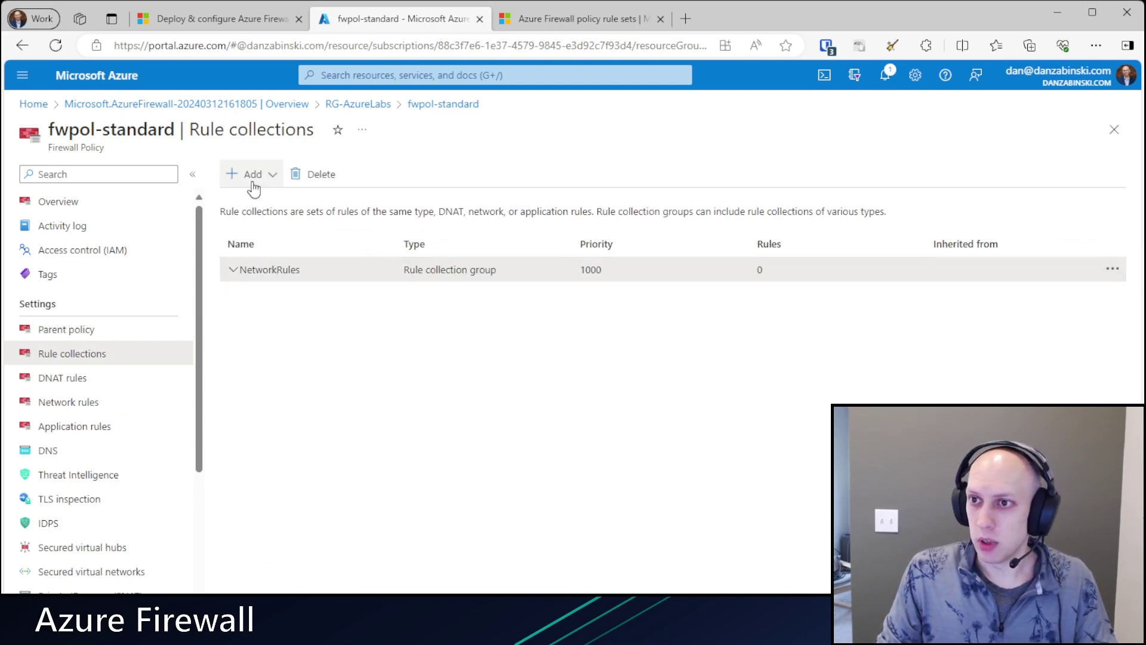
Start a new rule collection of type Network in the NetworkRules group and set its priority to 1000
{"action": "left_click", "coordinate": [274, 176]}
{"action": "left_click", "coordinate": [263, 224]}
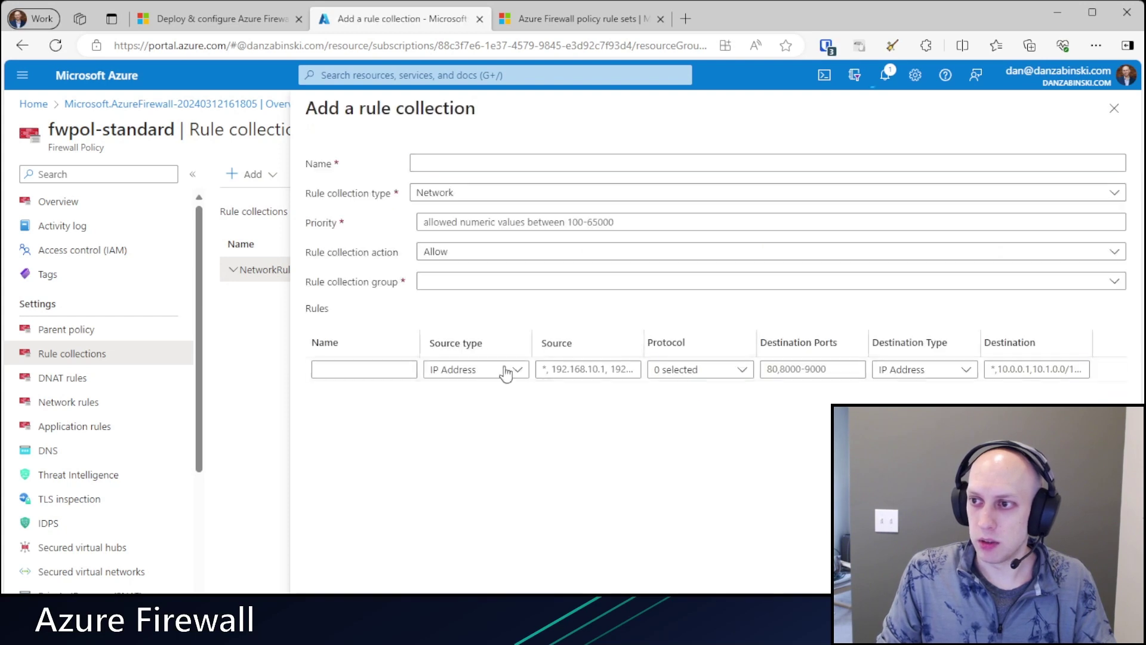
{"action": "left_click", "coordinate": [517, 197]}
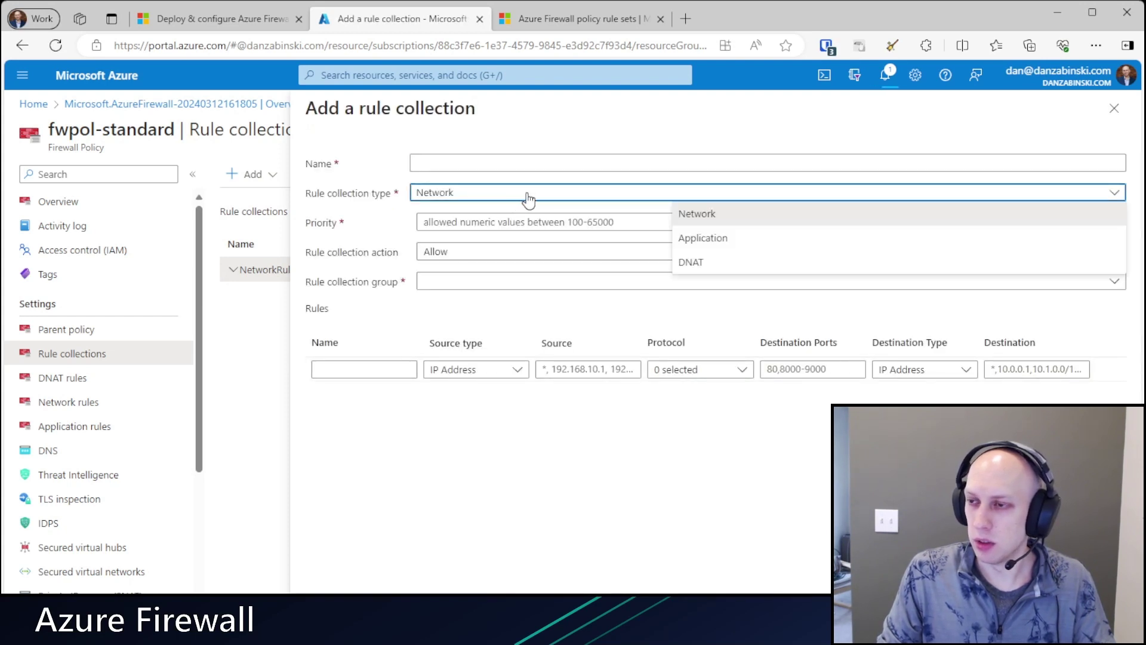
{"action": "left_click", "coordinate": [528, 197]}
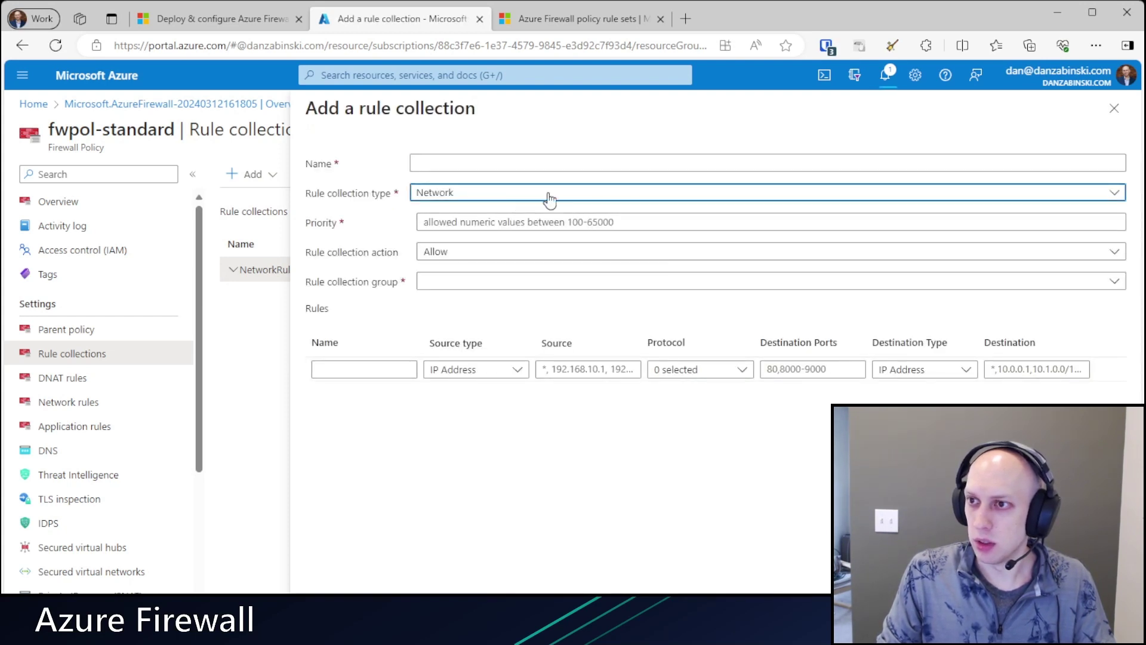
{"action": "left_click", "coordinate": [481, 162]}
{"action": "left_click", "coordinate": [487, 279]}
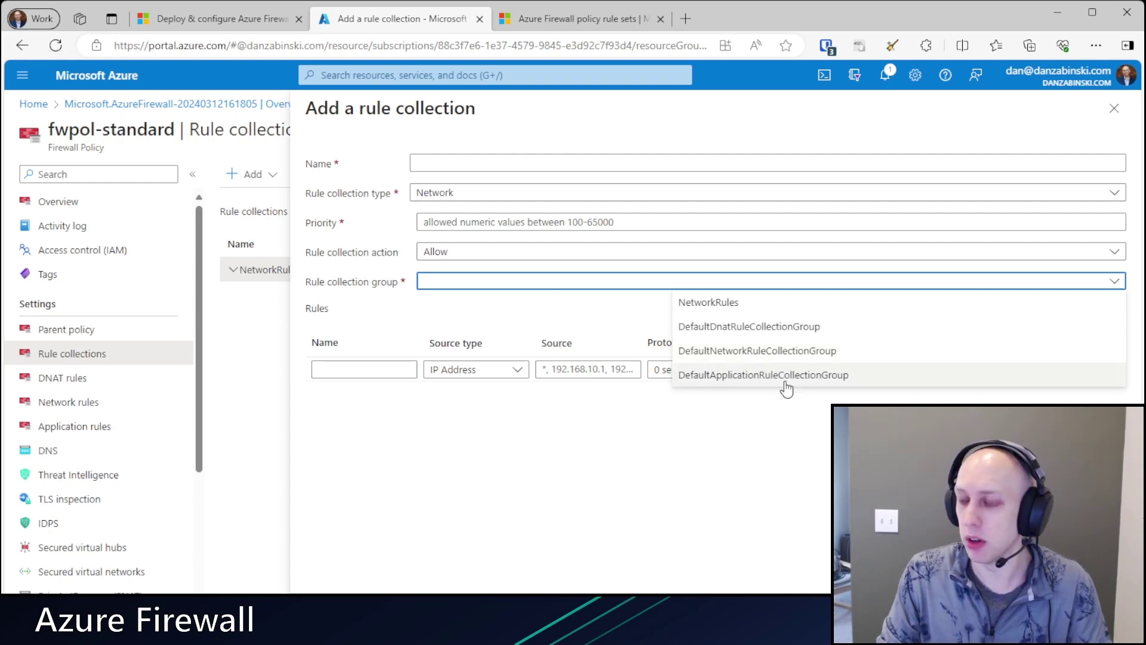
{"action": "left_click", "coordinate": [752, 303]}
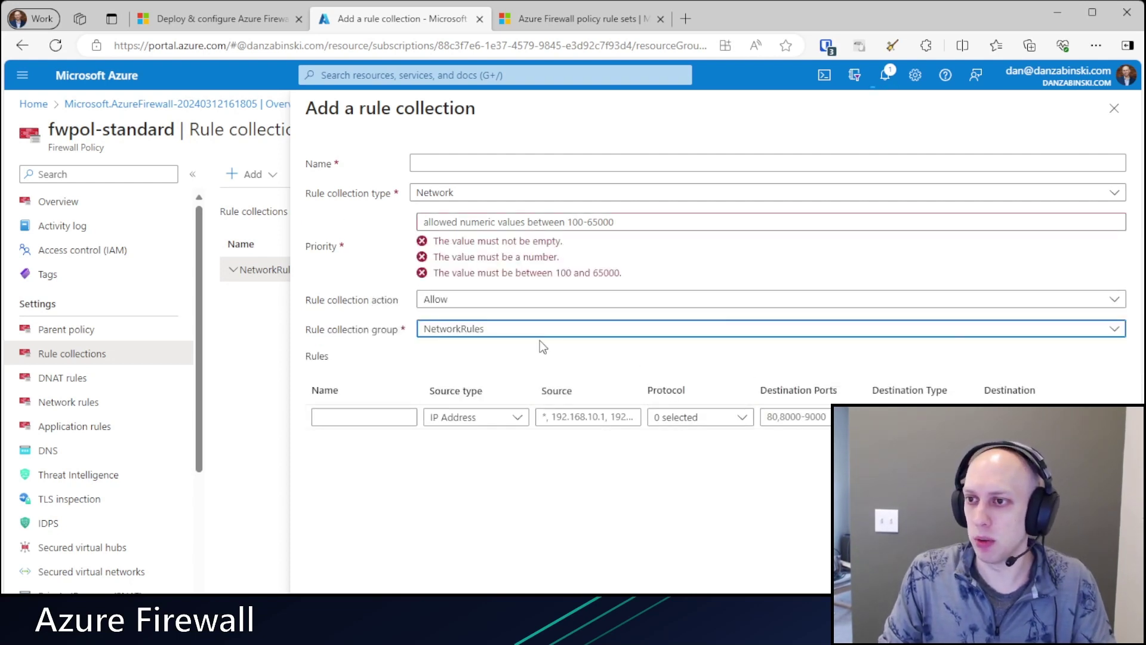
{"action": "left_click", "coordinate": [536, 225]}
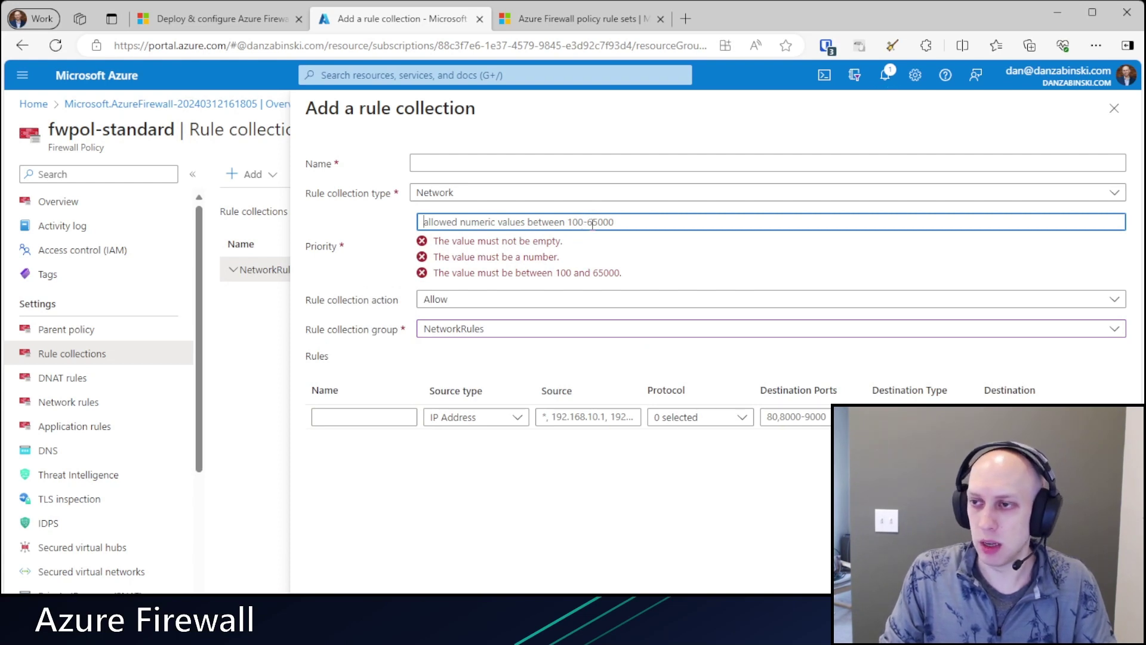
{"action": "type", "text": "1000"}
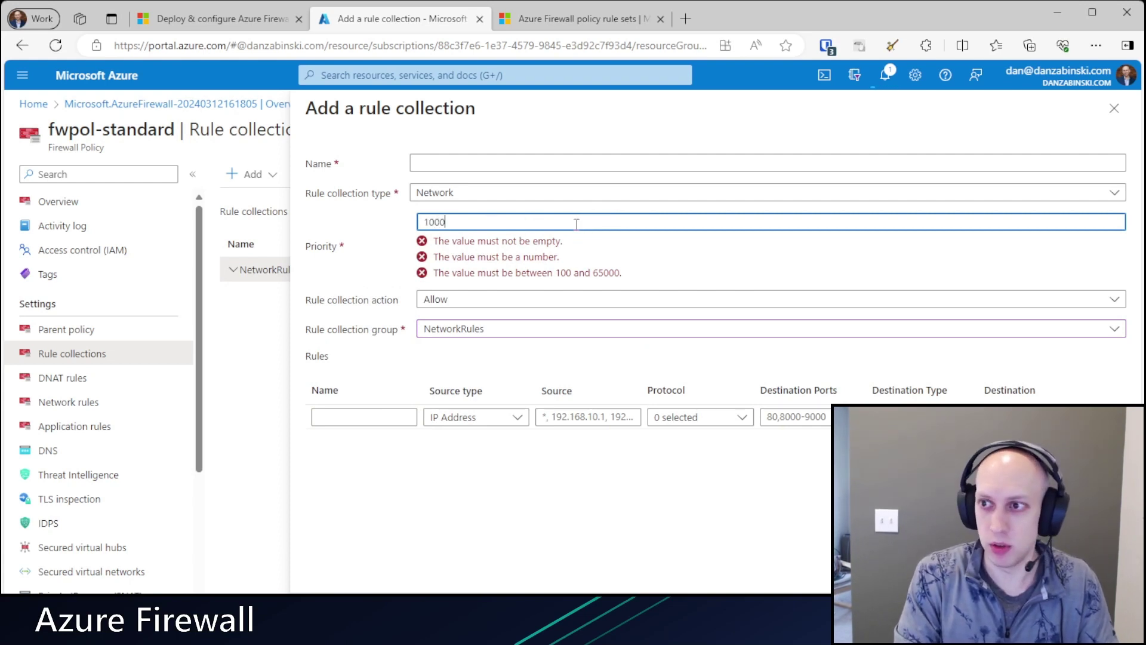
{"action": "left_click", "coordinate": [462, 161]}
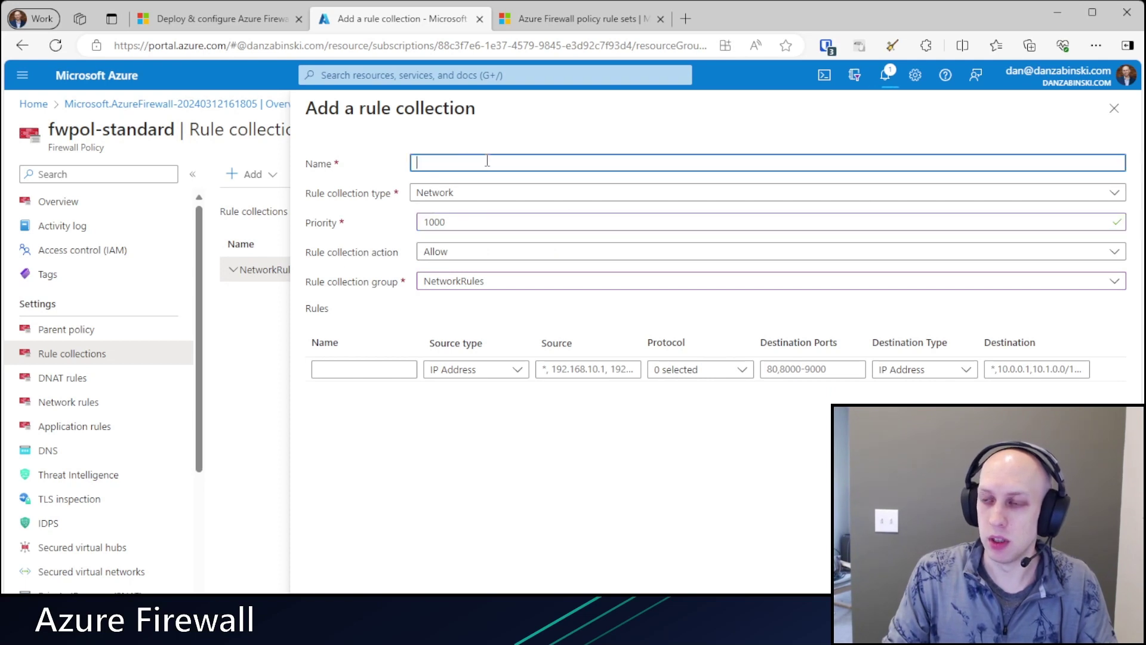
{"action": "left_click", "coordinate": [475, 159]}
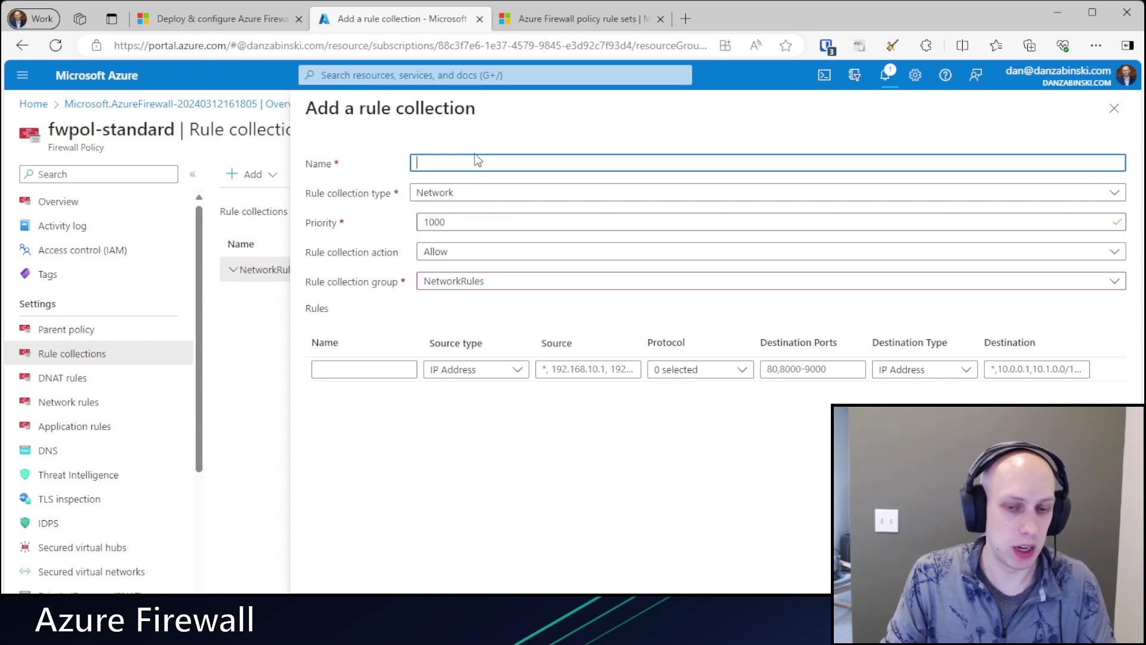
{"action": "left_click", "coordinate": [495, 134]}
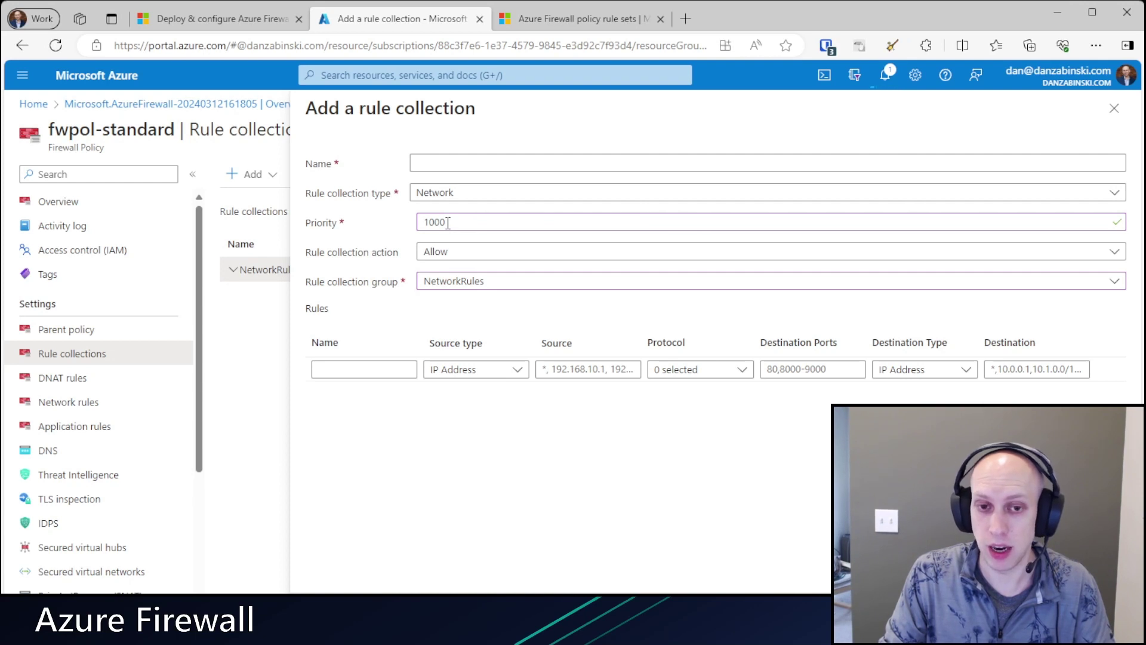
Switch to Paint and sketch a red arrow from the OUT box with an X at the divider, plus another stroke below it
{"action": "left_click", "coordinate": [1060, 15]}
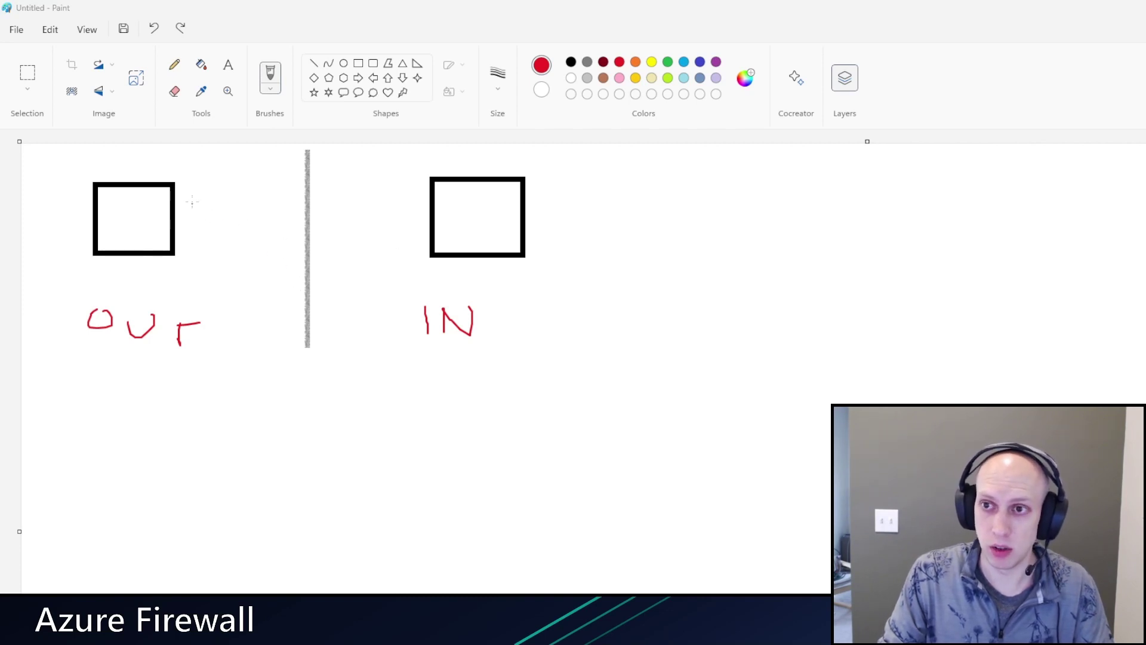
{"action": "mouse_move", "coordinate": [186, 197]}
{"action": "left_mouse_down"}
{"action": "mouse_move", "coordinate": [281, 188]}
{"action": "mouse_move", "coordinate": [270, 206]}
{"action": "mouse_move", "coordinate": [354, 171]}
{"action": "left_mouse_up"}
{"action": "left_click_drag", "start_coordinate": [280, 171], "coordinate": [361, 212]}
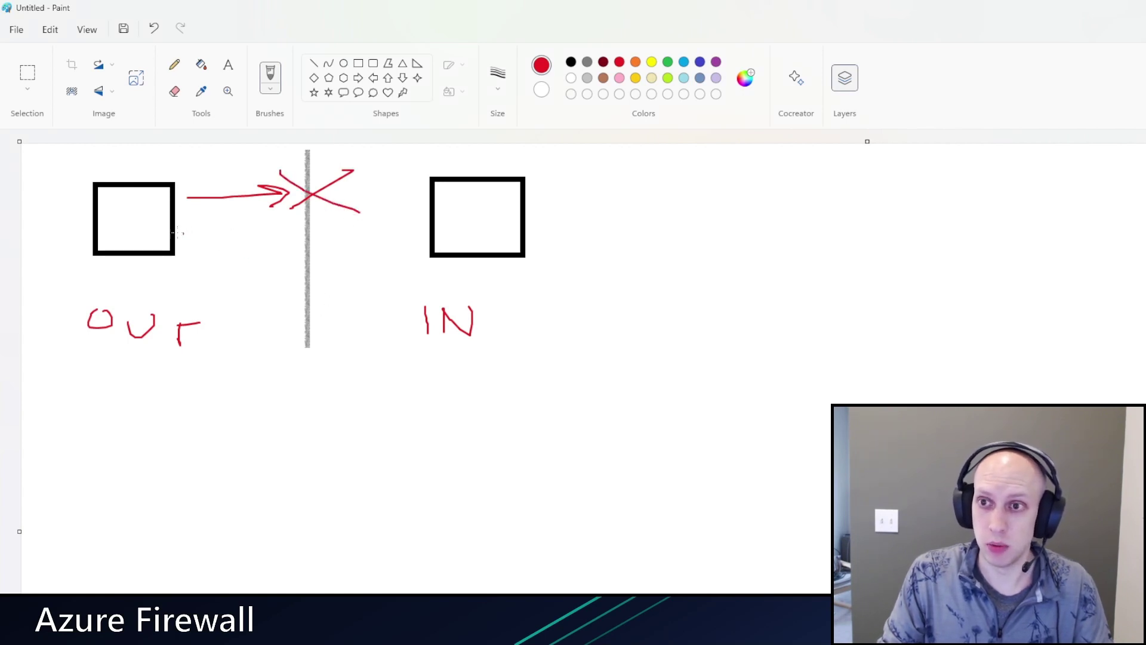
{"action": "mouse_move", "coordinate": [189, 239]}
{"action": "left_mouse_down"}
{"action": "mouse_move", "coordinate": [398, 234]}
{"action": "mouse_move", "coordinate": [362, 254]}
{"action": "left_mouse_up"}
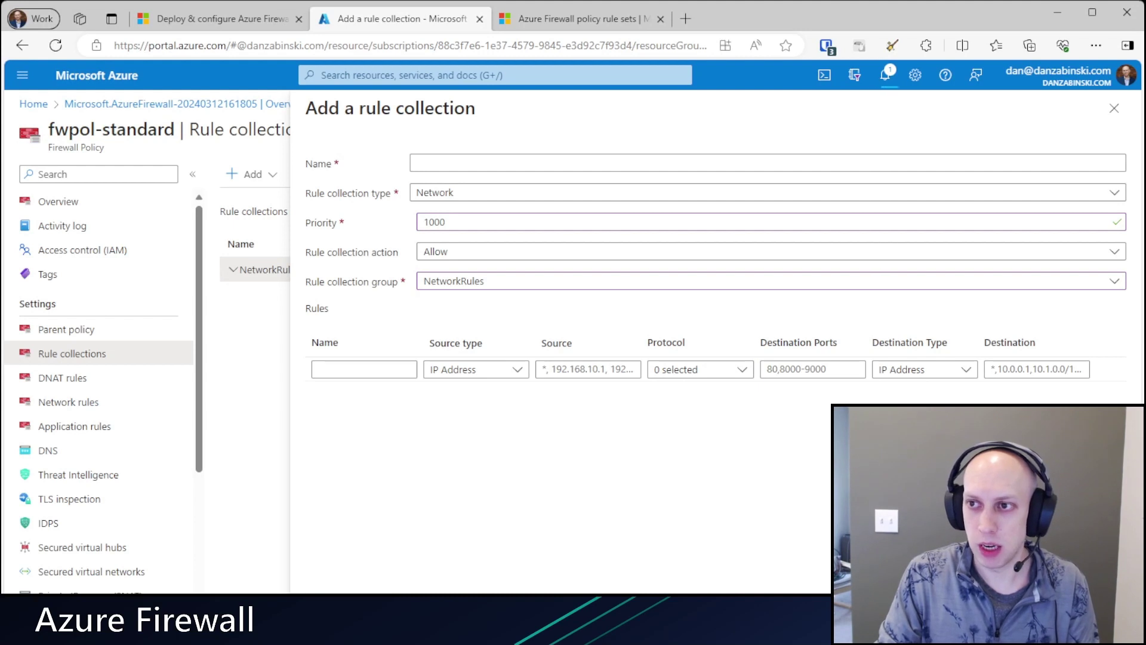
Name the network rule collection AllowWebTraffic, try to add it to the NetworkRules group, and check the notifications
{"action": "left_click", "coordinate": [466, 222]}
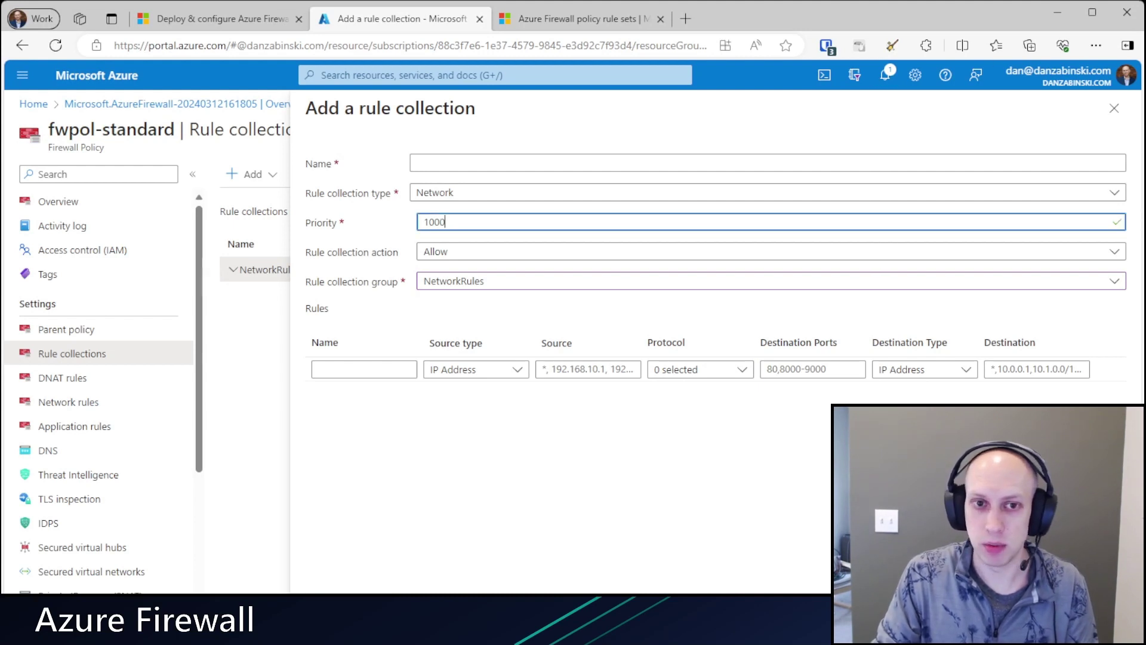
{"action": "left_click", "coordinate": [605, 168]}
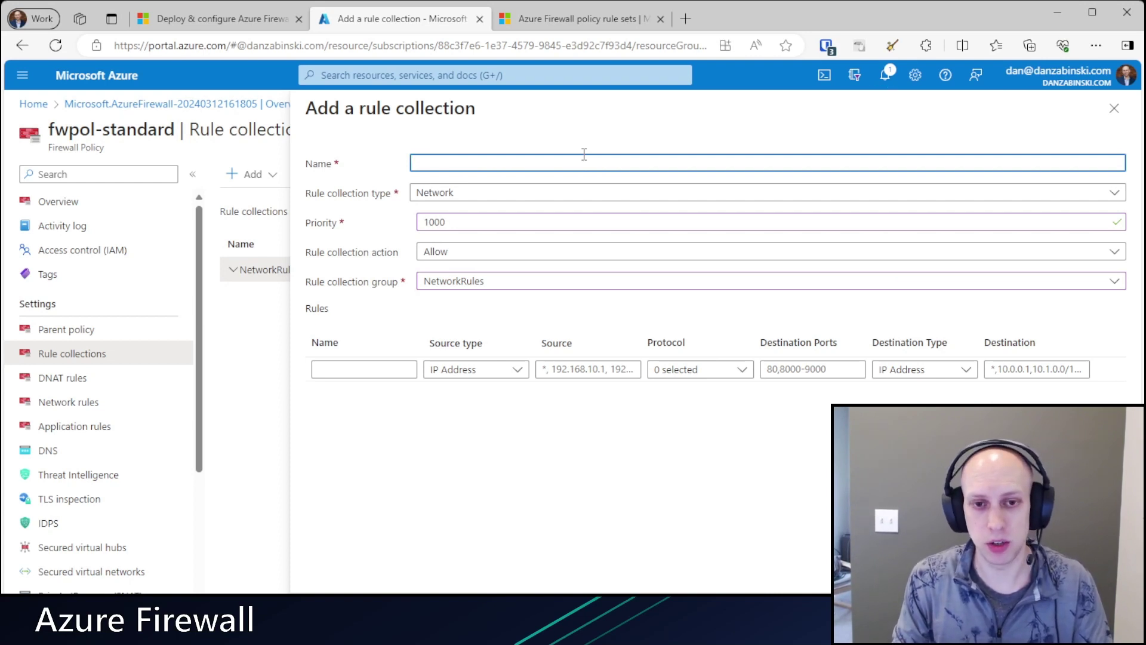
{"action": "type", "text": "Allow"}
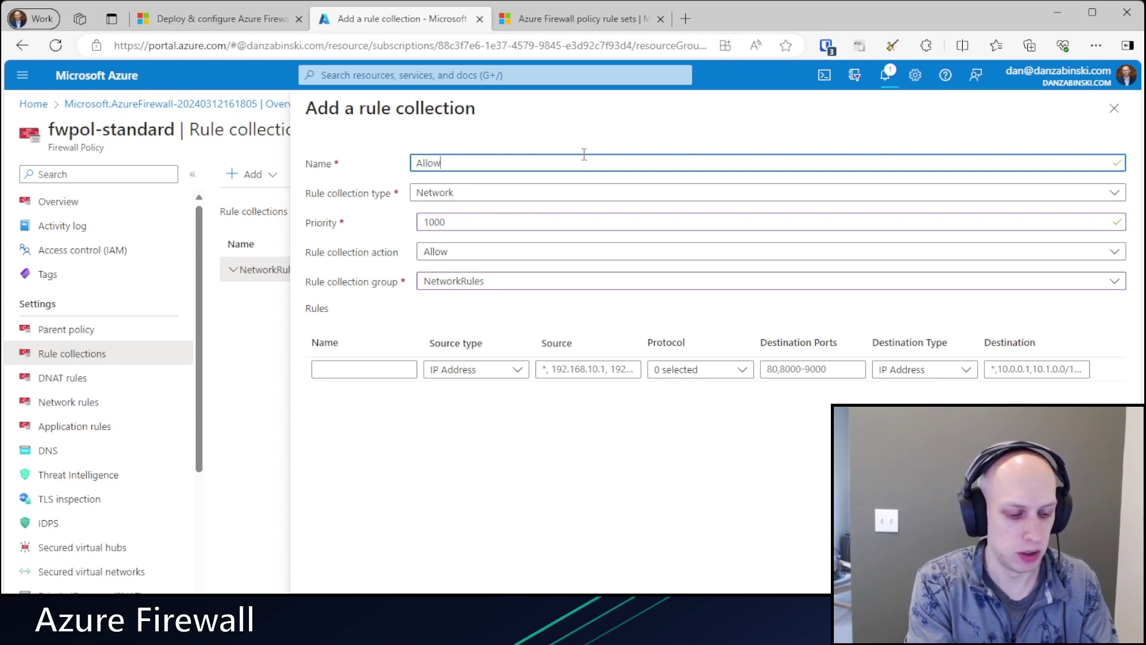
{"action": "type", "text": "WebTraffic"}
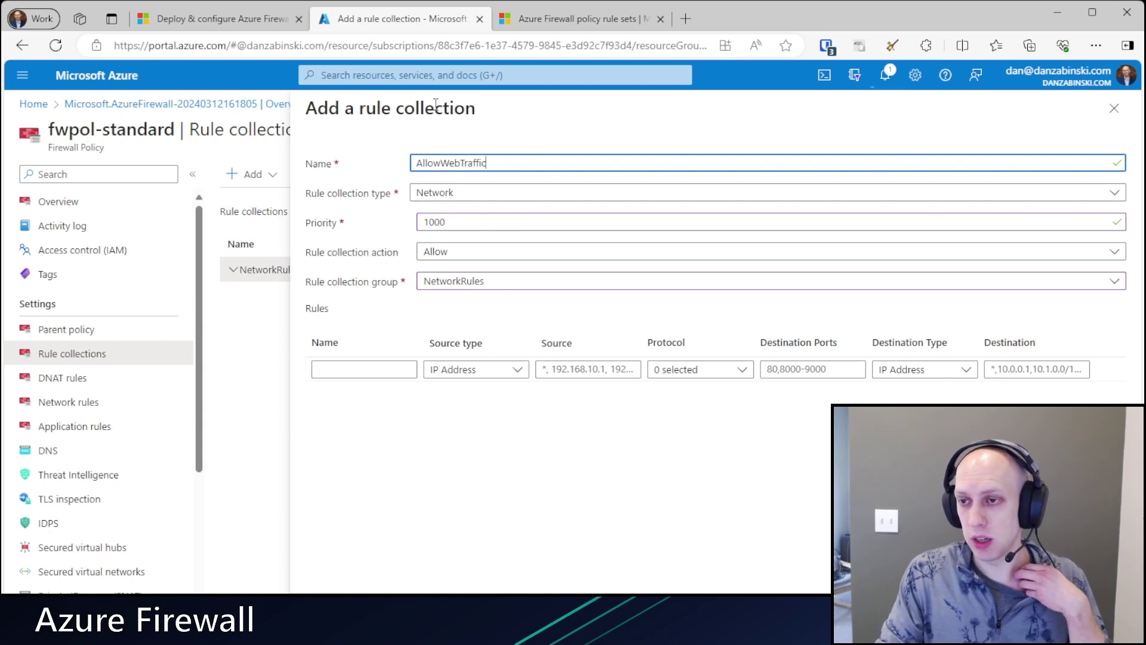
{"action": "left_click", "coordinate": [326, 621]}
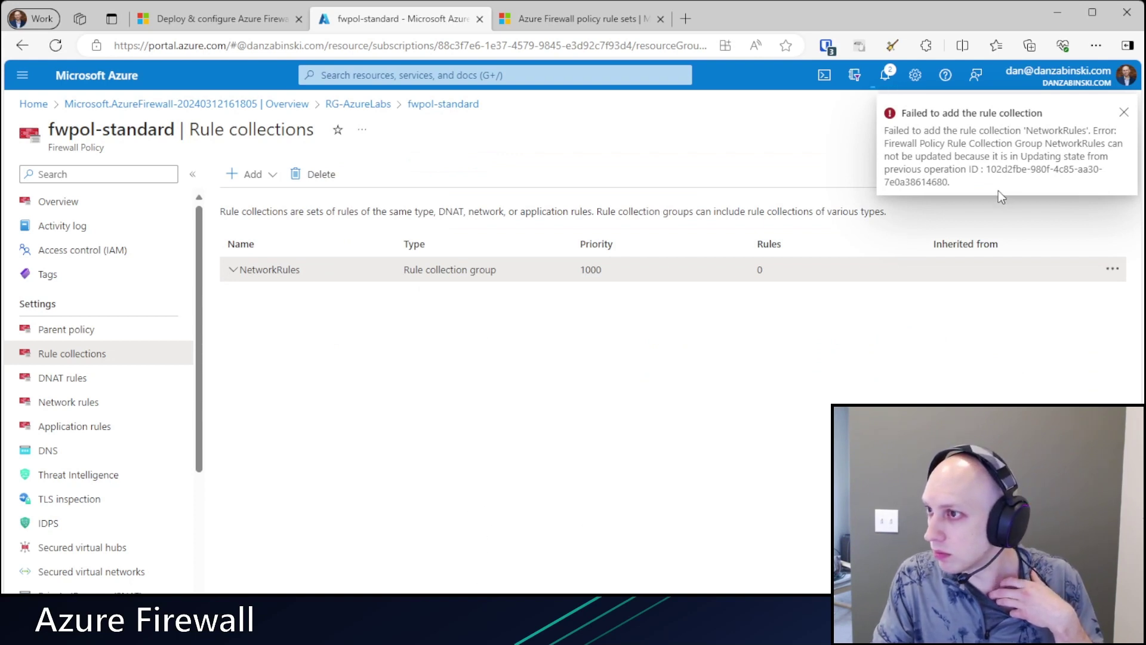
{"action": "left_click", "coordinate": [887, 76]}
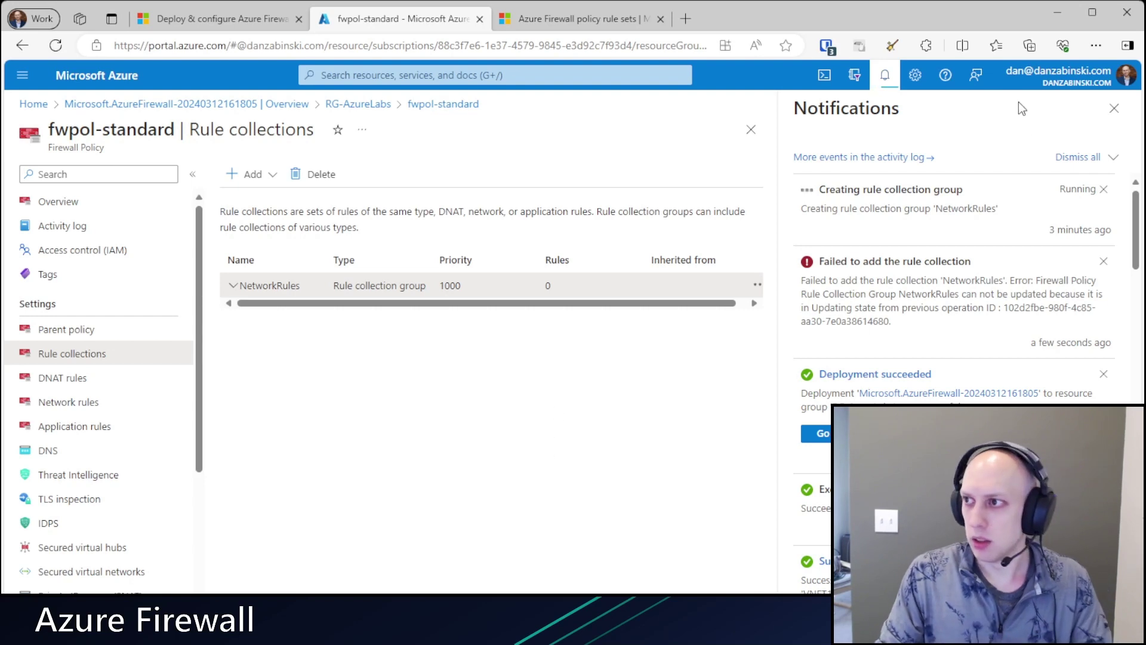
Switch to Paint and undo the red arrows and the X drawn between the OUT and IN boxes
{"action": "left_click", "coordinate": [1056, 13]}
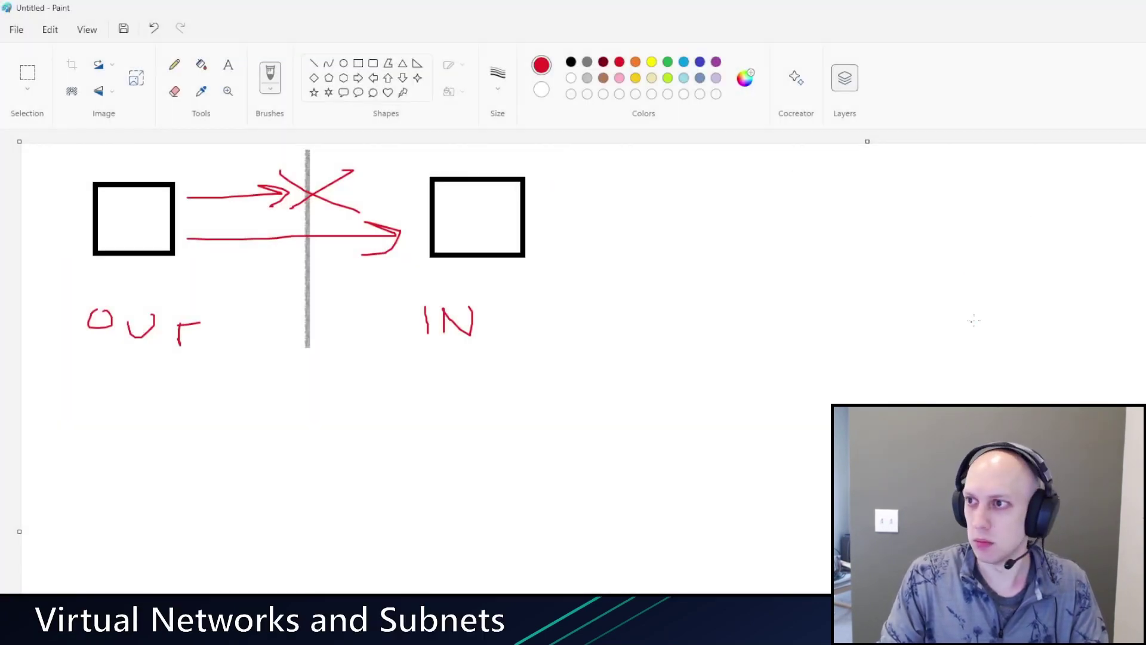
{"action": "key", "text": "ctrl+z"}
{"action": "key", "text": "ctrl+z"}
{"action": "key", "text": "ctrl+z"}
{"action": "key", "text": "ctrl+z"}
{"action": "key", "text": "ctrl+z"}
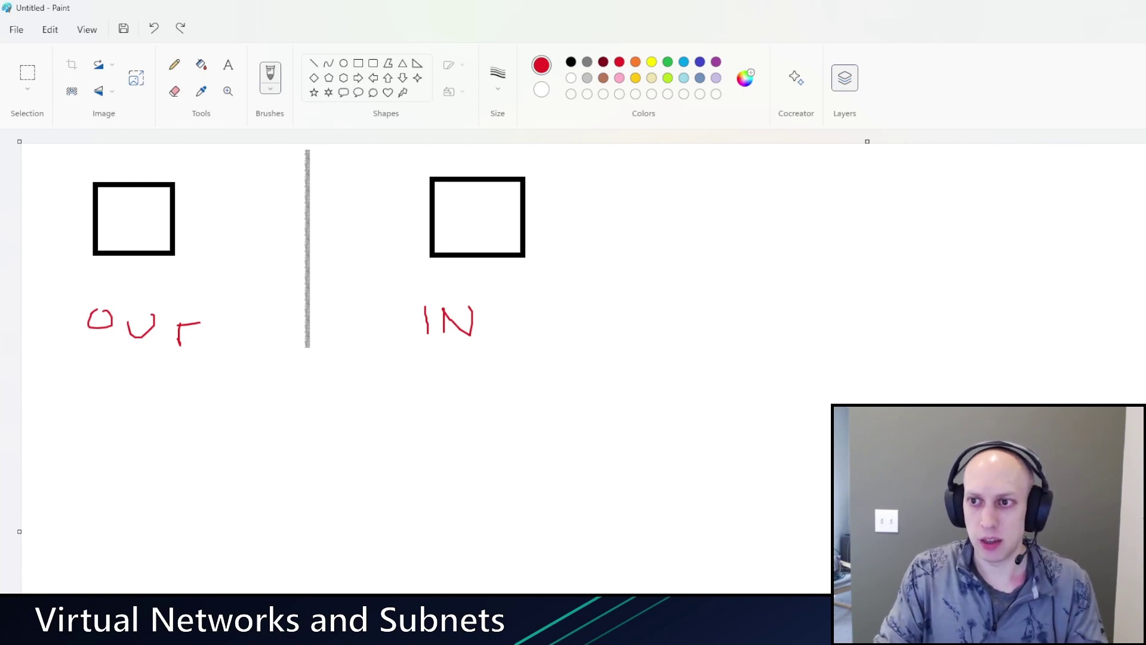
Draw a red arrow from the OUT box to the IN box, annotated with 10 inside IN, a star beside OUT and marks above the arrow
{"action": "left_click", "coordinate": [979, 225]}
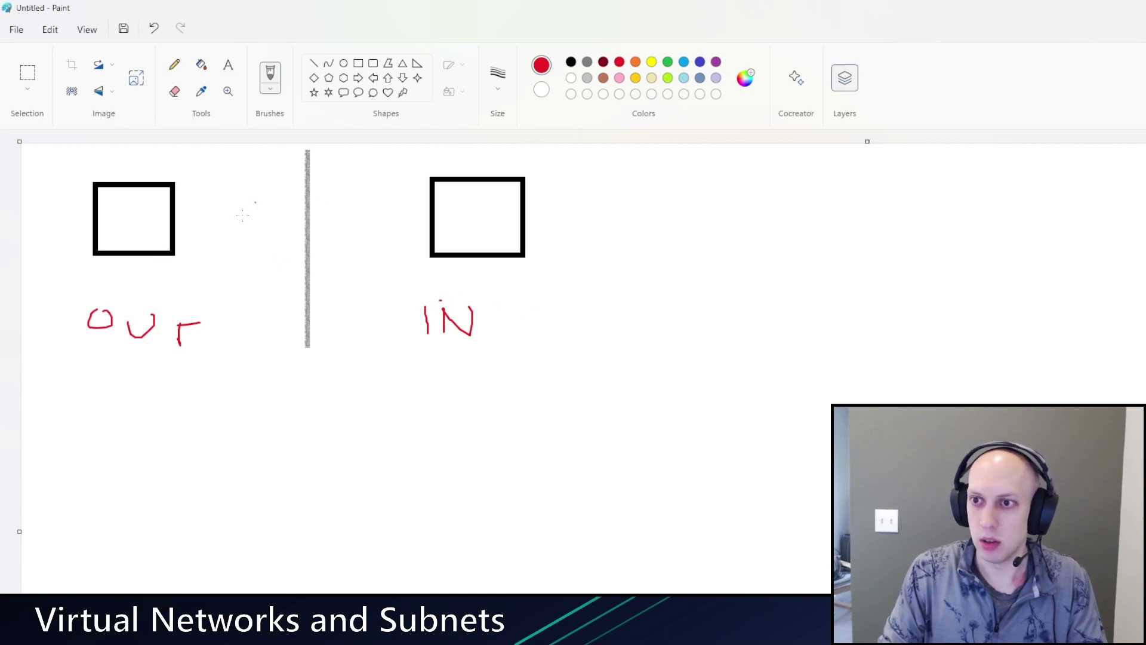
{"action": "mouse_move", "coordinate": [217, 196]}
{"action": "left_mouse_down"}
{"action": "mouse_move", "coordinate": [403, 194]}
{"action": "mouse_move", "coordinate": [380, 212]}
{"action": "left_mouse_up"}
{"action": "left_click_drag", "start_coordinate": [444, 188], "coordinate": [444, 200]}
{"action": "left_click_drag", "start_coordinate": [461, 185], "coordinate": [461, 185]}
{"action": "mouse_move", "coordinate": [189, 188]}
{"action": "left_mouse_down"}
{"action": "mouse_move", "coordinate": [177, 192]}
{"action": "mouse_move", "coordinate": [196, 181]}
{"action": "mouse_move", "coordinate": [184, 177]}
{"action": "left_mouse_up"}
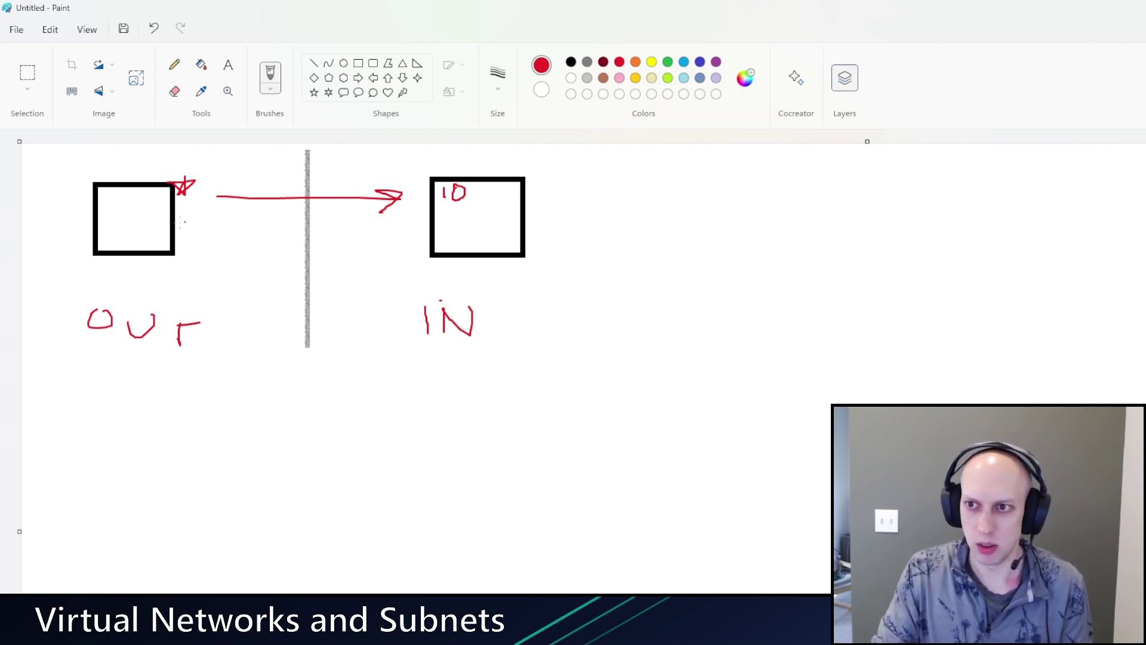
{"action": "left_click_drag", "start_coordinate": [278, 170], "coordinate": [286, 180]}
{"action": "mouse_move", "coordinate": [282, 169]}
{"action": "left_mouse_down"}
{"action": "mouse_move", "coordinate": [282, 185]}
{"action": "mouse_move", "coordinate": [298, 179]}
{"action": "left_mouse_up"}
{"action": "left_click_drag", "start_coordinate": [310, 166], "coordinate": [315, 190]}
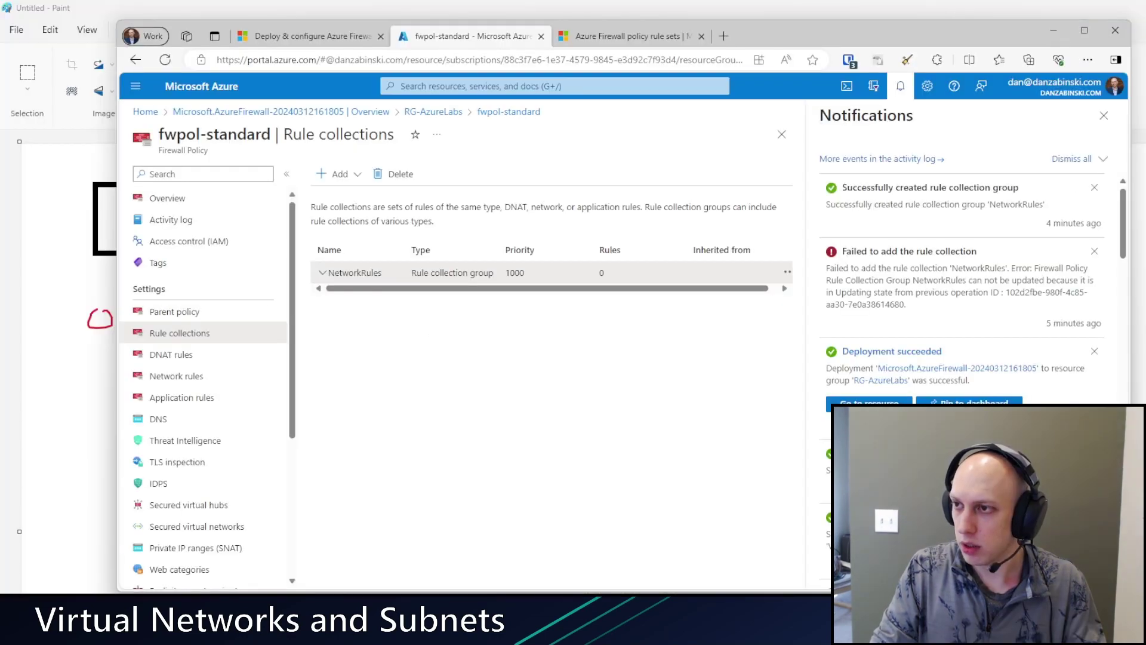
Switch back to the Azure portal and start a new rule collection named AllowWebTraffic in the firewall policy
{"action": "left_click", "coordinate": [352, 176]}
{"action": "left_click", "coordinate": [346, 218]}
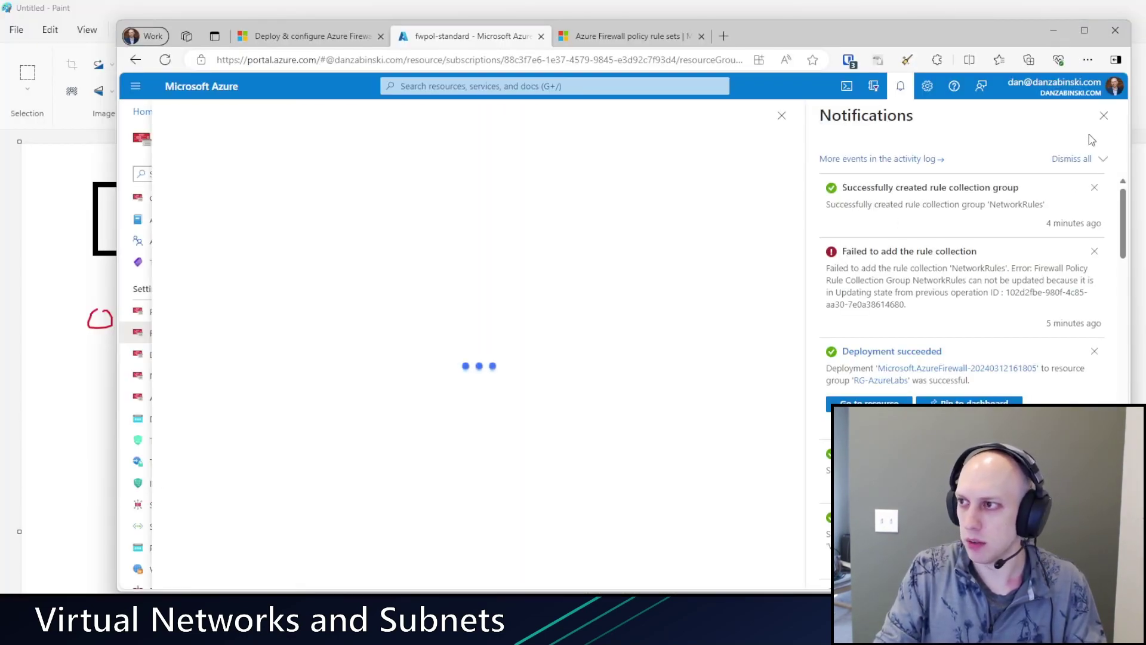
{"action": "left_click", "coordinate": [540, 164]}
{"action": "type", "text": "Allow"}
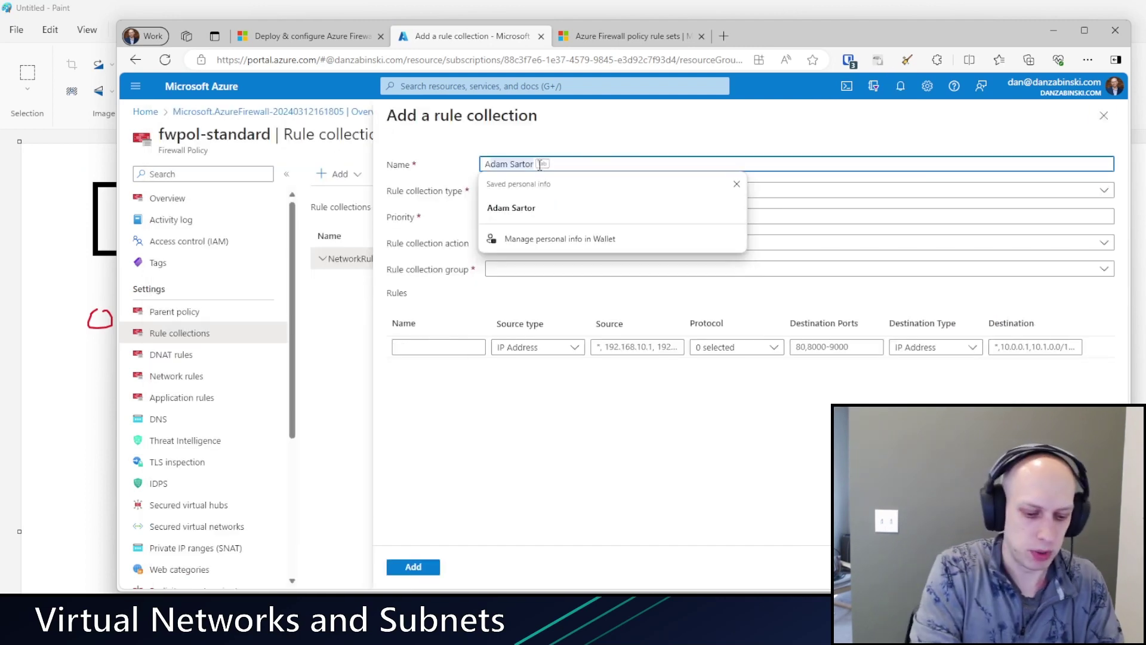
{"action": "type", "text": "WebTraffic"}
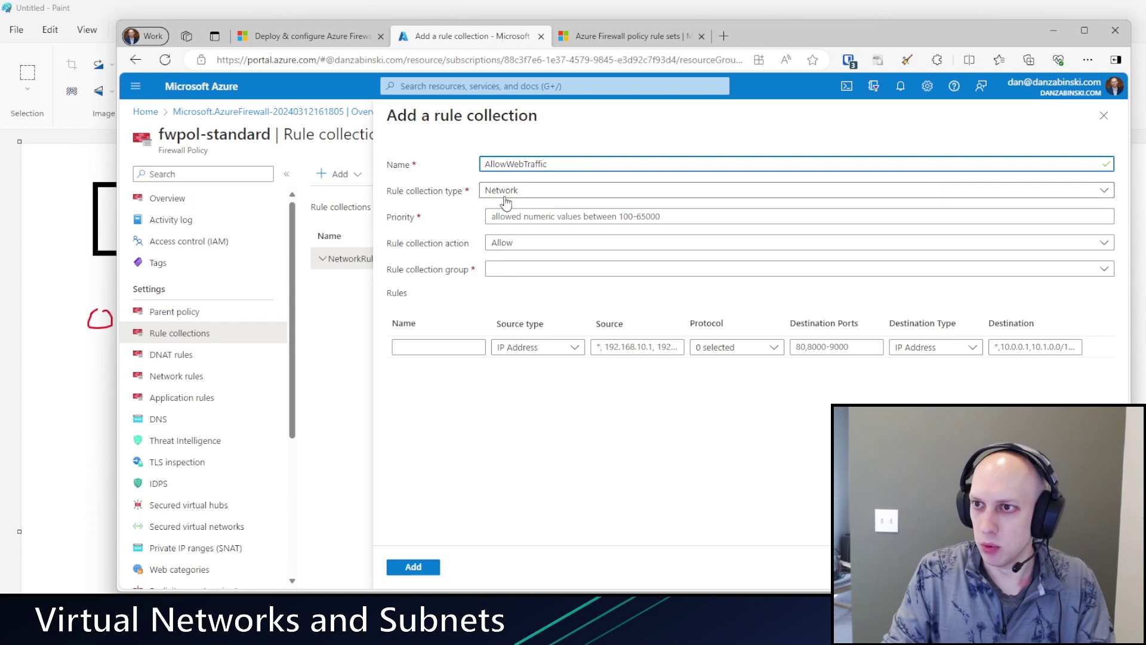
Set the rule collection's priority to 1000 and assign it to the NetworkRules group
{"action": "left_click", "coordinate": [526, 217]}
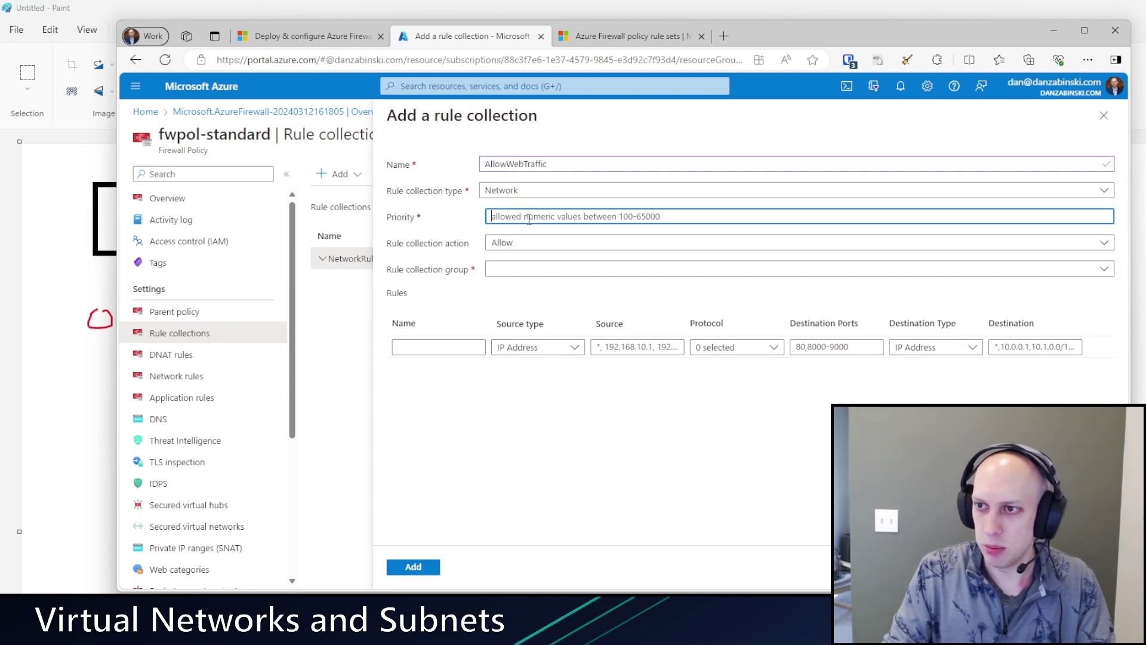
{"action": "type", "text": "1000"}
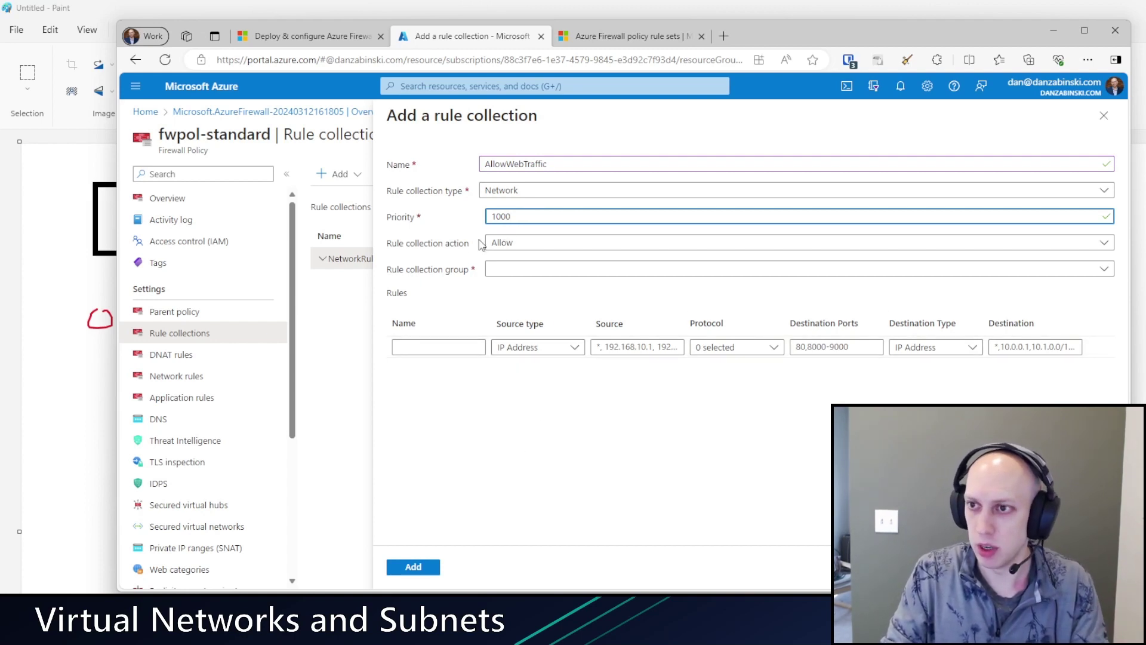
{"action": "left_click", "coordinate": [522, 270]}
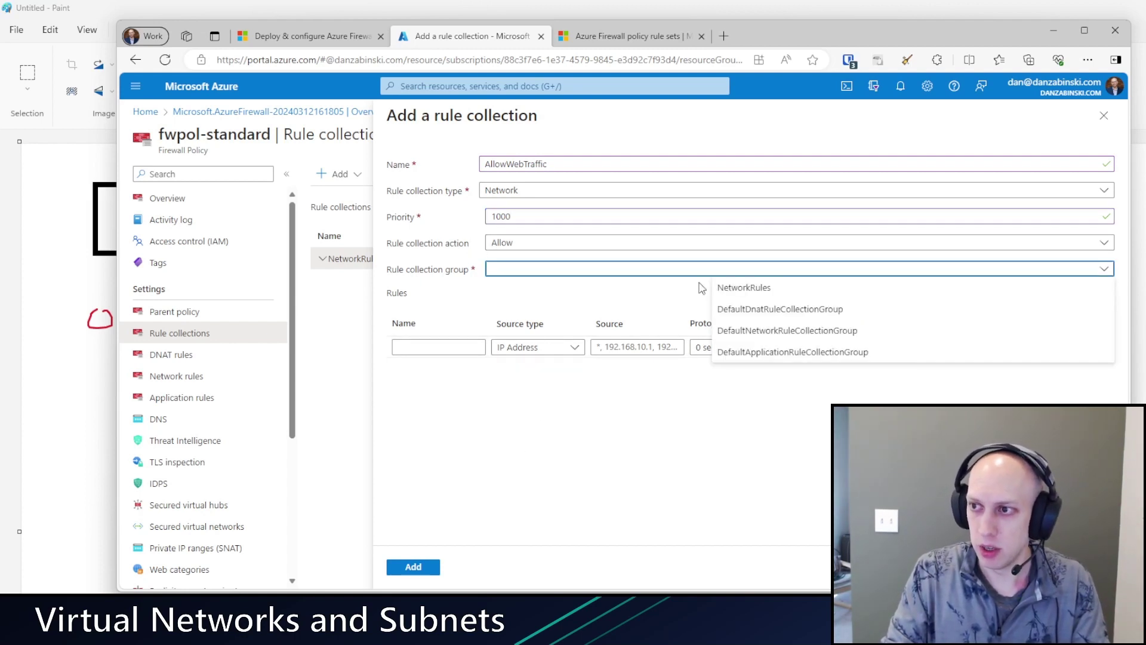
{"action": "left_click", "coordinate": [775, 292]}
Name the first rule AllowtoServer and set its IP address source to * for any source
{"action": "left_click", "coordinate": [451, 346]}
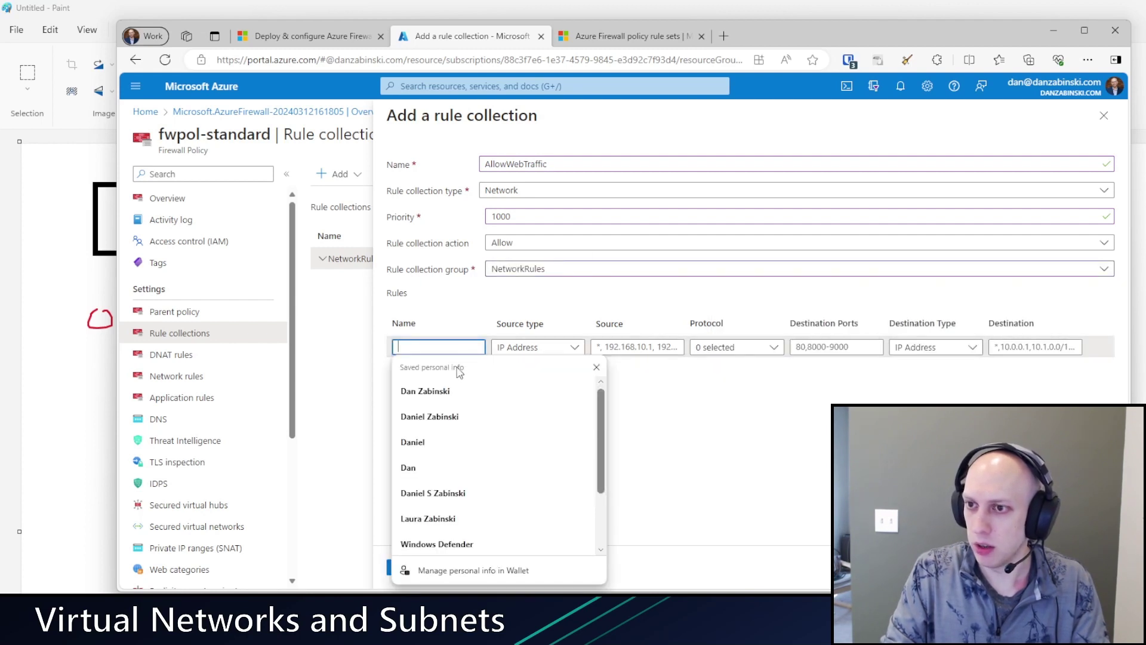
{"action": "left_click", "coordinate": [517, 313]}
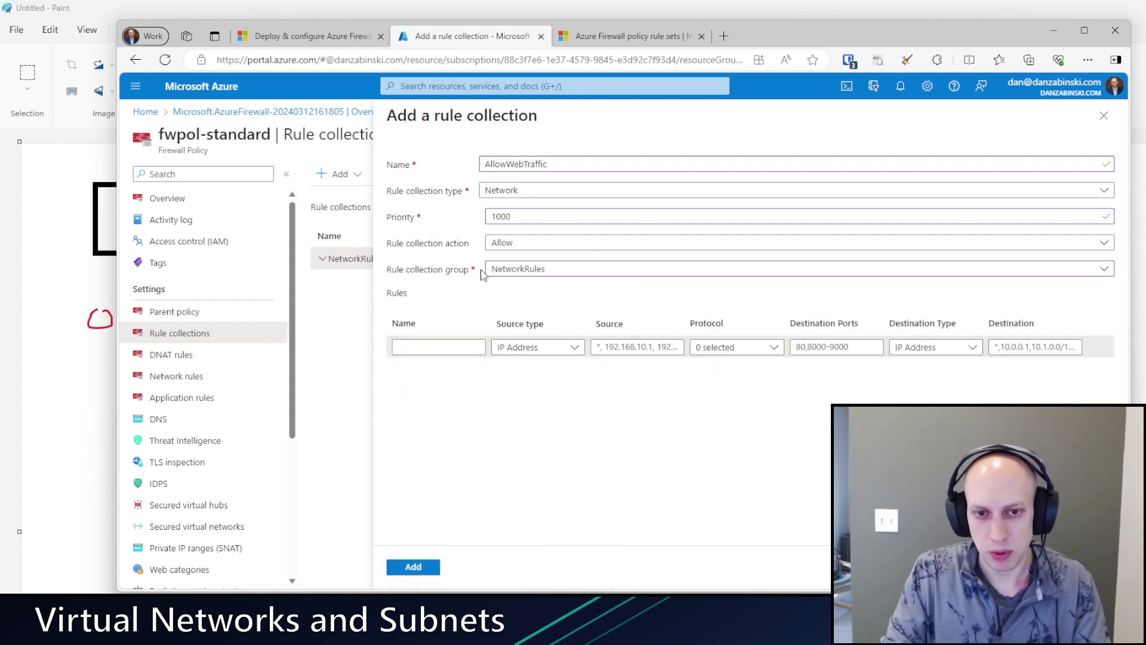
{"action": "left_click", "coordinate": [426, 350]}
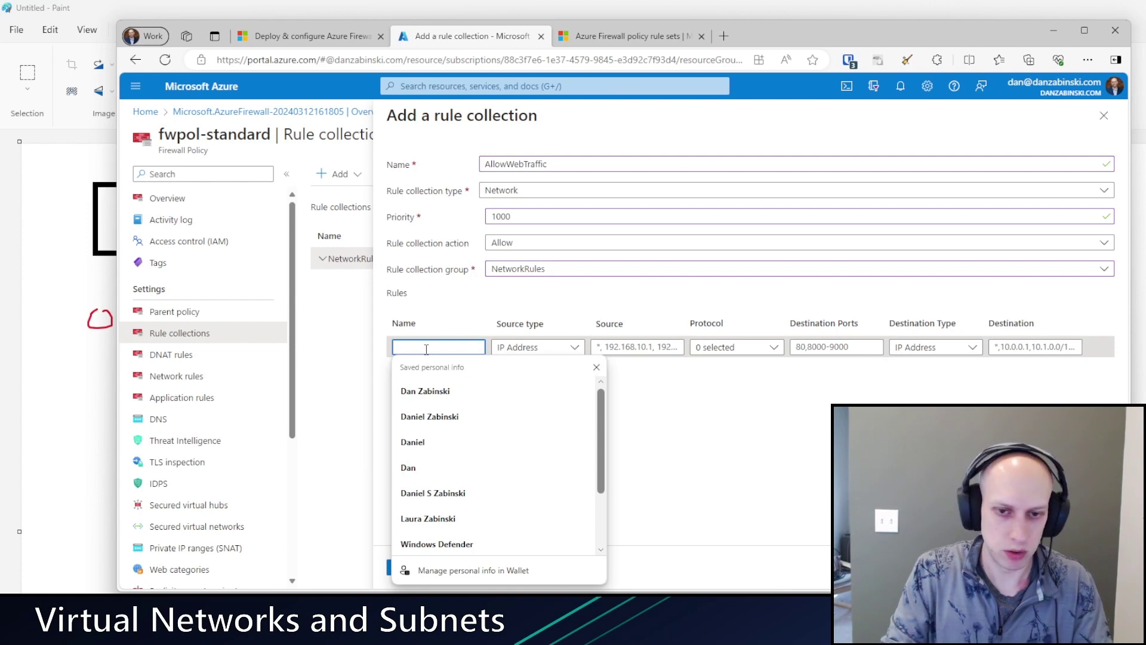
{"action": "type", "text": "A"}
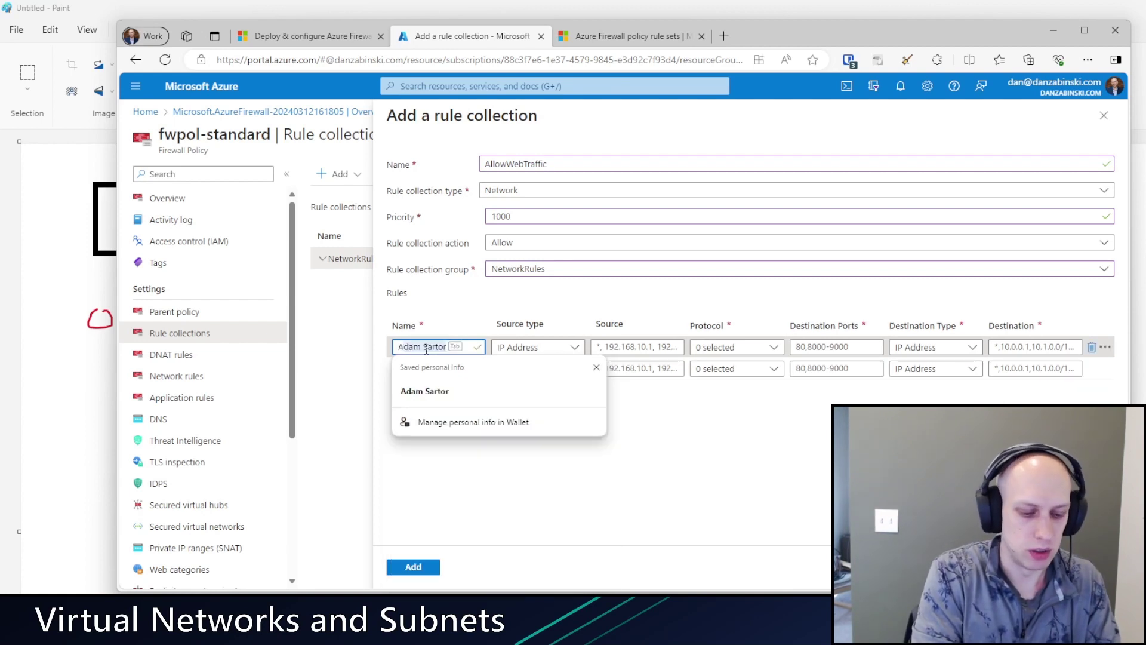
{"action": "type", "text": "llowto"}
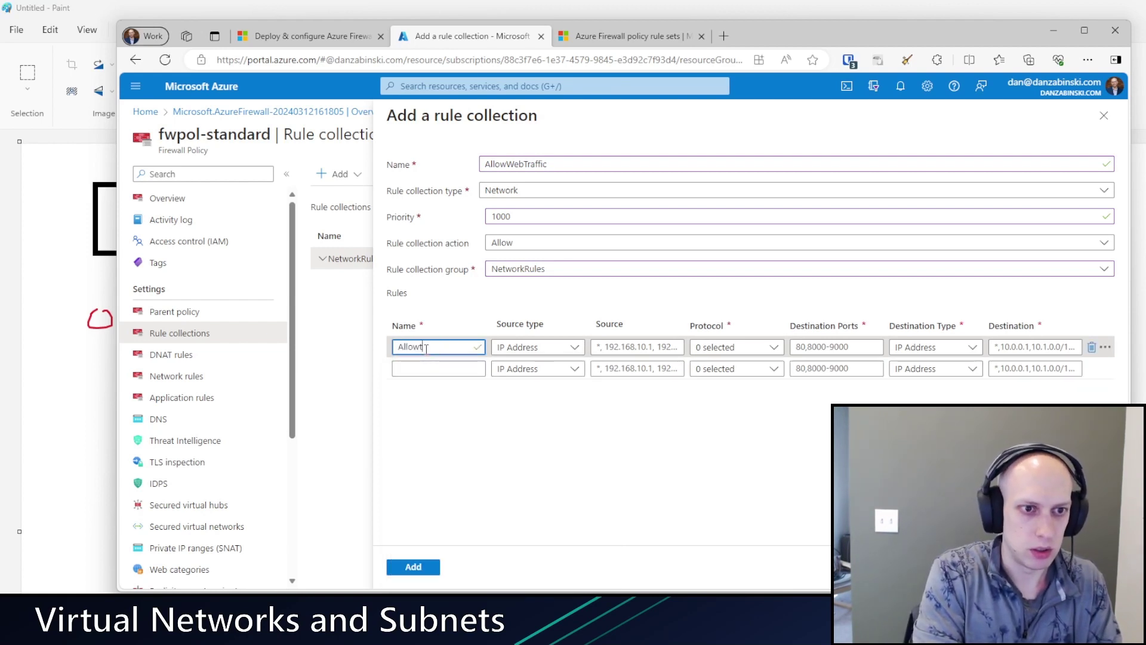
{"action": "type", "text": "Server"}
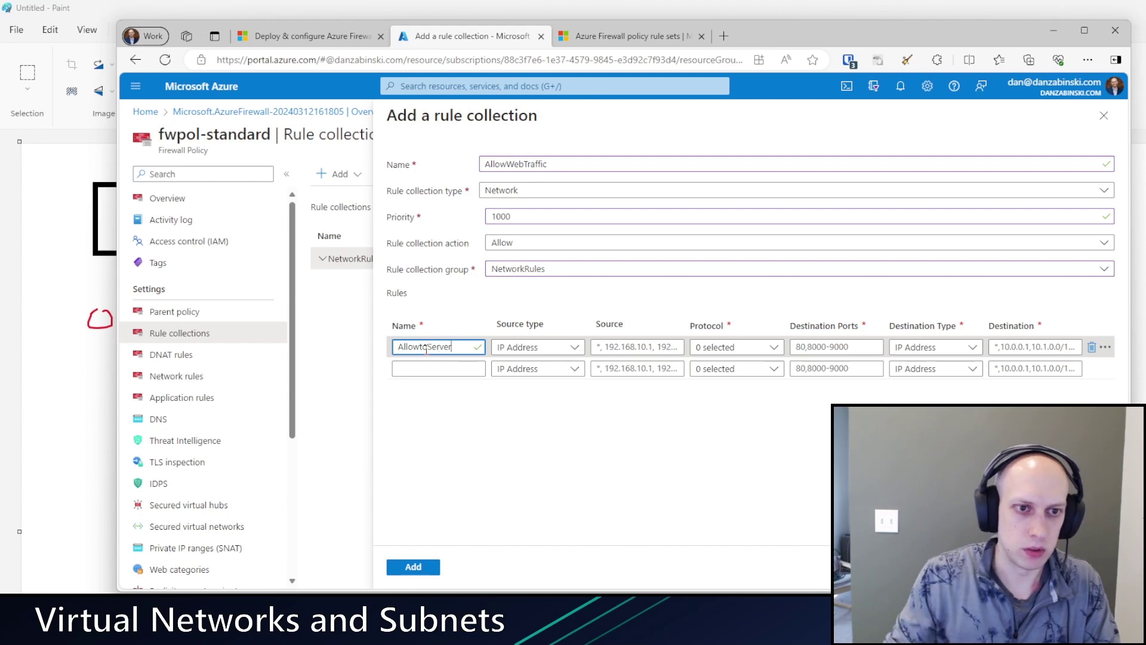
{"action": "left_click", "coordinate": [538, 348]}
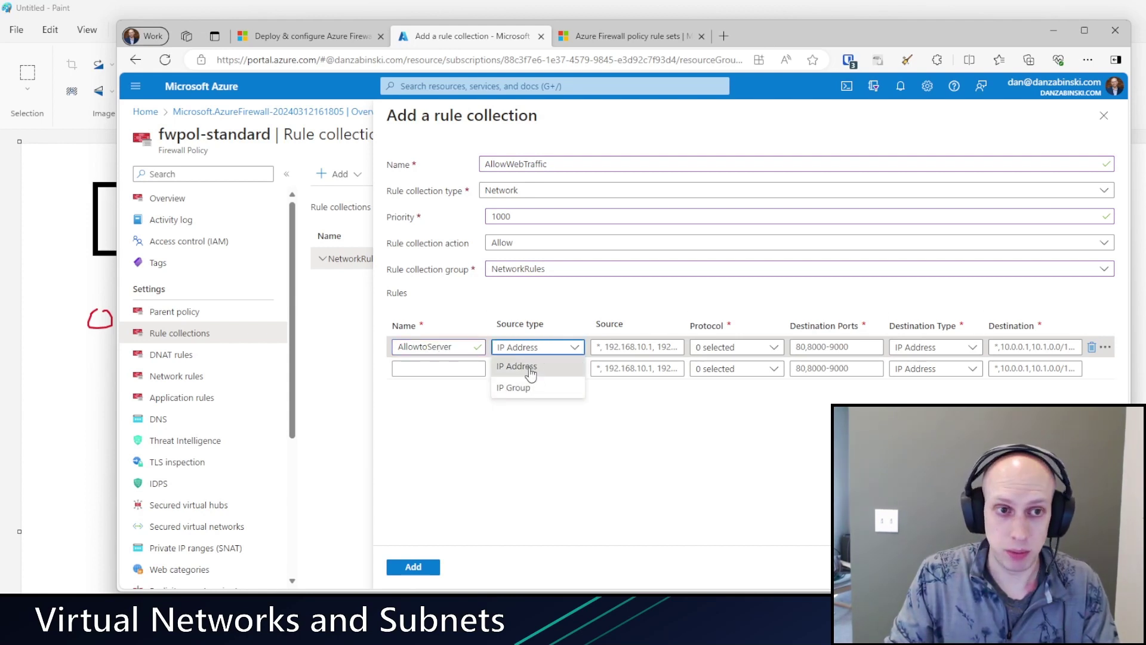
{"action": "left_click", "coordinate": [636, 347]}
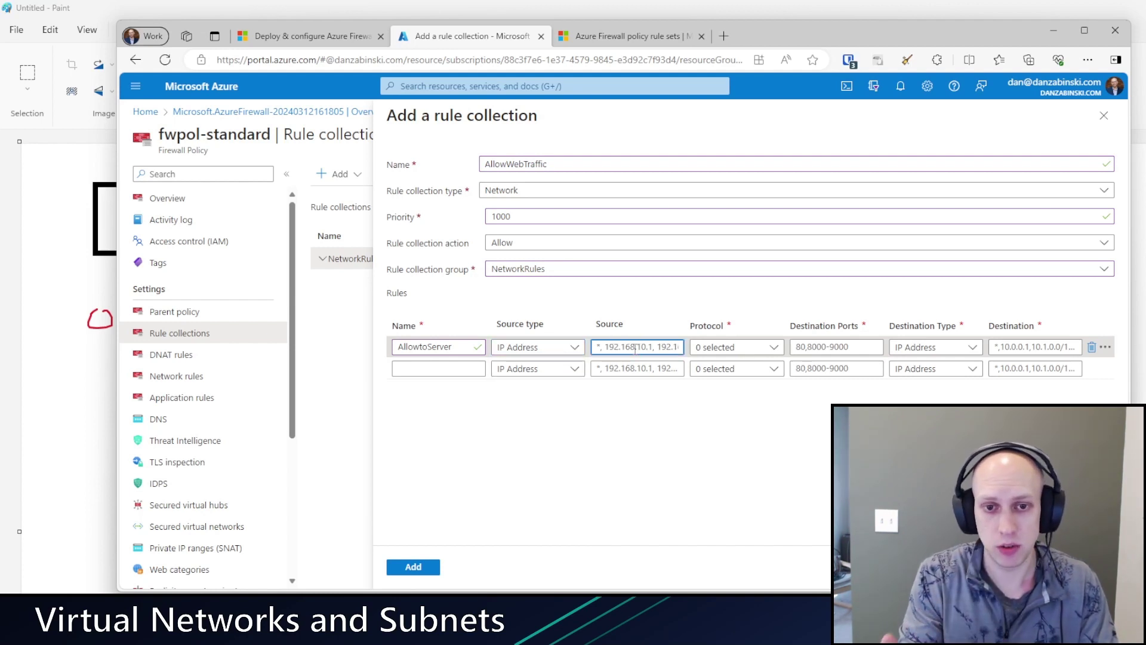
{"action": "key", "text": "ctrl+a"}
{"action": "type", "text": "*"}
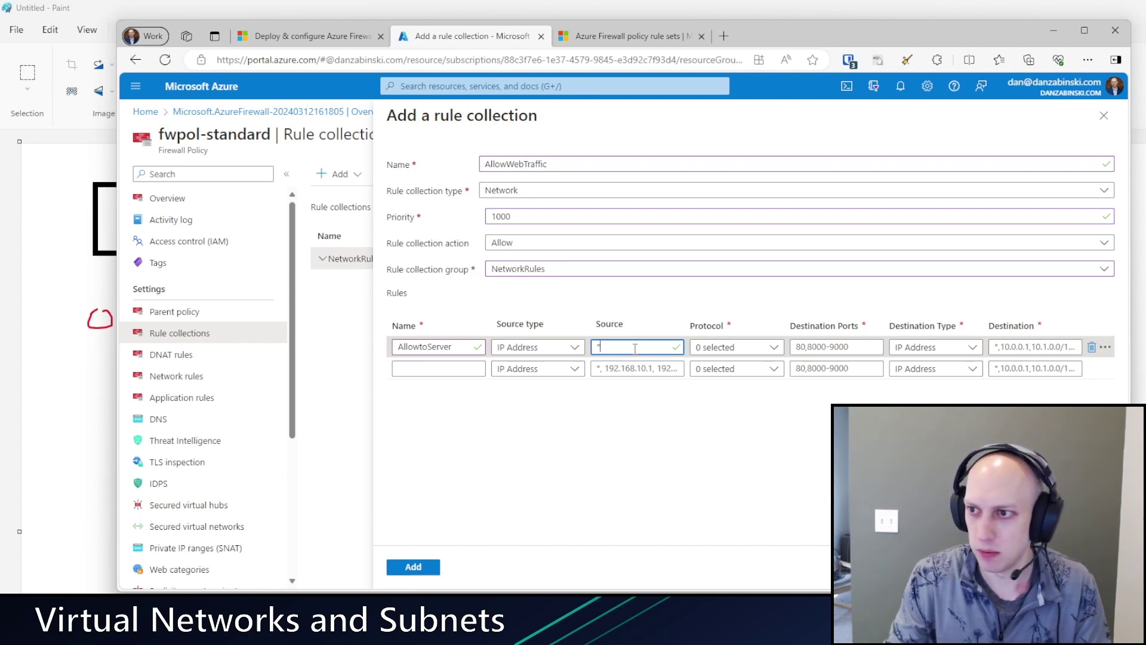
Set the AllowtoServer rule's protocol to TCP and its destination port to 443
{"action": "left_click", "coordinate": [732, 350]}
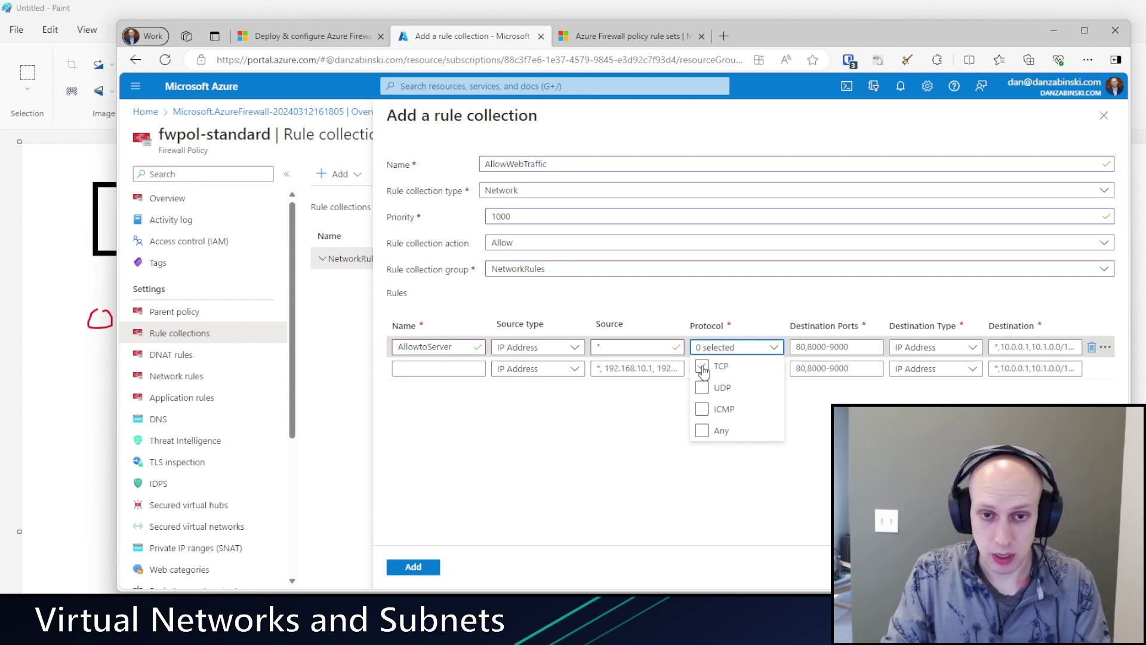
{"action": "left_click", "coordinate": [703, 368]}
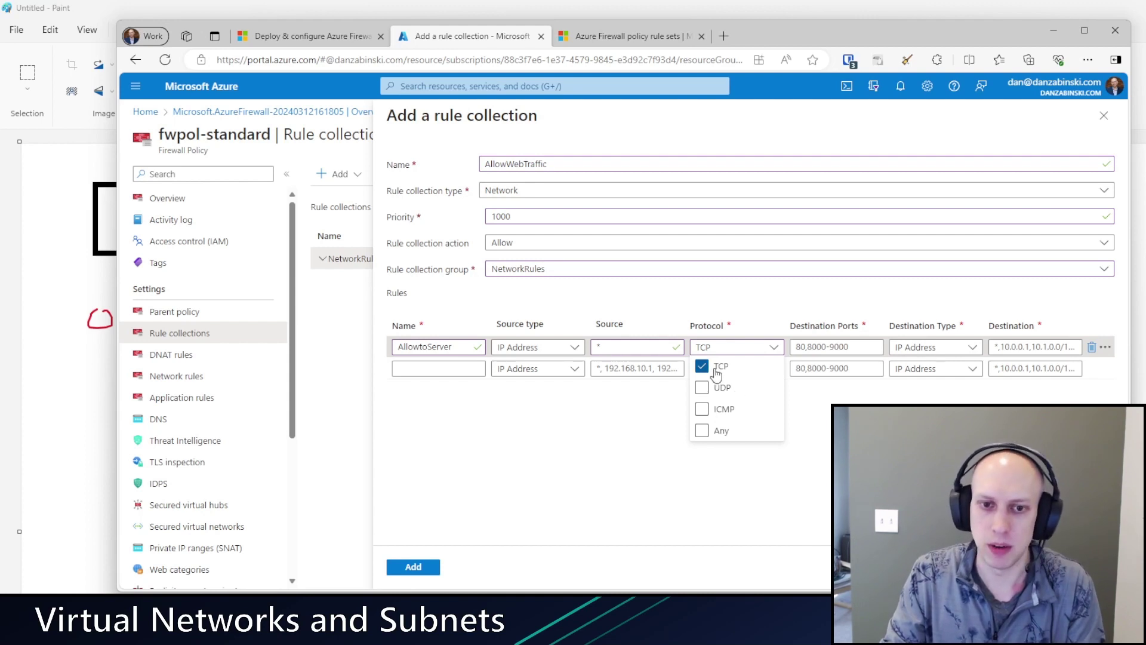
{"action": "left_click", "coordinate": [840, 348]}
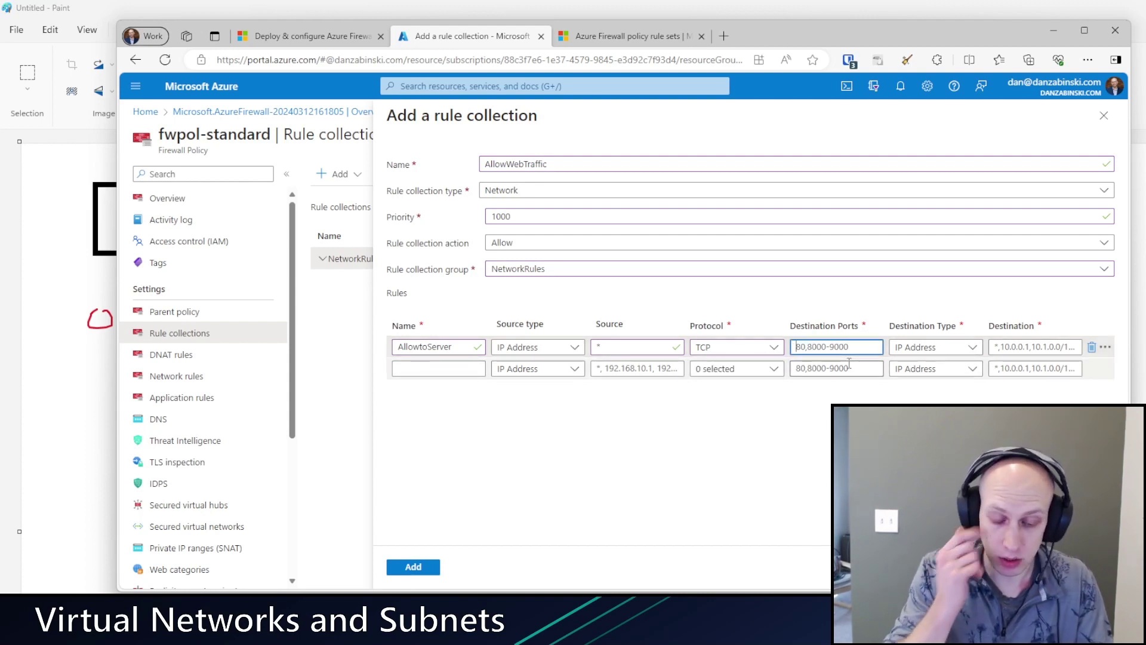
{"action": "type", "text": "443"}
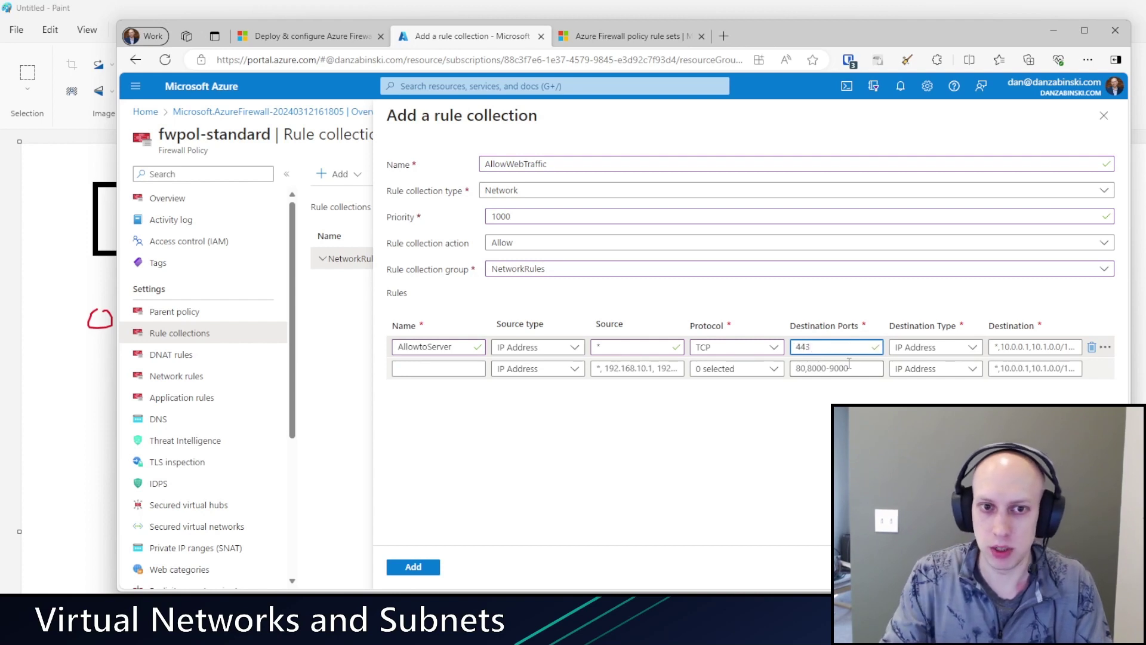
Set the AllowtoServer rule's destination type to IP Address and its destination to 10.0.0.30
{"action": "left_click", "coordinate": [951, 353]}
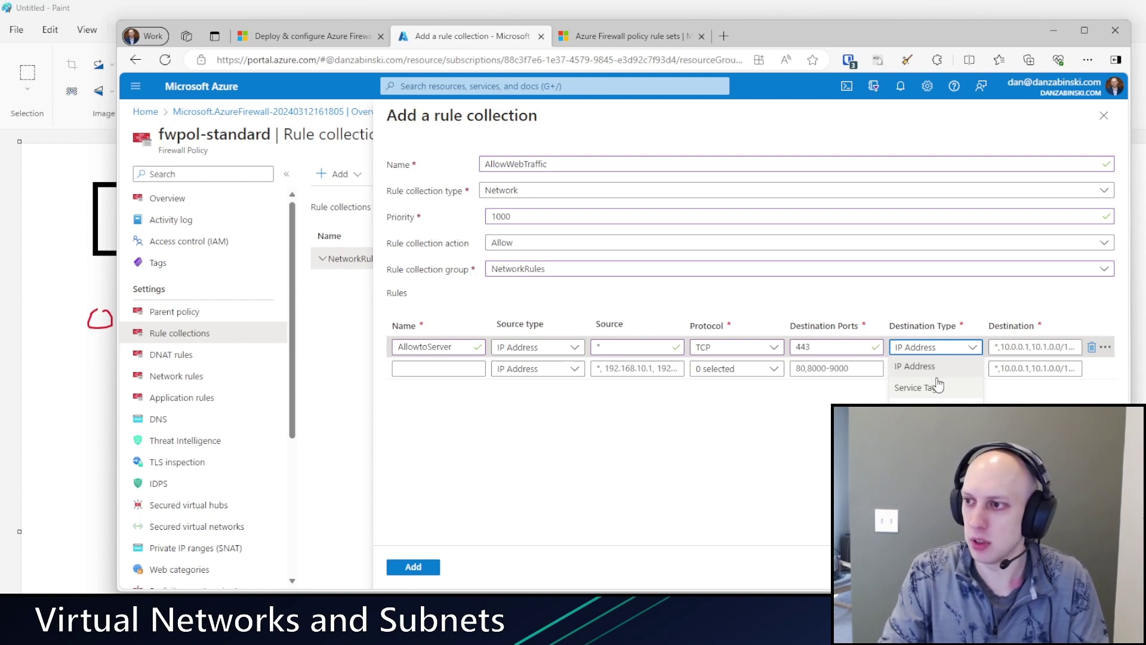
{"action": "left_click", "coordinate": [932, 367]}
{"action": "left_click", "coordinate": [1022, 353]}
{"action": "key", "text": "ctrl+a"}
{"action": "key", "text": "BackSpace"}
{"action": "type", "text": "10.0.0.30"}
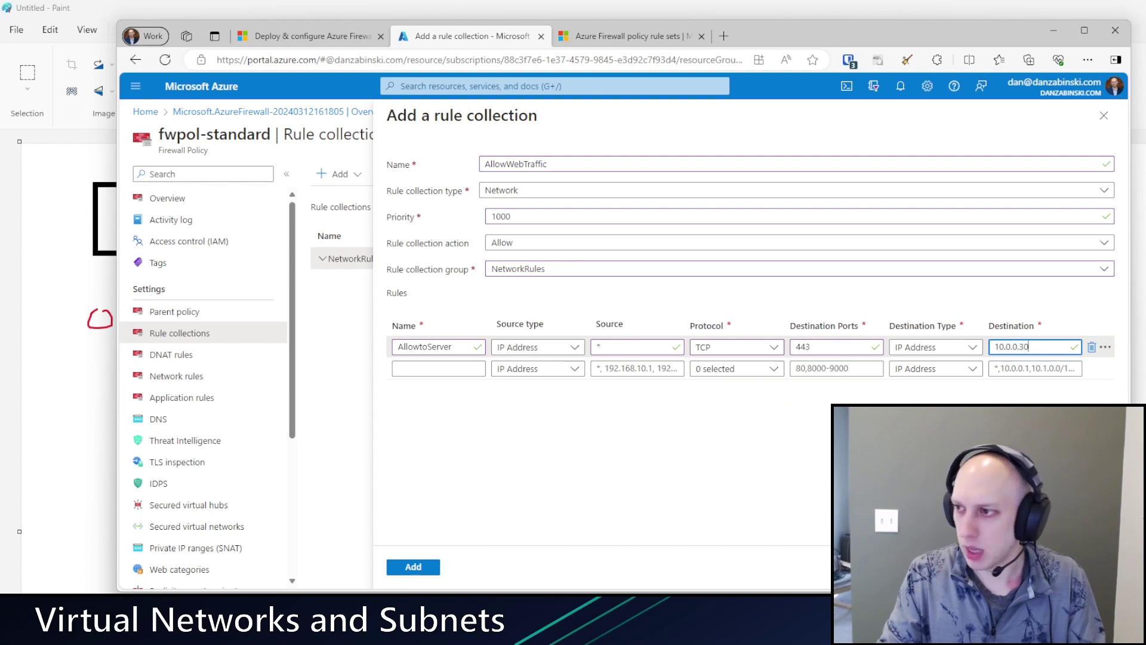
{"action": "left_click", "coordinate": [895, 406]}
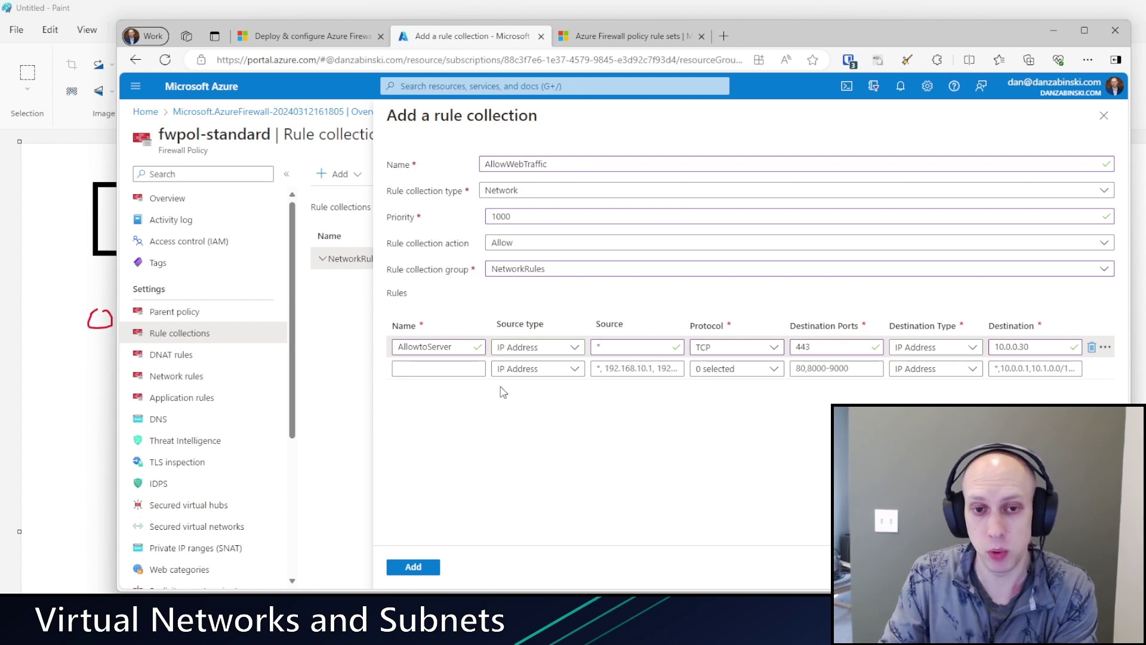
Add a second rule named AllowtoServer2 with source *, protocol TCP and destination port 443
{"action": "left_click", "coordinate": [457, 369]}
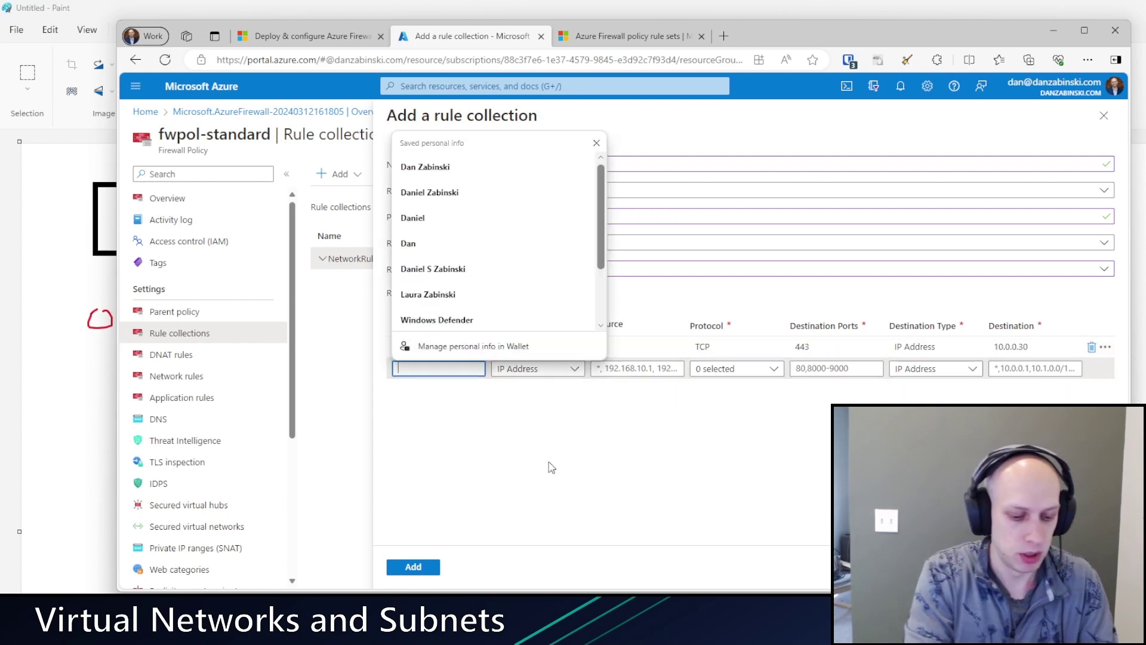
{"action": "type", "text": "AllowtoServer2"}
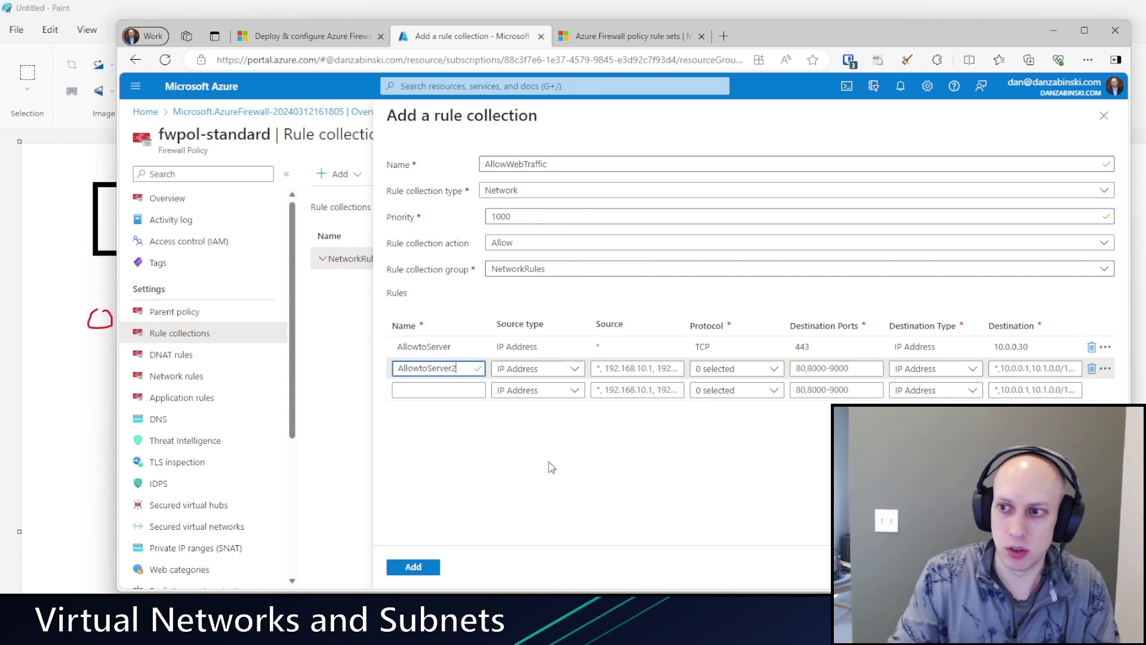
{"action": "left_click", "coordinate": [640, 368]}
{"action": "type", "text": "*"}
{"action": "left_click", "coordinate": [736, 368]}
{"action": "left_click", "coordinate": [703, 388]}
{"action": "left_click", "coordinate": [803, 364]}
{"action": "type", "text": "443"}
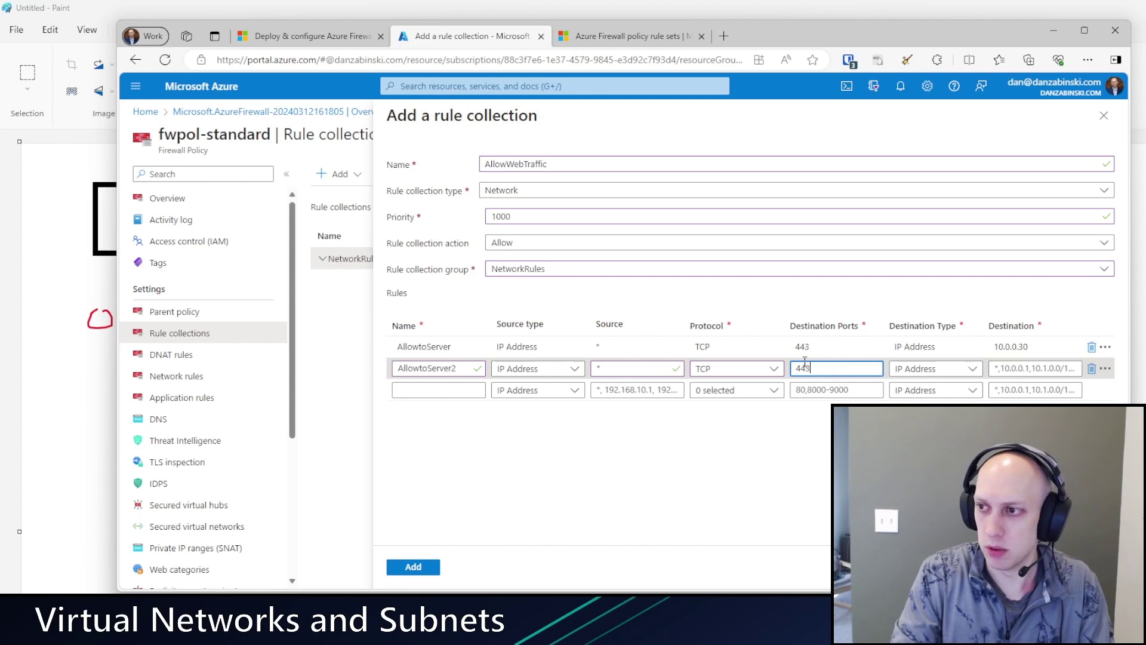
Set the AllowtoServer2 rule's destination to 10.0.0.100 and add the AllowWebTraffic rule collection to the policy
{"action": "left_click", "coordinate": [1020, 370]}
{"action": "type", "text": "10.0.0.100"}
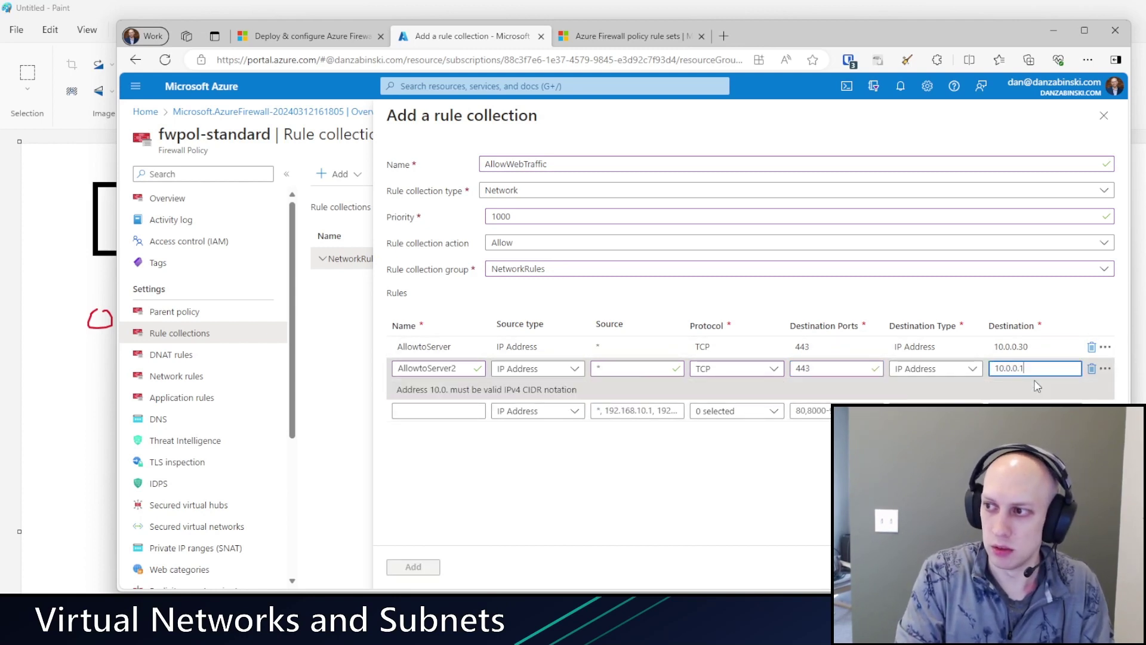
{"action": "left_click", "coordinate": [418, 568]}
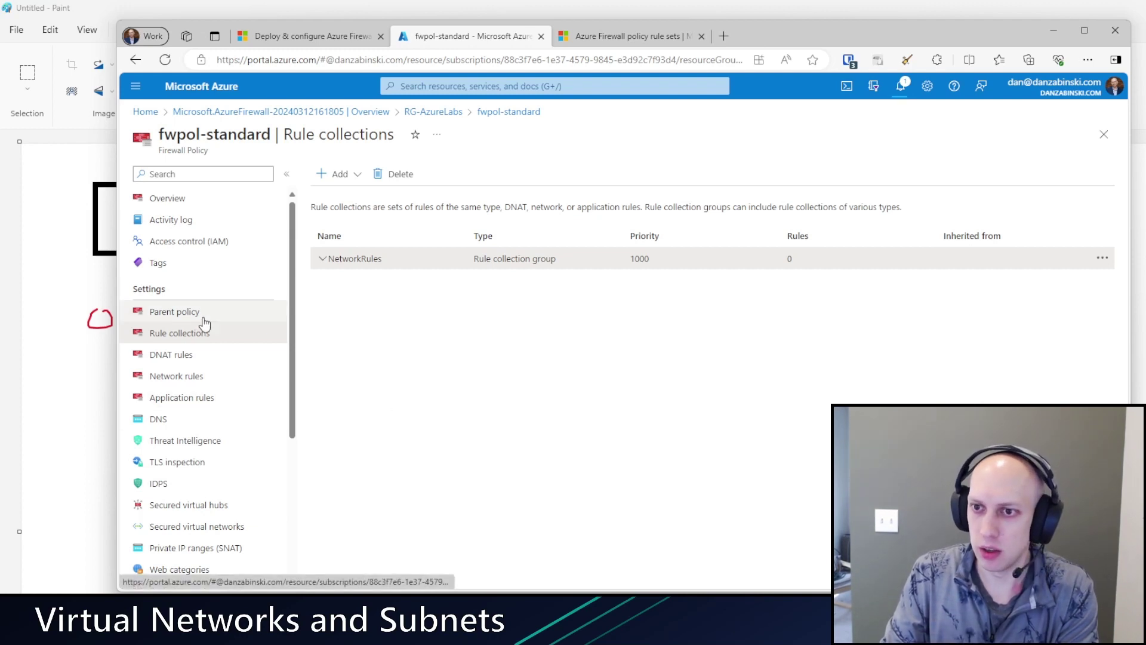
View the fwpol-standard policy's parent policy settings and its list of network rules
{"action": "left_click", "coordinate": [167, 313]}
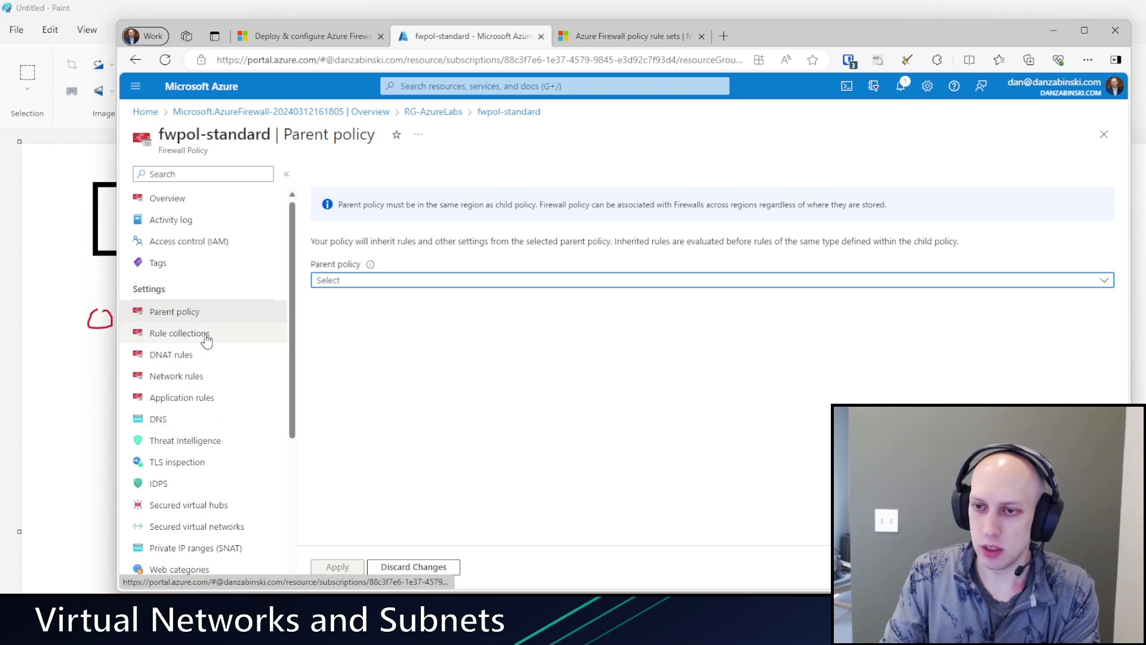
{"action": "left_click", "coordinate": [201, 378]}
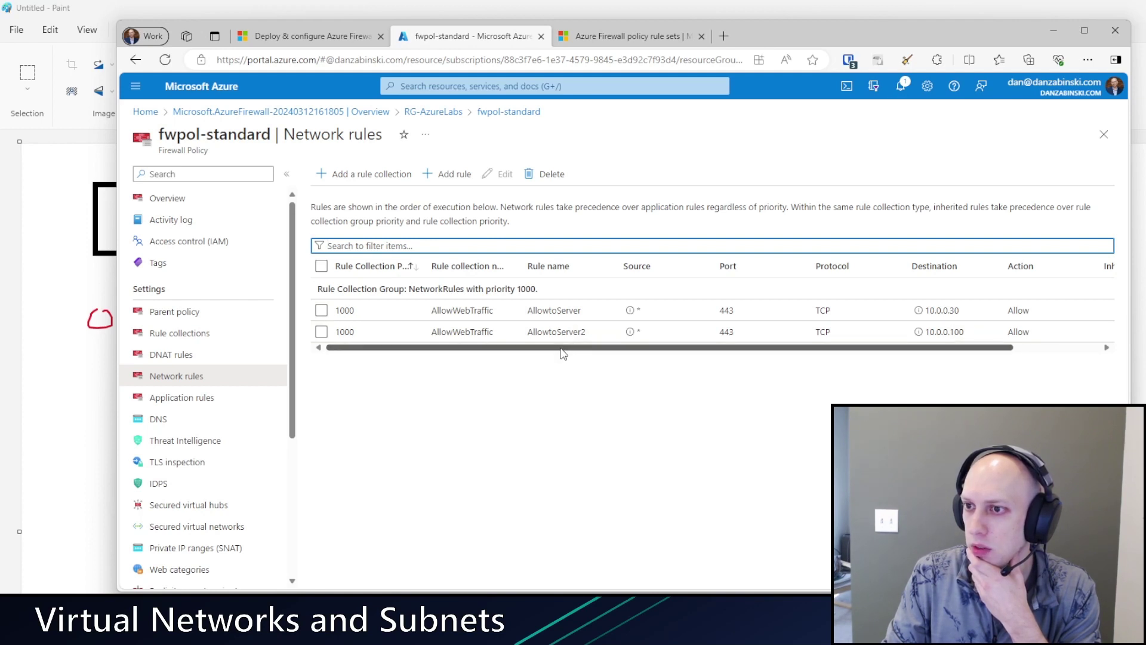
{"action": "left_click_drag", "start_coordinate": [532, 351], "coordinate": [389, 353]}
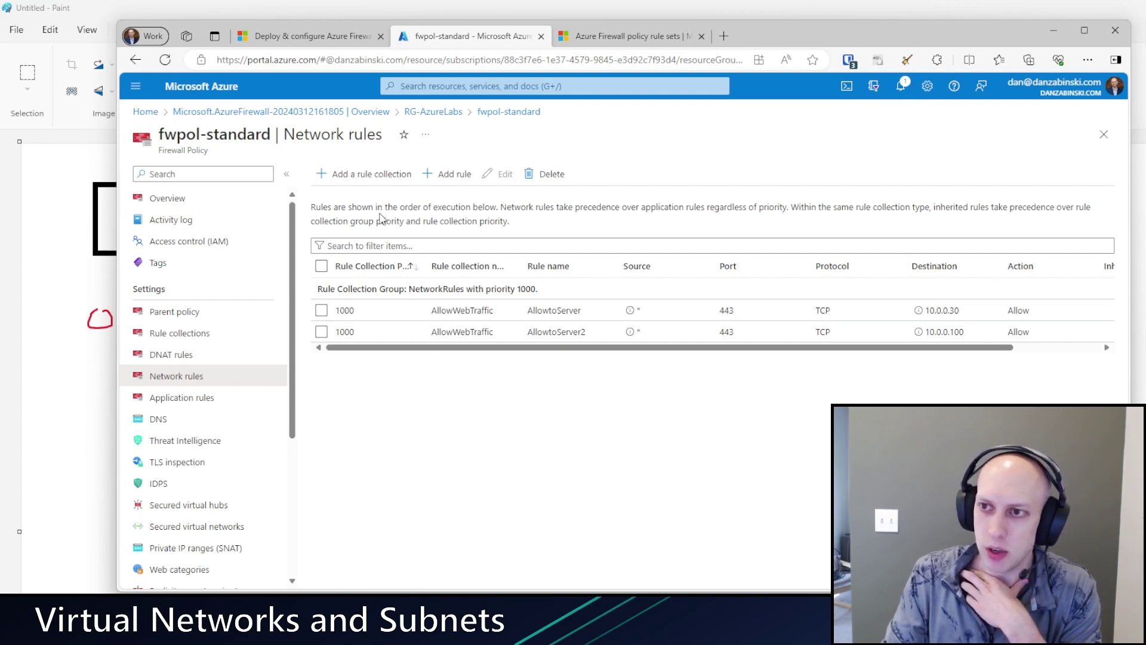
Start a network rule collection named DenyAll with priority 65000 and action Deny in the NetworkRules group
{"action": "left_click", "coordinate": [373, 176]}
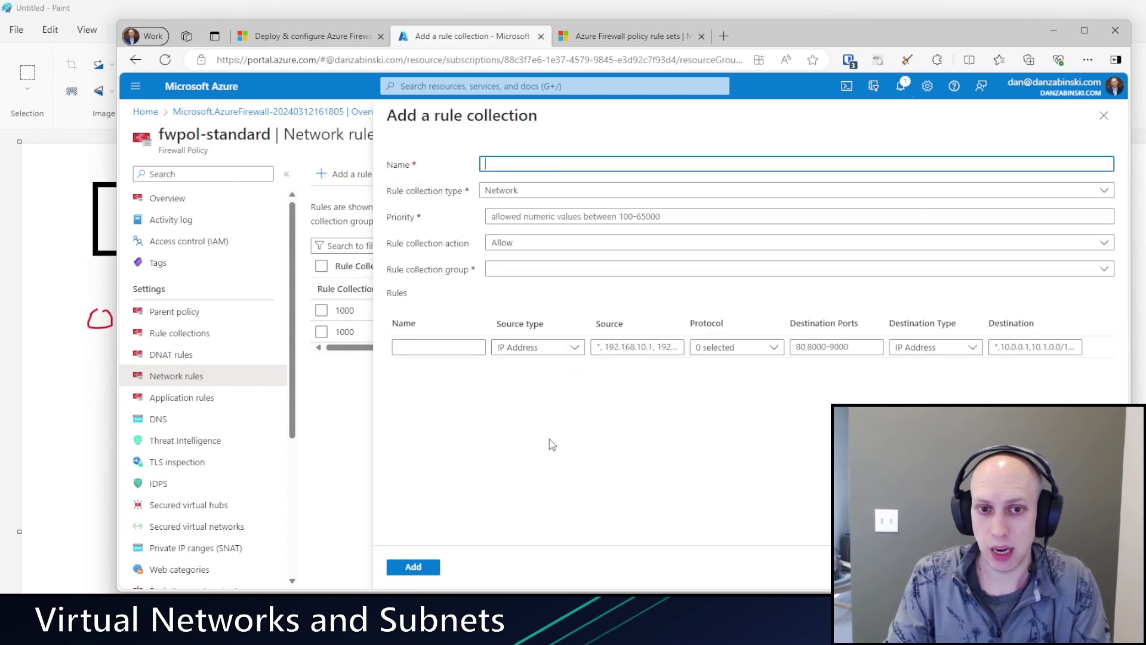
{"action": "type", "text": "DenyAll"}
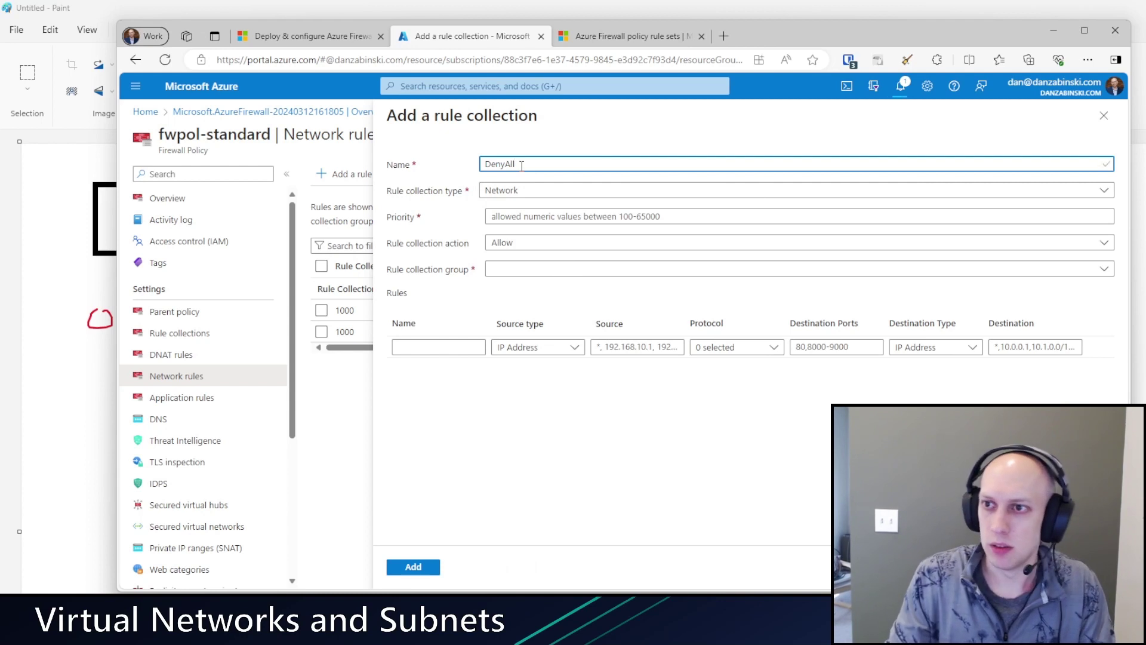
{"action": "left_click", "coordinate": [521, 216]}
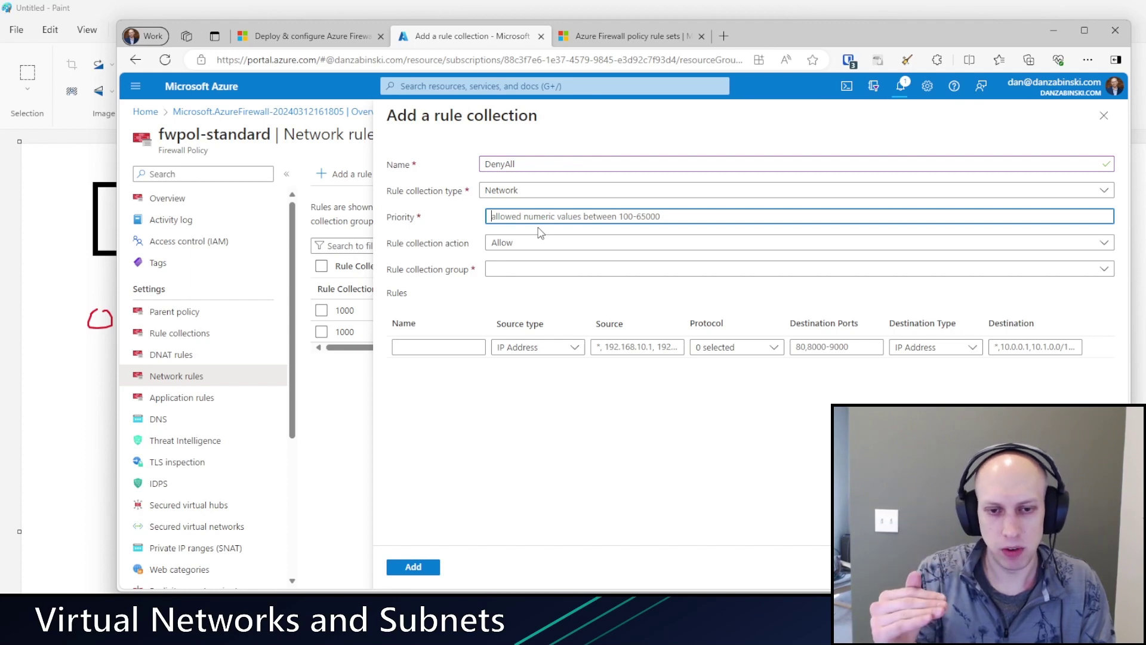
{"action": "type", "text": "65000"}
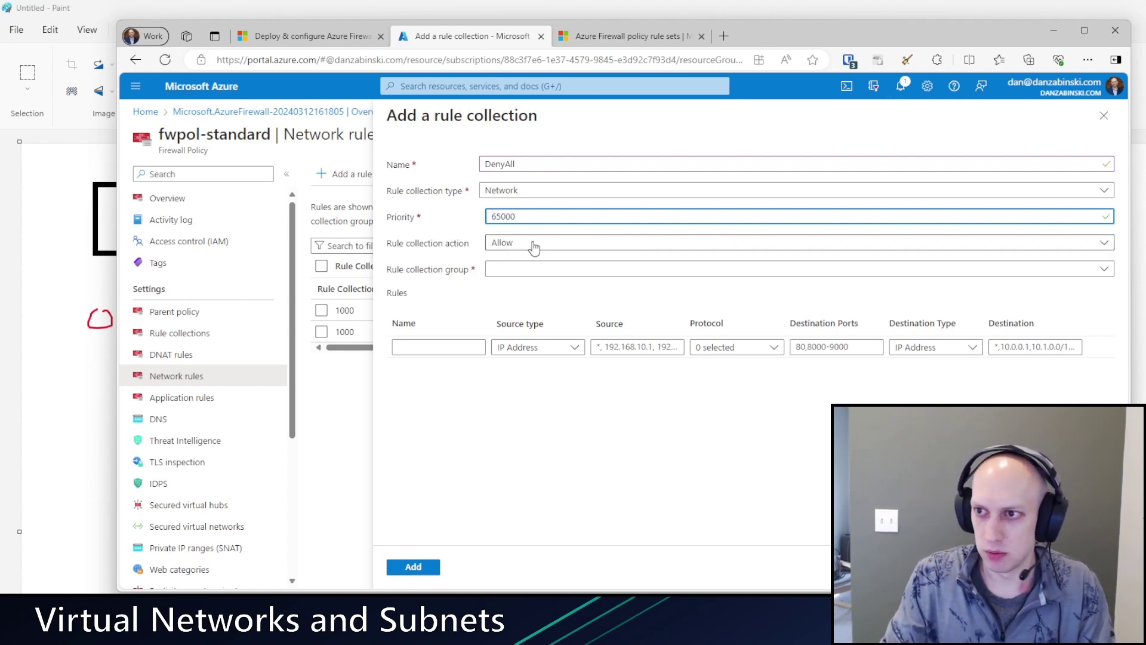
{"action": "left_click", "coordinate": [539, 245]}
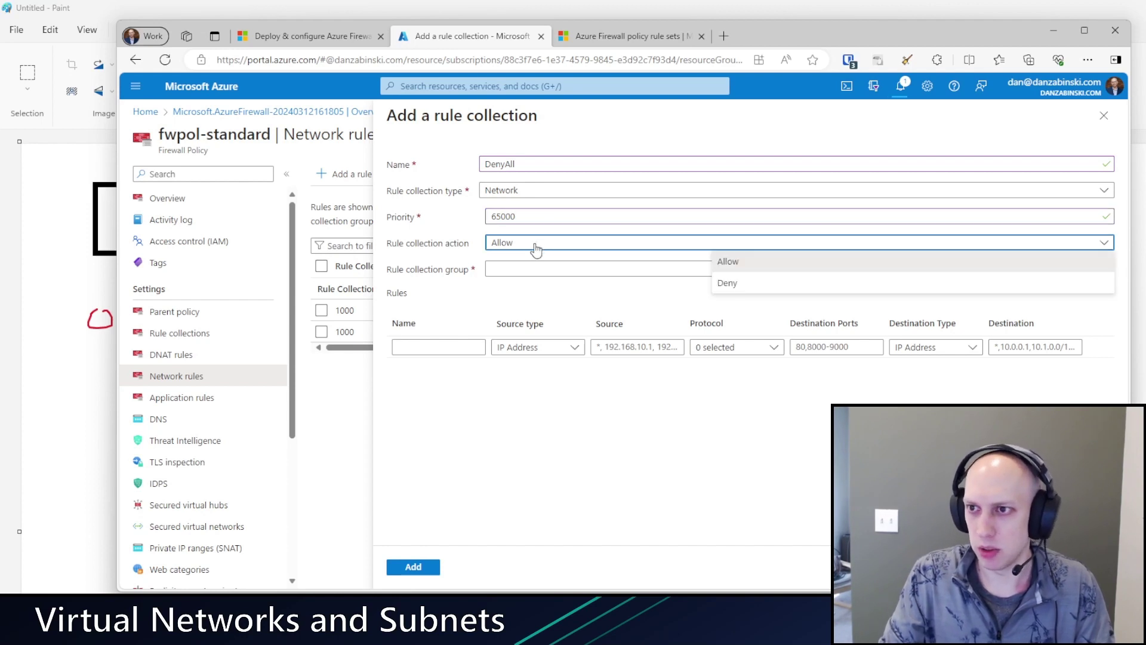
{"action": "left_click", "coordinate": [713, 284]}
{"action": "left_click", "coordinate": [603, 270]}
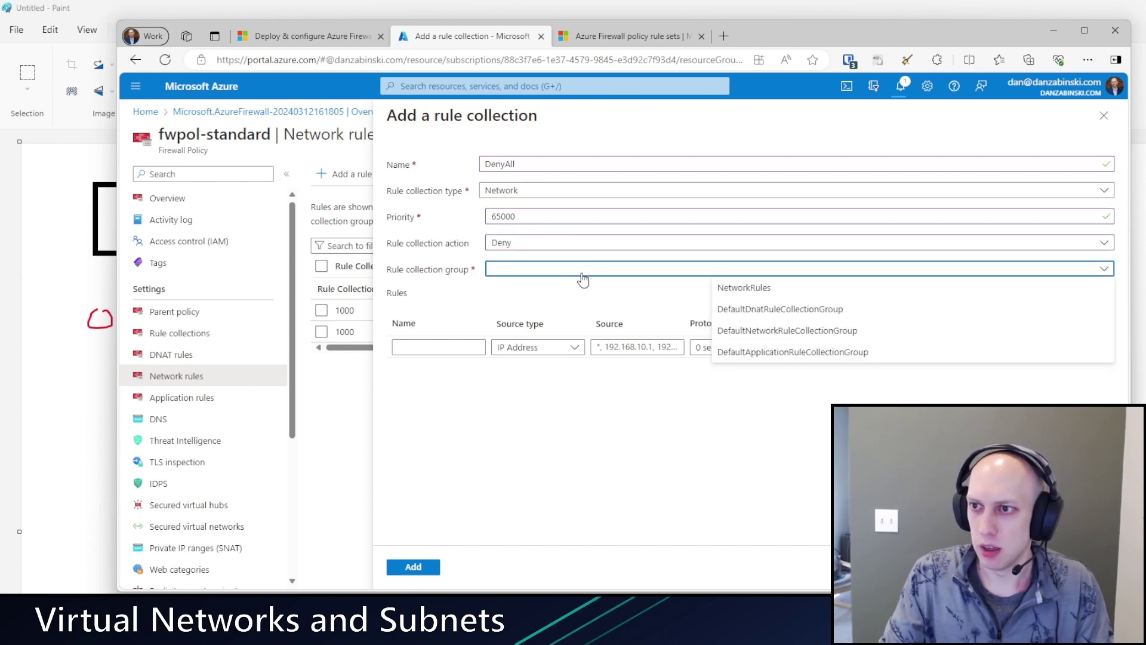
{"action": "left_click", "coordinate": [802, 290]}
Name the collection's first rule DenyAll and set both its source and destination to *
{"action": "left_click", "coordinate": [453, 348]}
{"action": "type", "text": "DenyAll"}
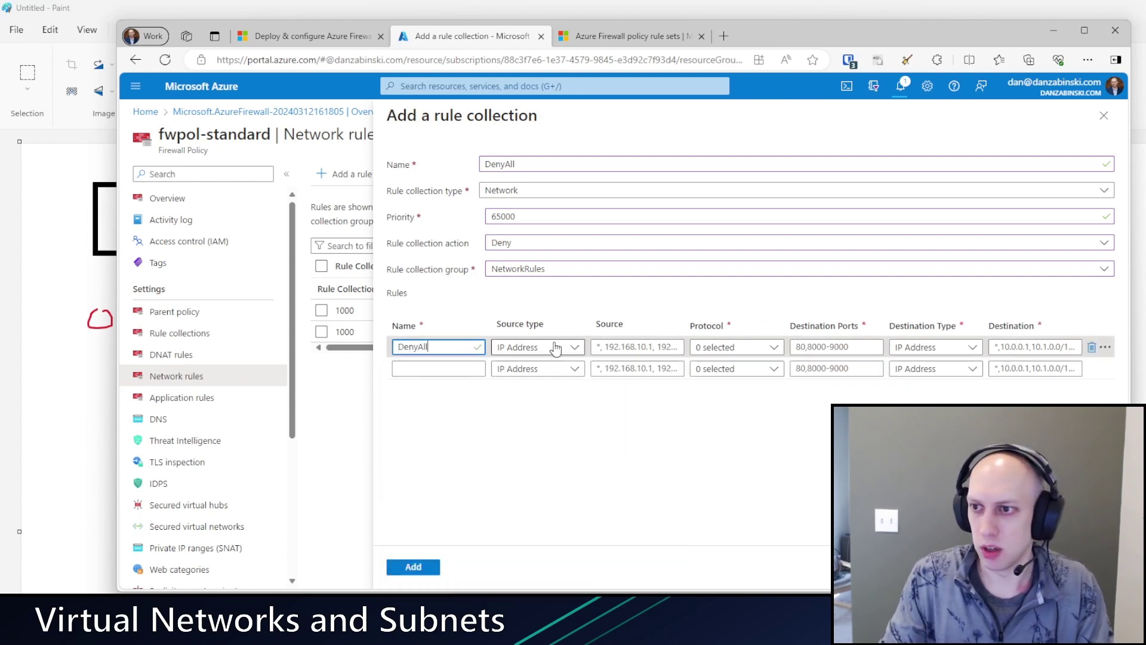
{"action": "left_click", "coordinate": [614, 353]}
{"action": "key", "text": "ctrl+a"}
{"action": "type", "text": "*"}
{"action": "left_click", "coordinate": [1024, 345]}
{"action": "key", "text": "ctrl+a"}
{"action": "type", "text": "*"}
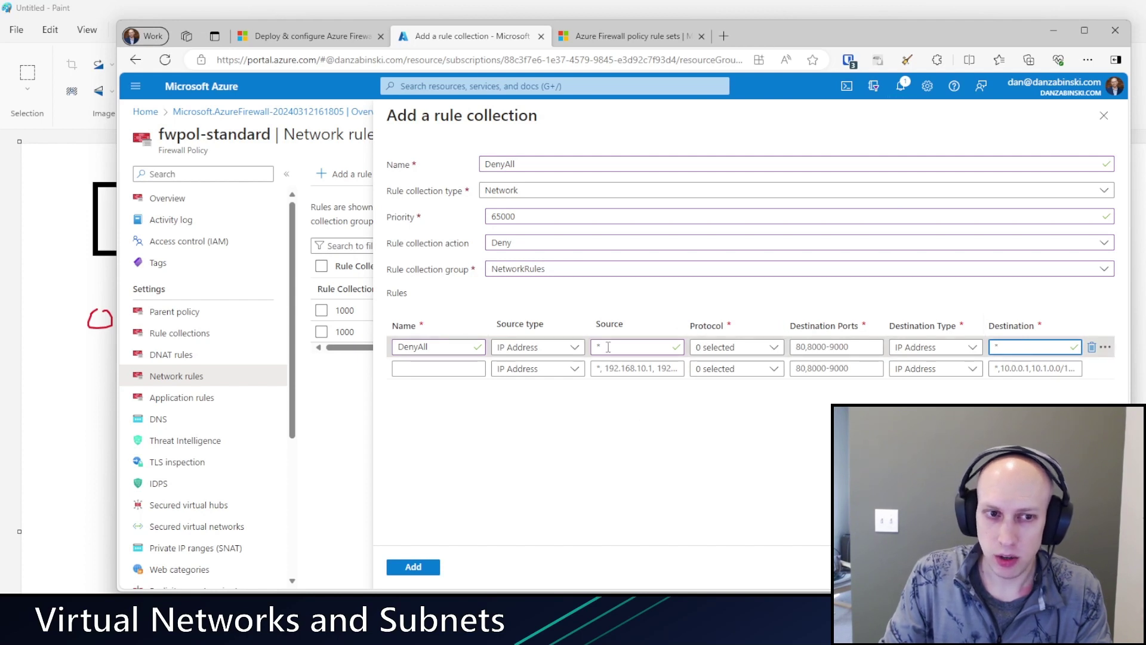
Try IP Group as the DenyAll rule's source type, restore IP Address with source *, and check the destination type options
{"action": "left_click", "coordinate": [573, 349]}
{"action": "left_click", "coordinate": [517, 388]}
{"action": "left_click", "coordinate": [675, 349]}
{"action": "left_click", "coordinate": [574, 348]}
{"action": "left_click", "coordinate": [517, 367]}
{"action": "key", "text": "Tab"}
{"action": "type", "text": "*"}
{"action": "left_click", "coordinate": [669, 461]}
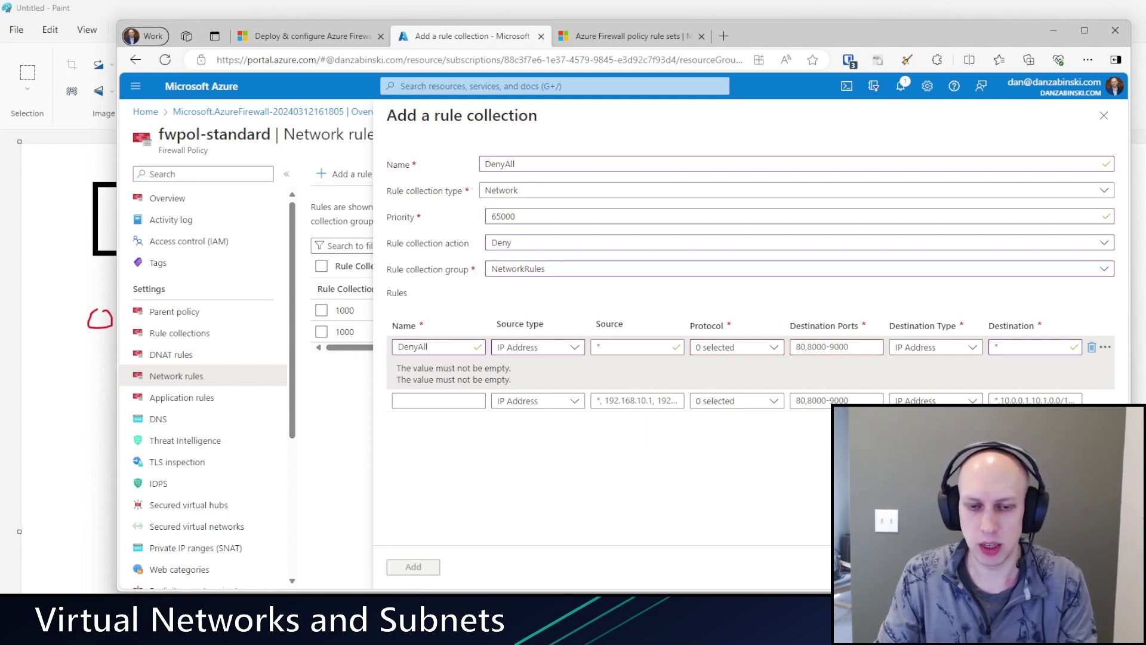
{"action": "left_click", "coordinate": [576, 348]}
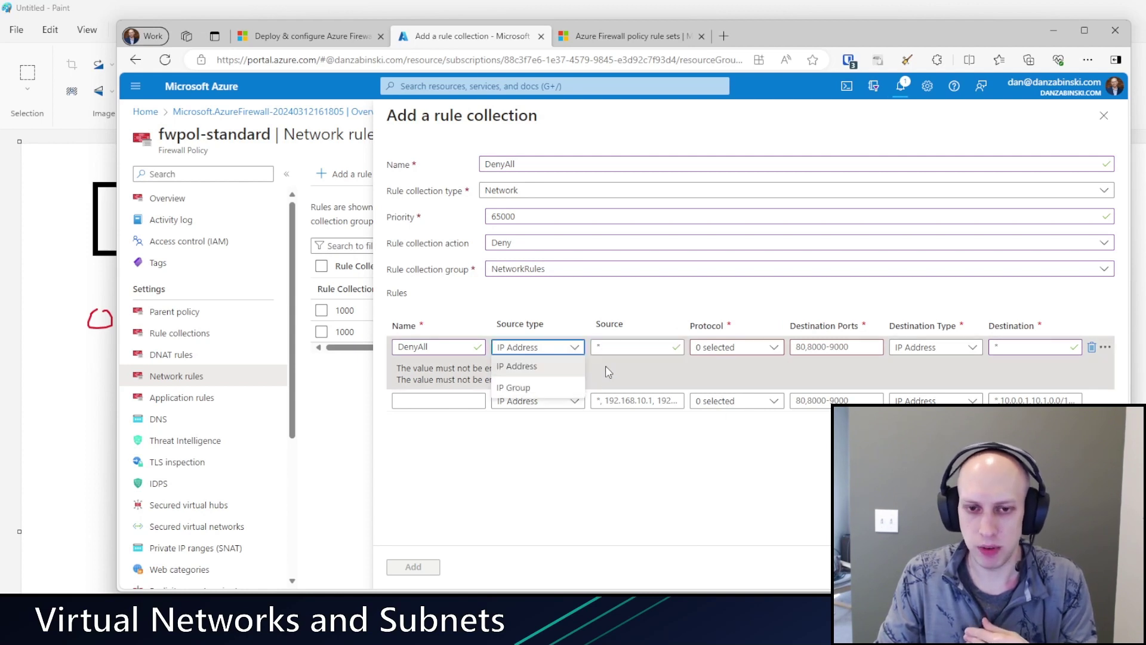
{"action": "left_click", "coordinate": [955, 347]}
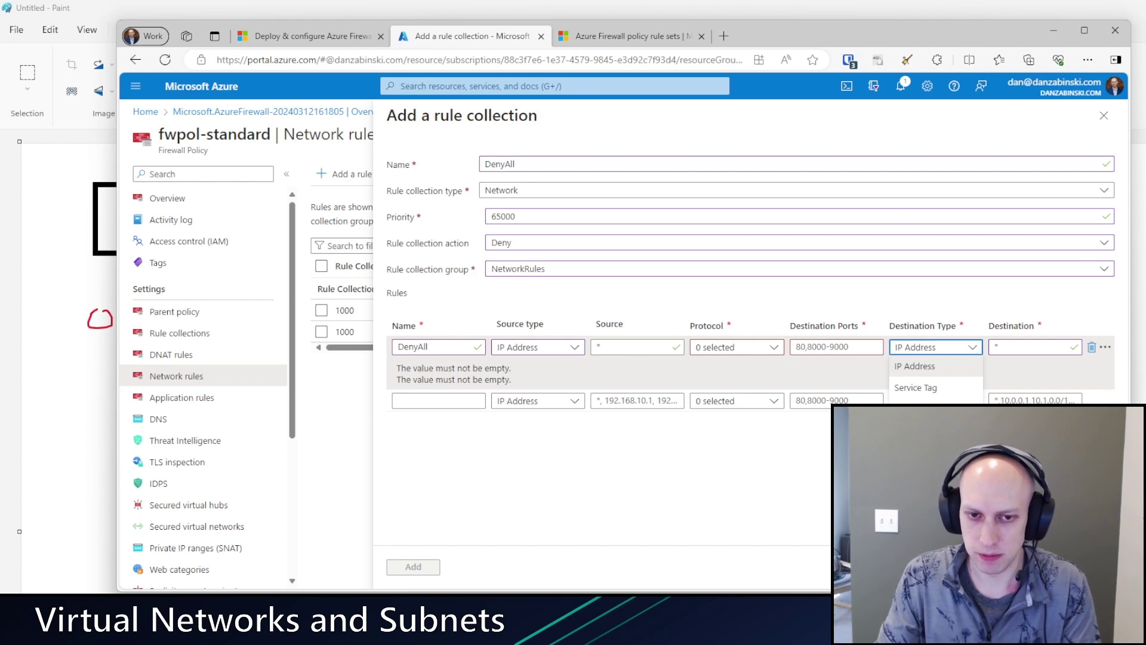
Set the DenyAll rule's destination ports to * and protocol to Any, and try to add the collection
{"action": "left_click", "coordinate": [847, 347]}
{"action": "type", "text": "*"}
{"action": "left_click", "coordinate": [746, 347]}
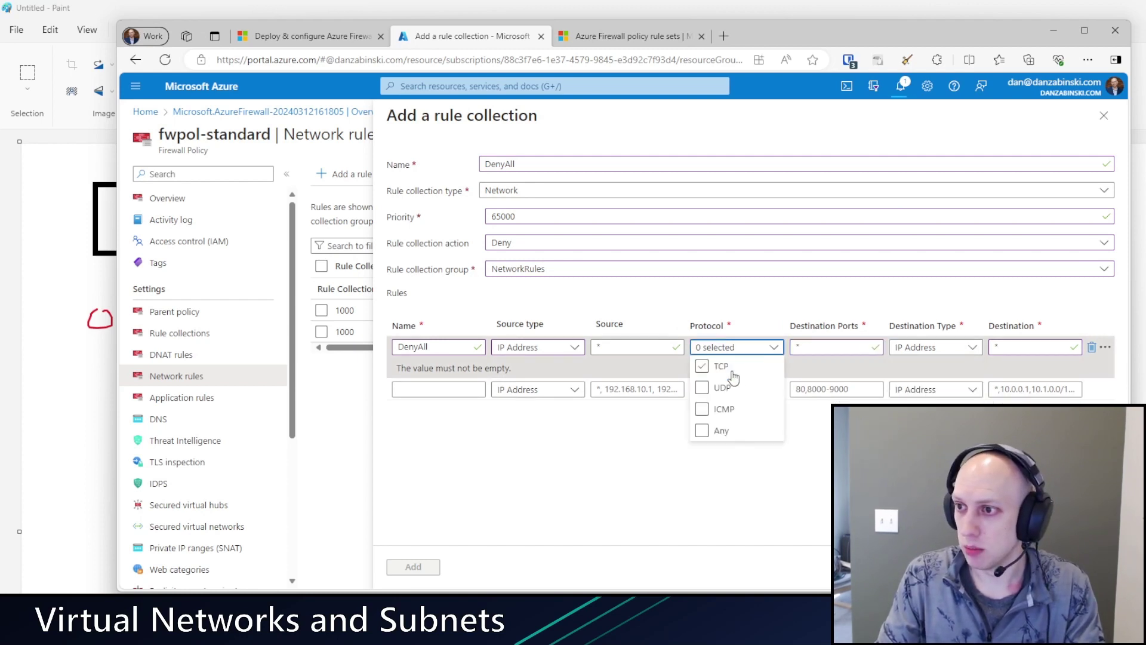
{"action": "left_click", "coordinate": [703, 431]}
{"action": "left_click", "coordinate": [809, 392]}
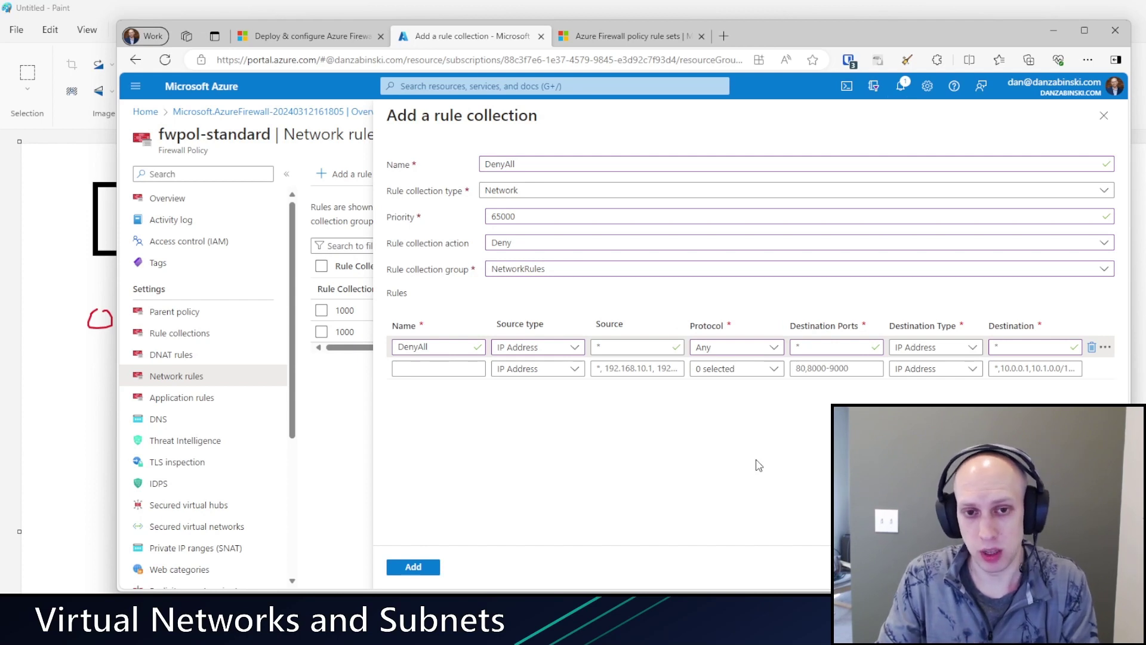
{"action": "left_click", "coordinate": [429, 569]}
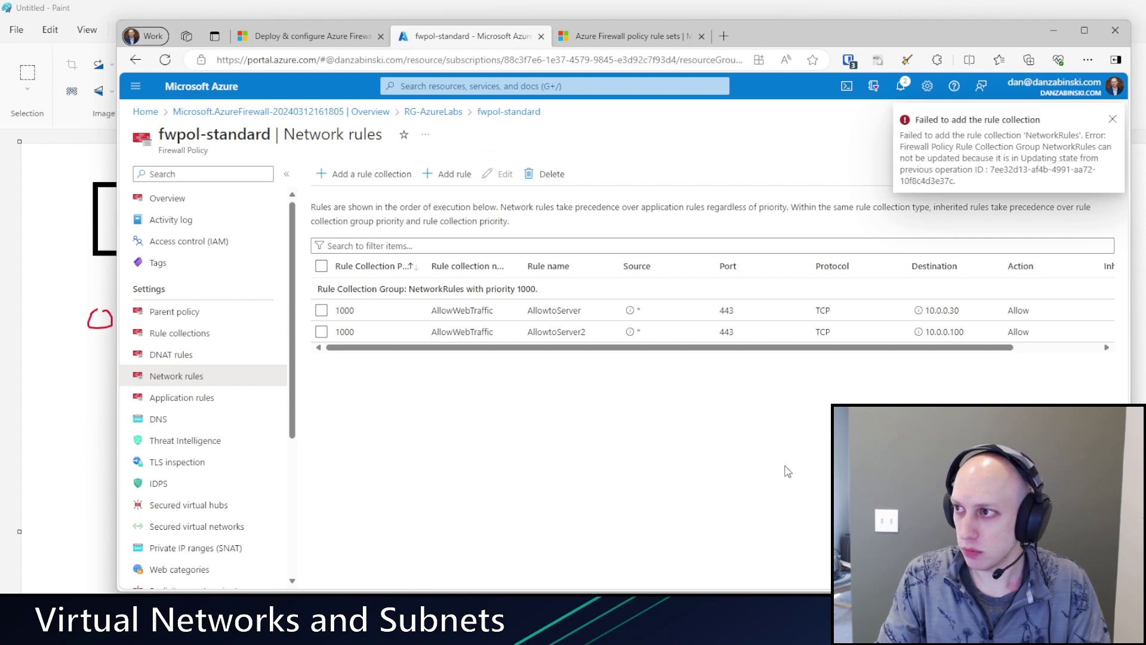
{"action": "key", "text": "ctrl+a"}
{"action": "right_click", "coordinate": [819, 317]}
{"action": "left_click", "coordinate": [854, 329]}
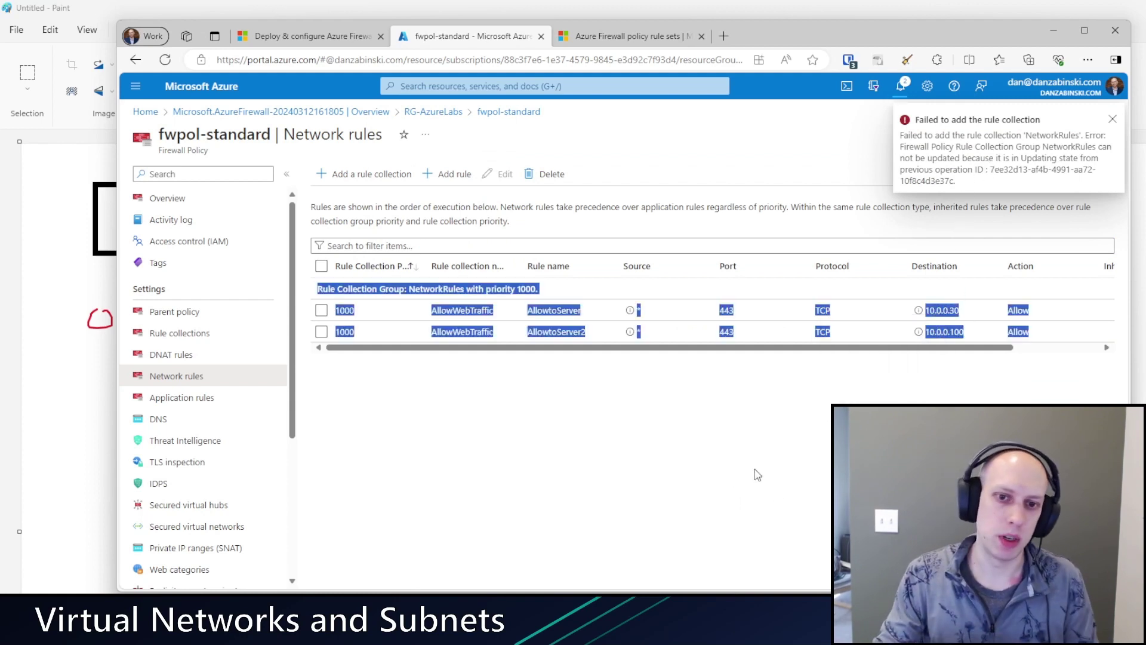
{"action": "left_click", "coordinate": [568, 472]}
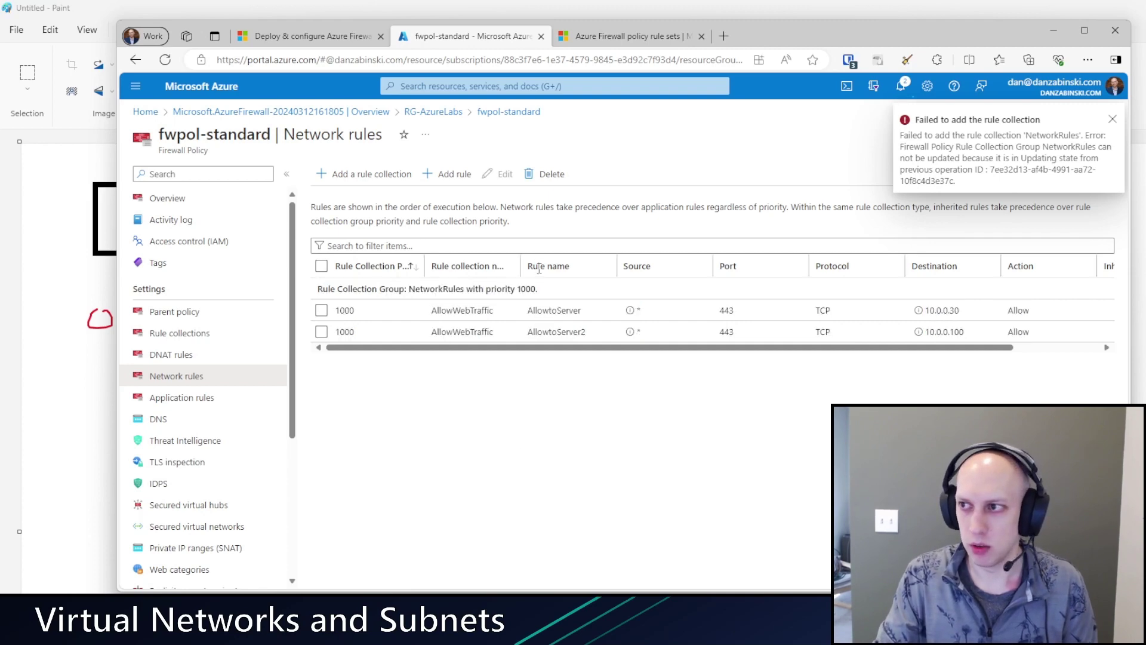
Check the notifications for the rule collection operations, view the policy's DNAT rules, and close the notifications
{"action": "left_click", "coordinate": [904, 88]}
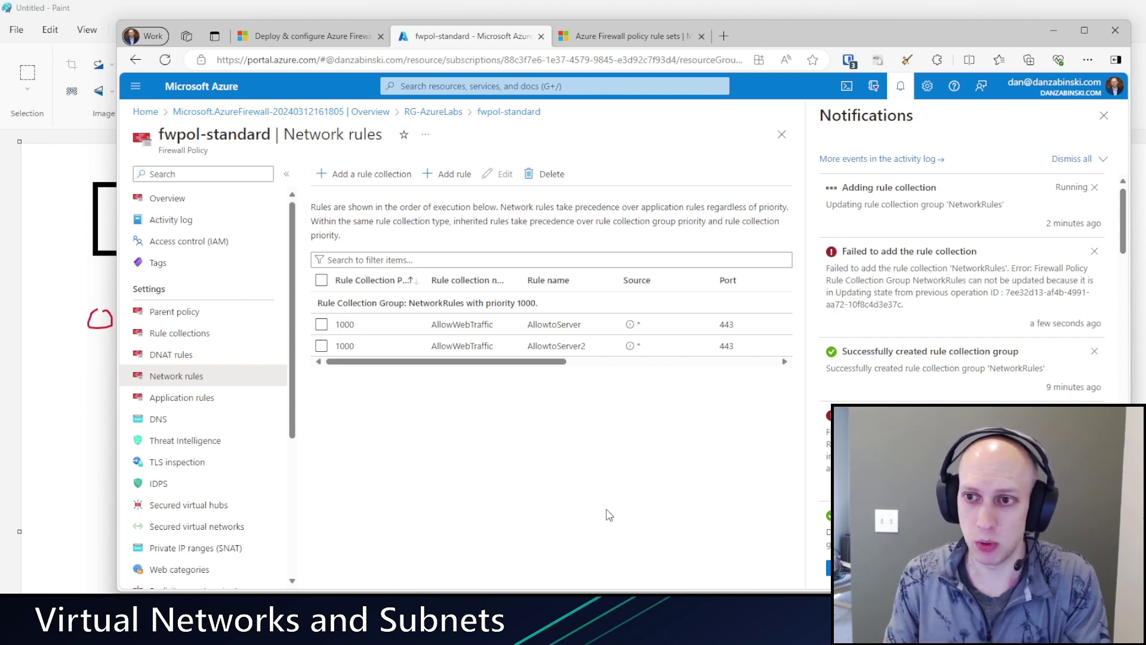
{"action": "left_click", "coordinate": [189, 355]}
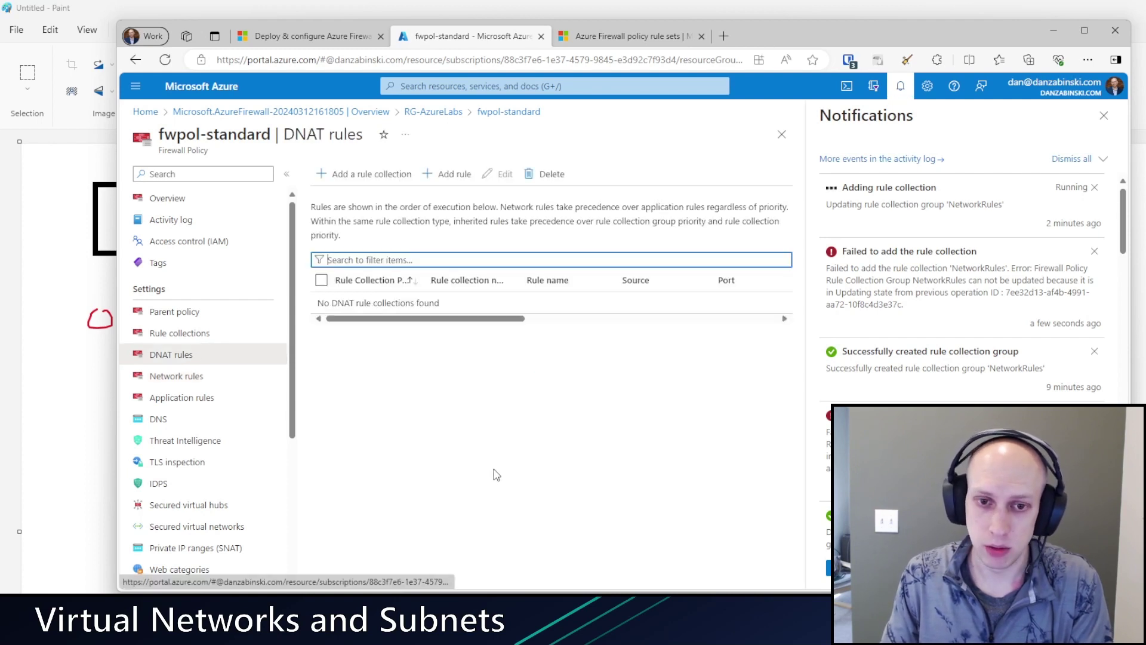
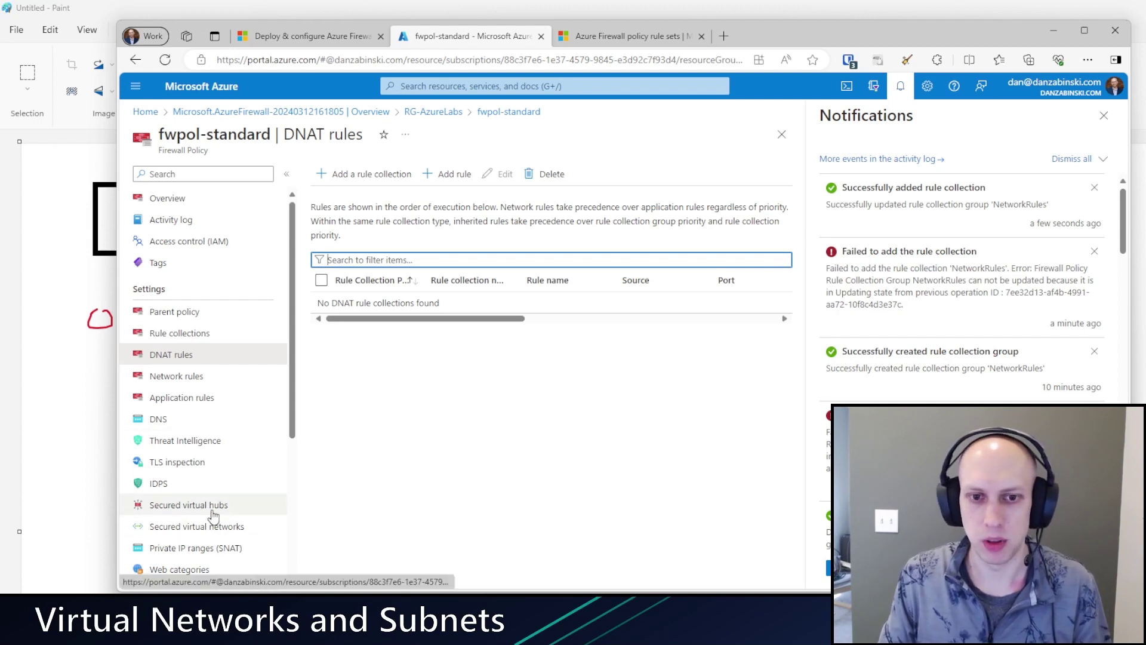
{"action": "left_click", "coordinate": [471, 474]}
{"action": "left_click", "coordinate": [1104, 115]}
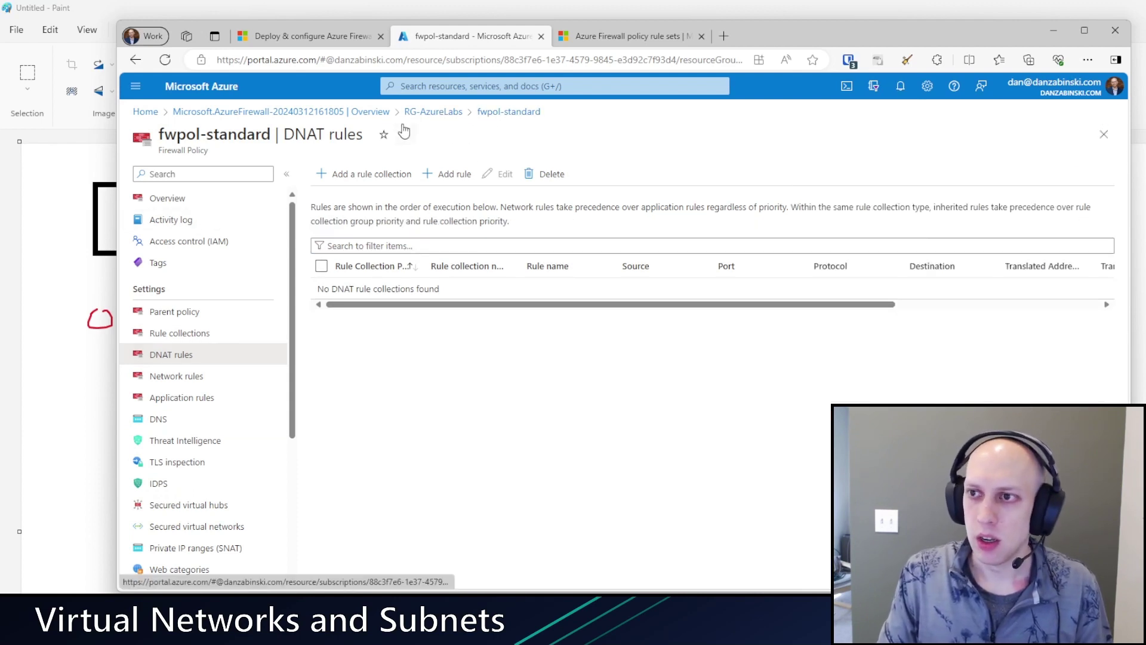
Open the fw-lab firewall from the RG-AzureLabs resource group and review its overview, including IP details and rules
{"action": "left_click", "coordinate": [443, 113]}
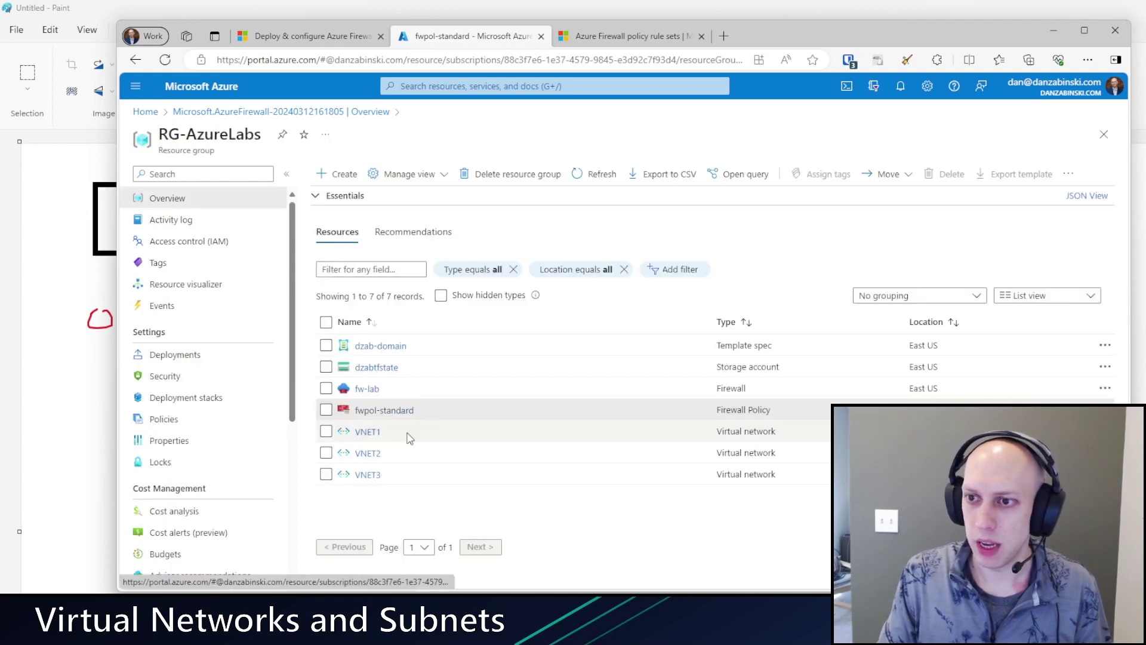
{"action": "left_click", "coordinate": [367, 389]}
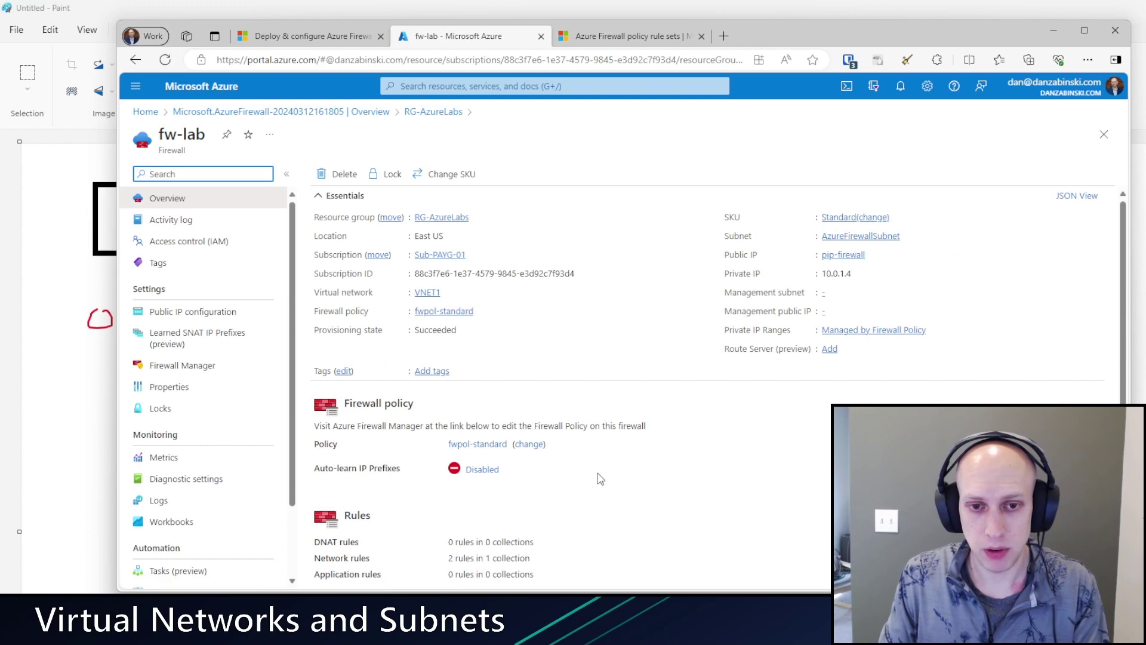
{"action": "scroll", "coordinate": [708, 511], "scroll_direction": "down", "scroll_amount": 3}
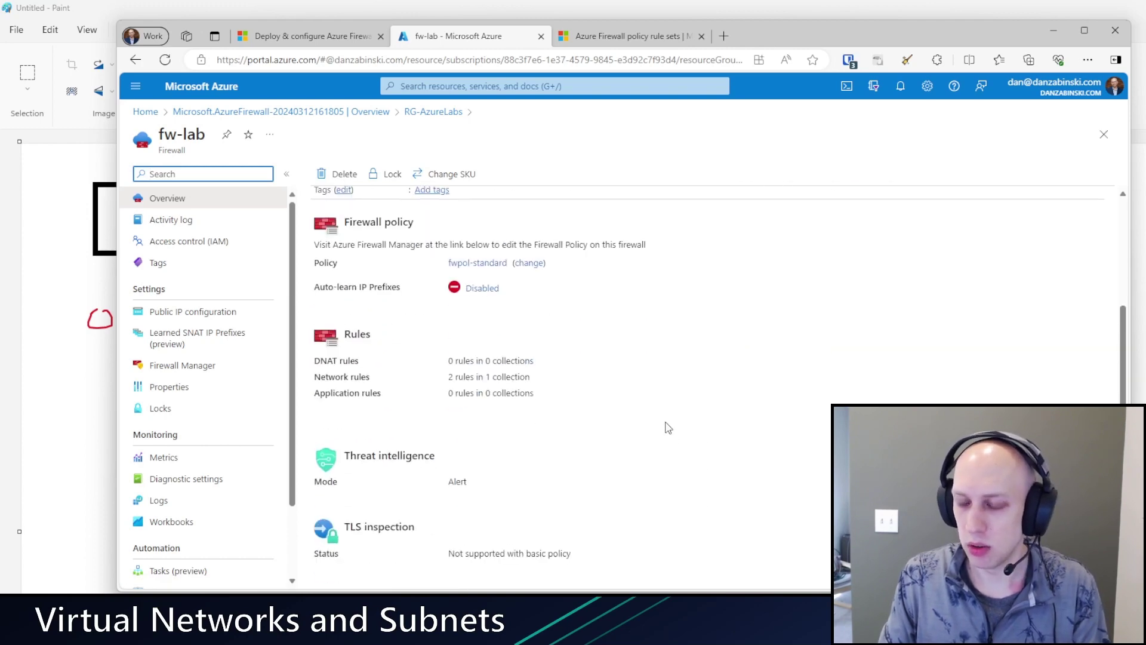
{"action": "scroll", "coordinate": [623, 396], "scroll_direction": "up", "scroll_amount": 3}
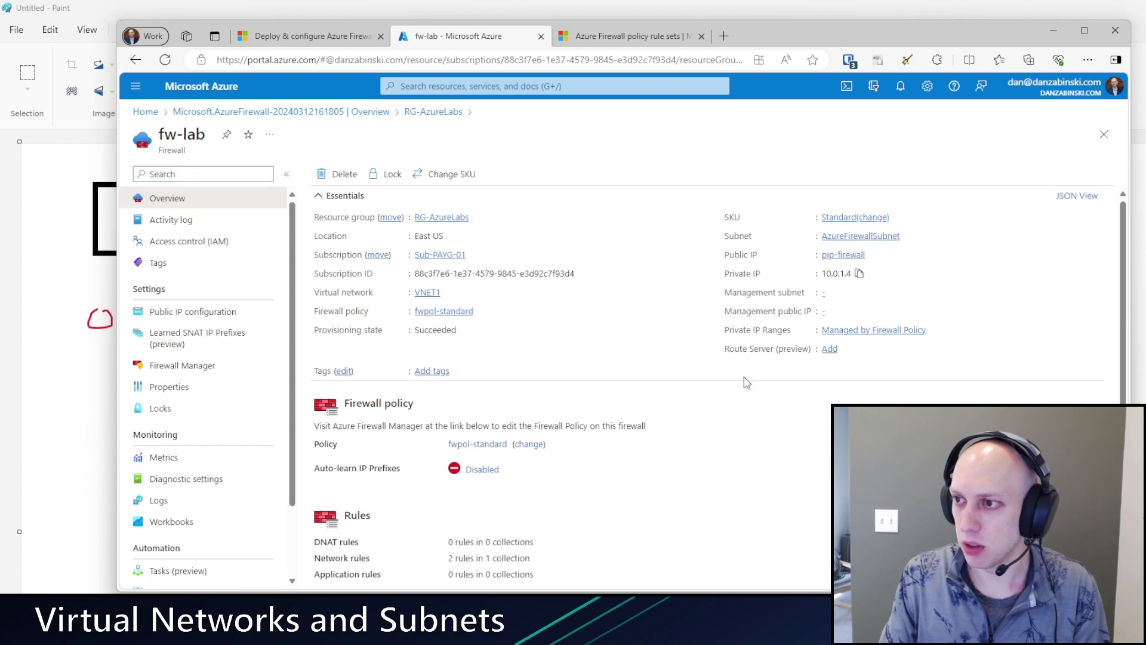
Start creating a Microsoft Route table resource from the Marketplace for the RG-AzureLabs resource group
{"action": "left_click", "coordinate": [441, 113]}
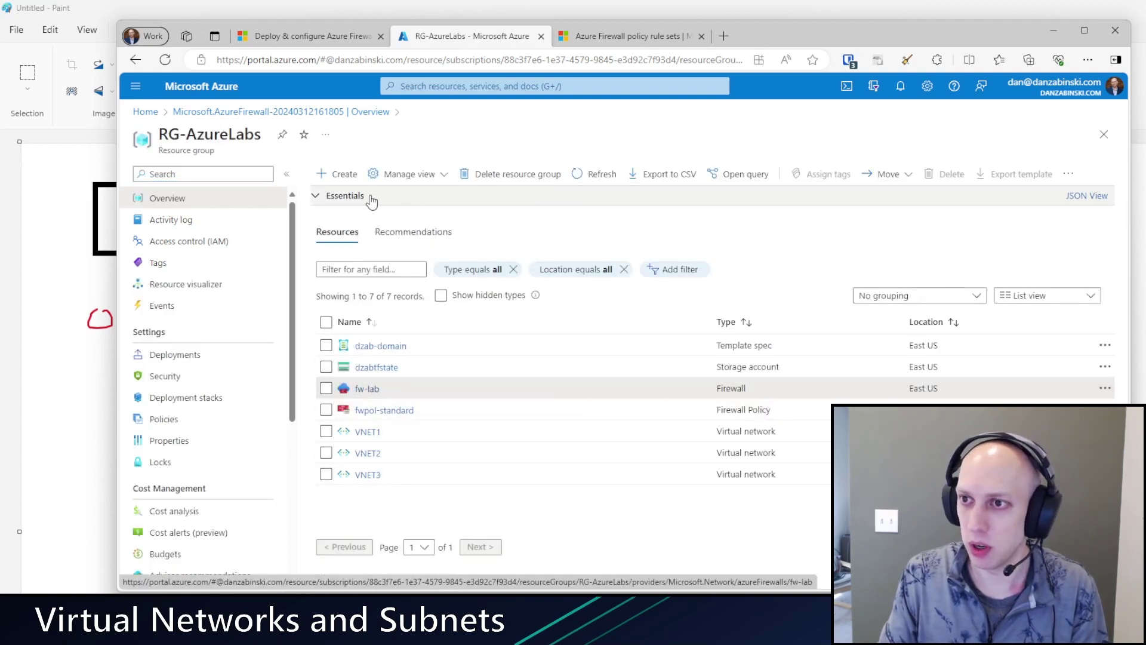
{"action": "left_click", "coordinate": [339, 173]}
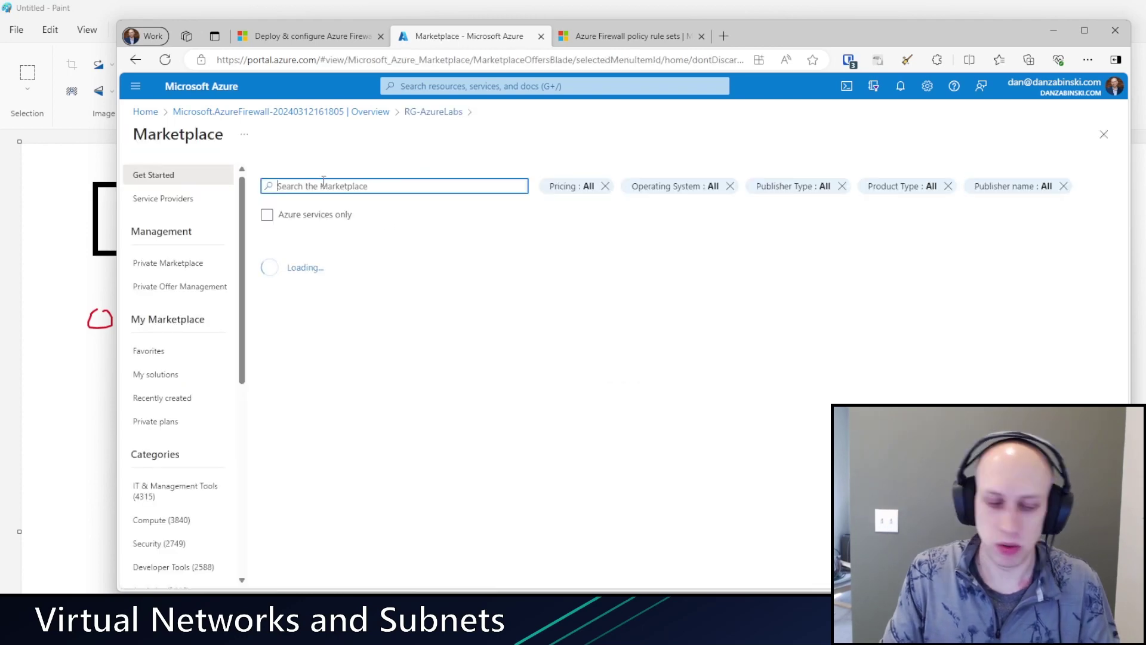
{"action": "type", "text": "Route"}
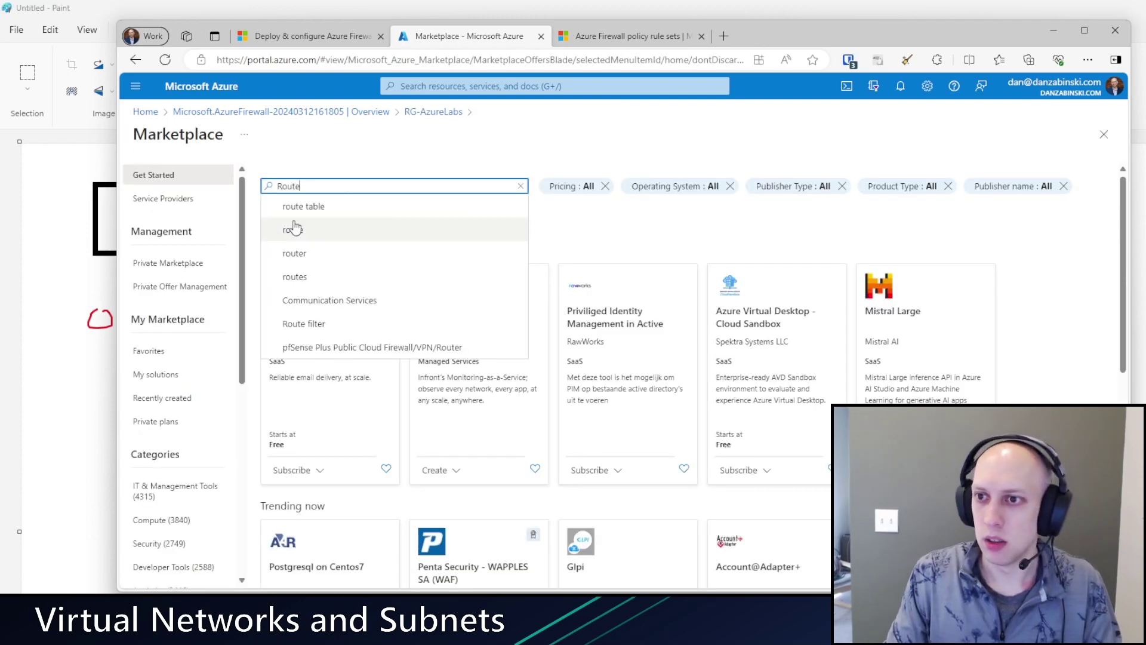
{"action": "left_click", "coordinate": [306, 209]}
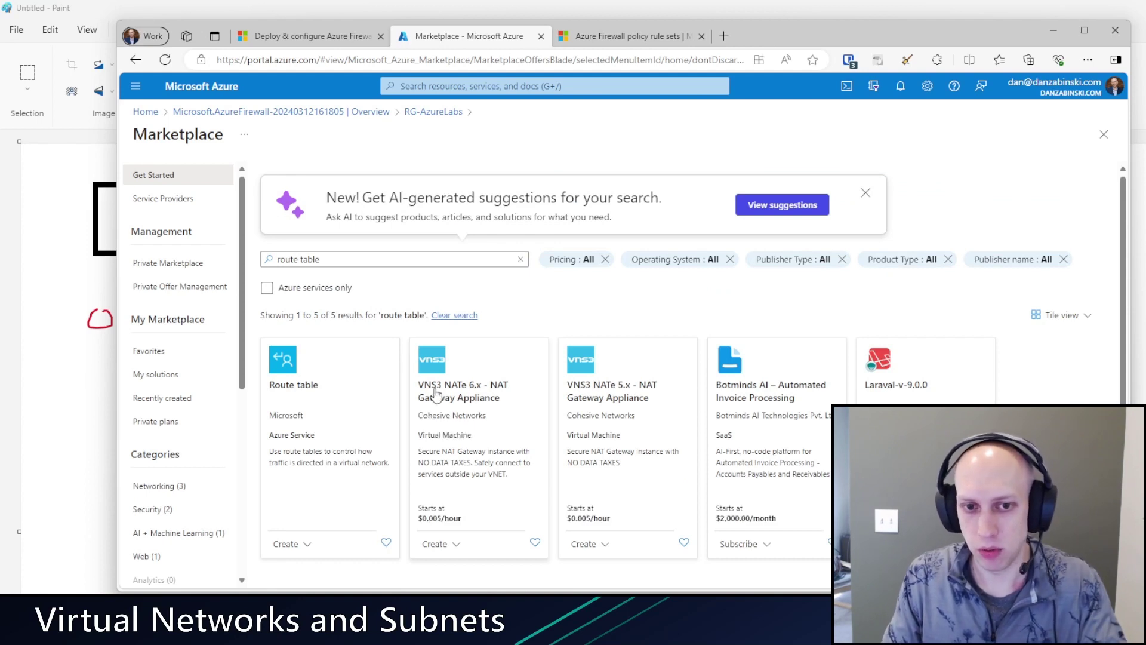
{"action": "left_click", "coordinate": [321, 397]}
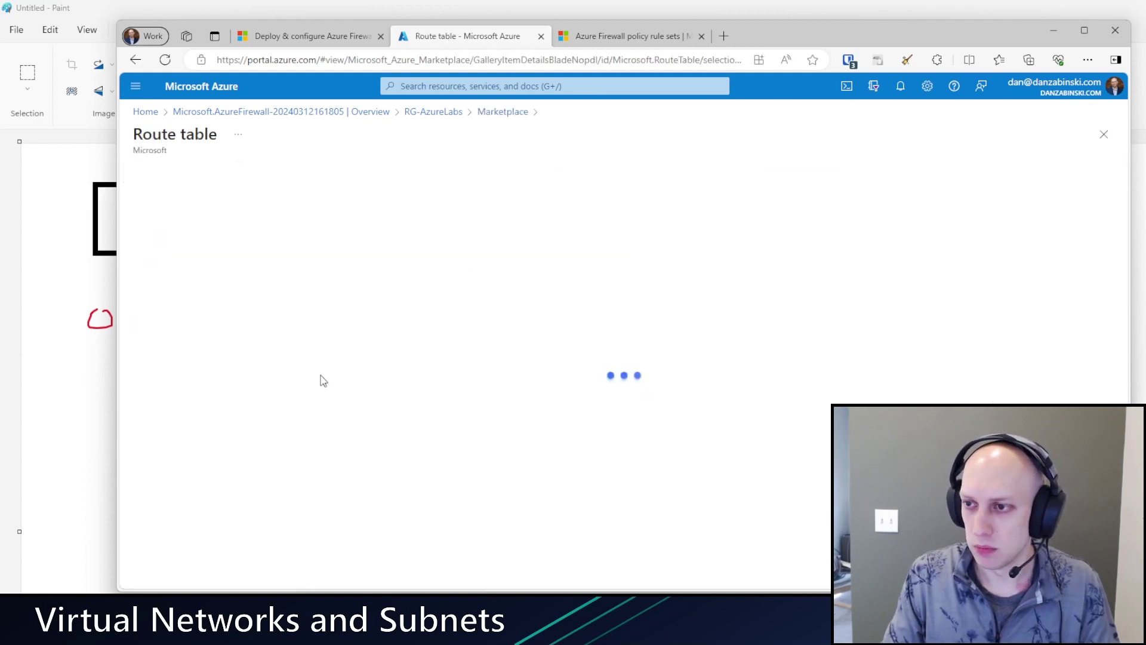
{"action": "left_click", "coordinate": [429, 274]}
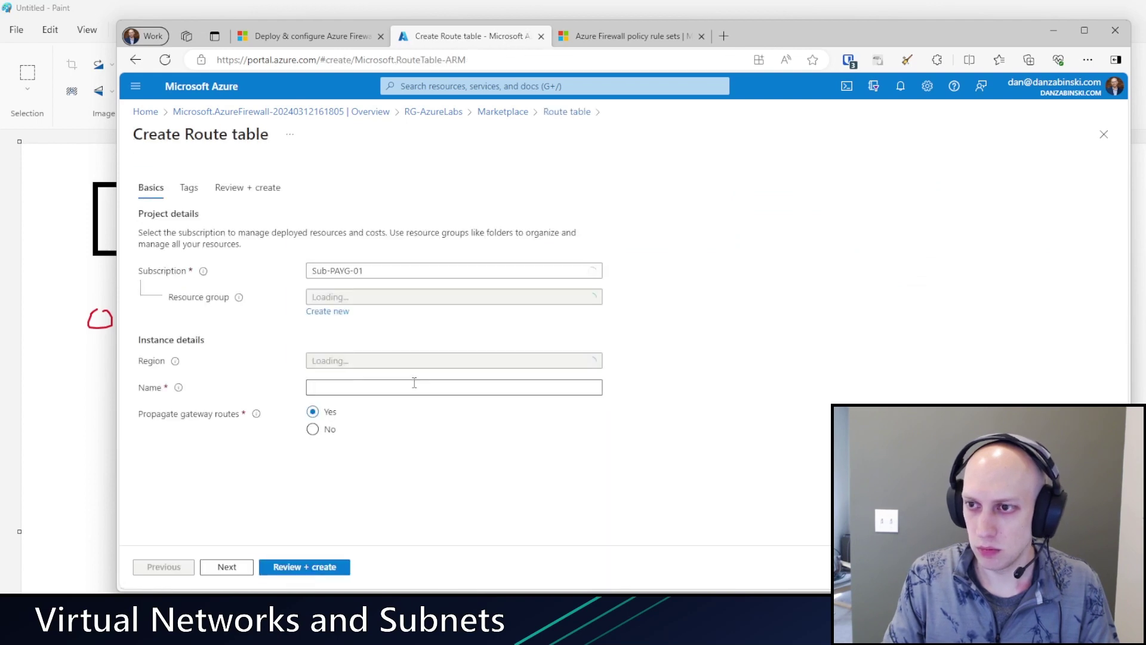
Name the route table UDR-fw, then review and create it
{"action": "left_click", "coordinate": [356, 386]}
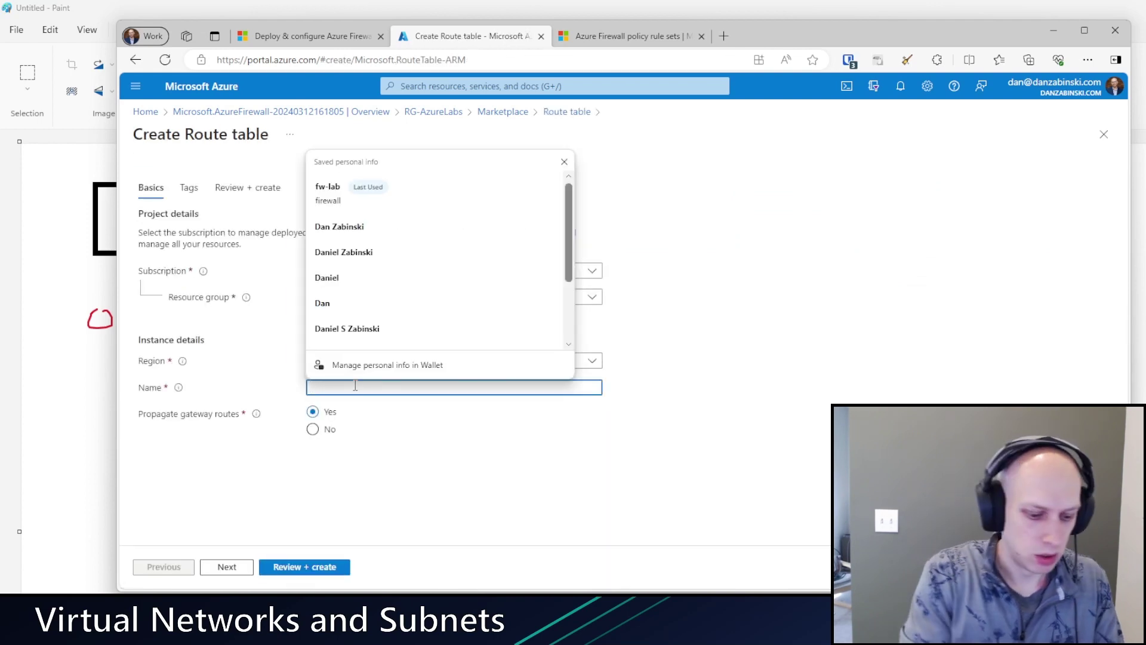
{"action": "type", "text": "UDR-fw"}
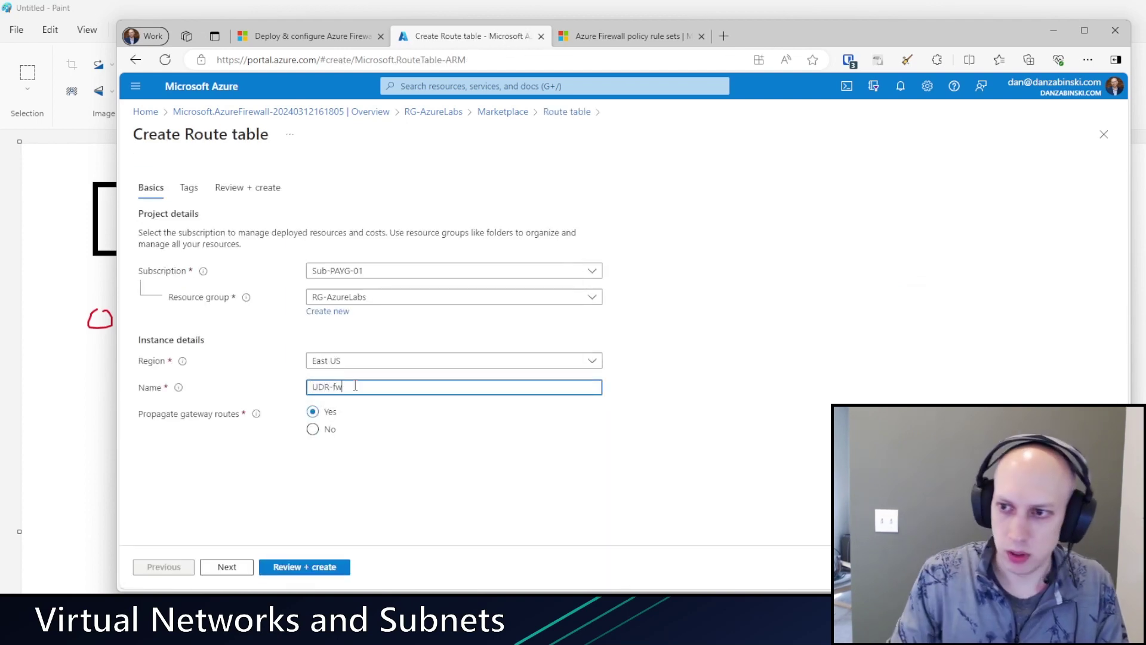
{"action": "left_click", "coordinate": [350, 474]}
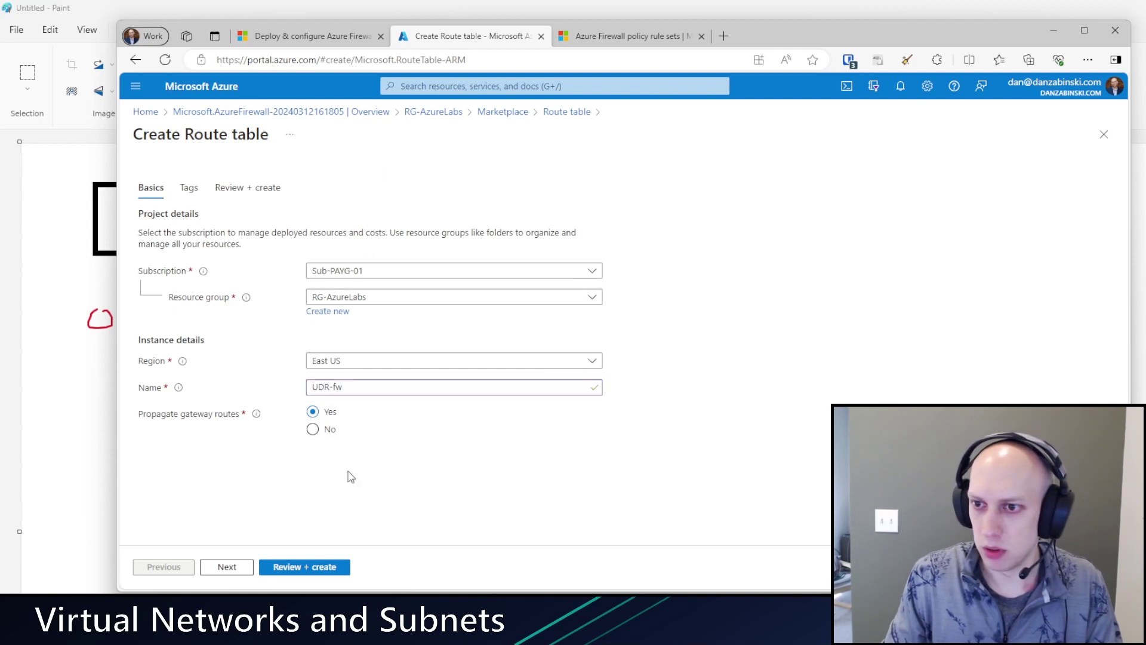
{"action": "left_click", "coordinate": [267, 573]}
{"action": "left_click", "coordinate": [290, 568]}
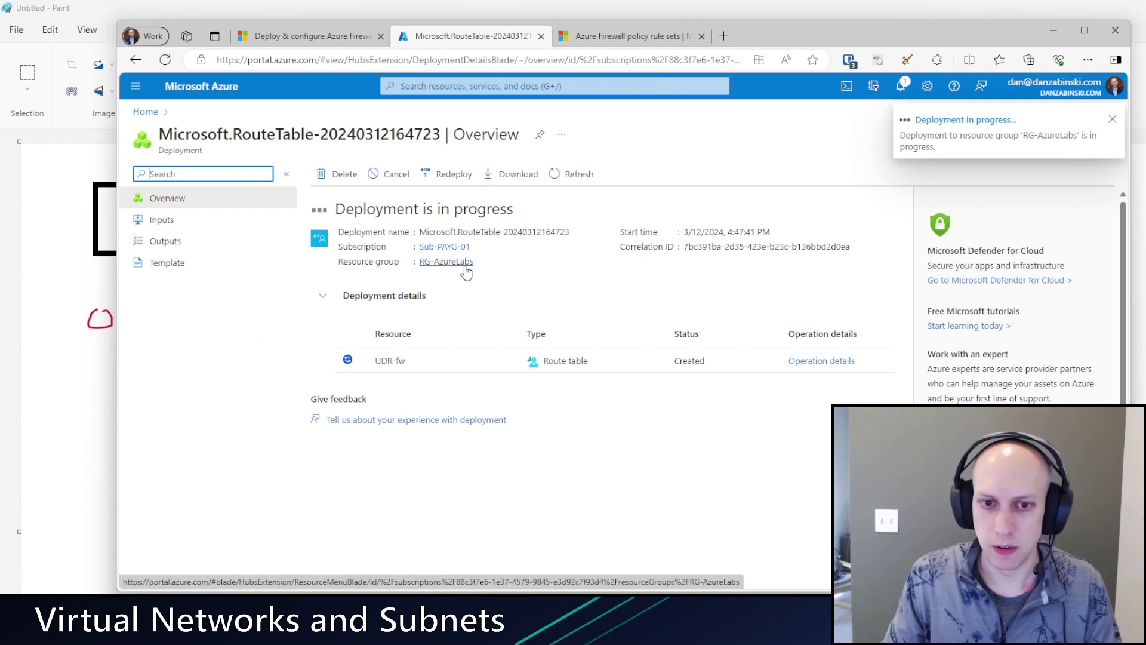
Return to the RG-AzureLabs resource group, refresh its resource list, and open the UDR-fw route table
{"action": "left_click", "coordinate": [460, 263]}
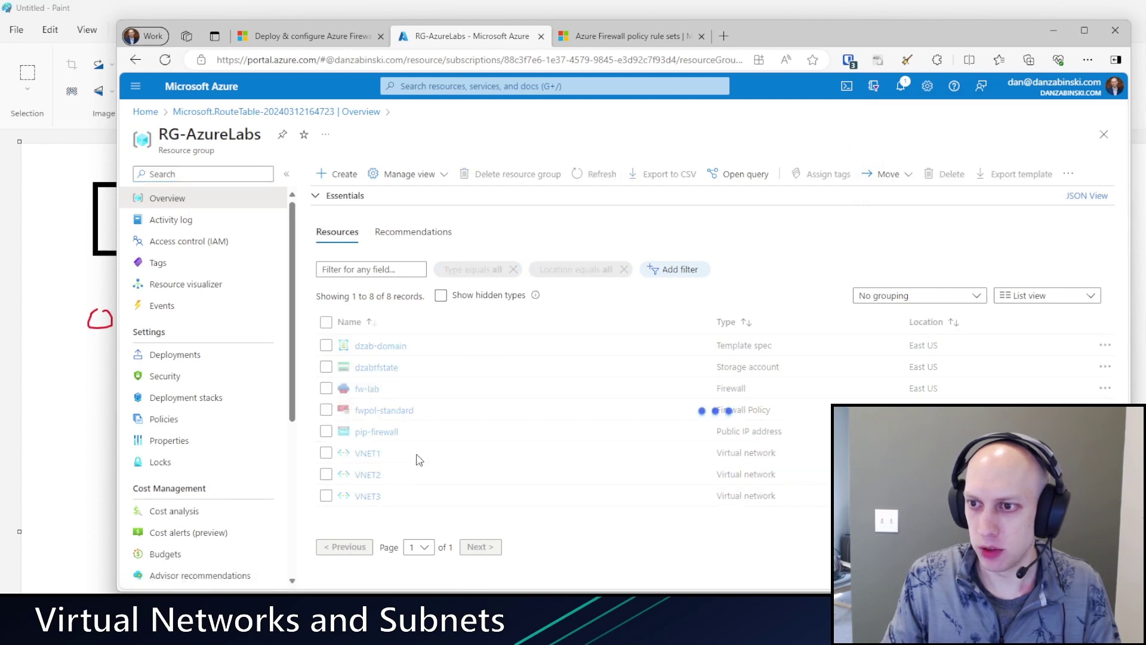
{"action": "left_click", "coordinate": [602, 174]}
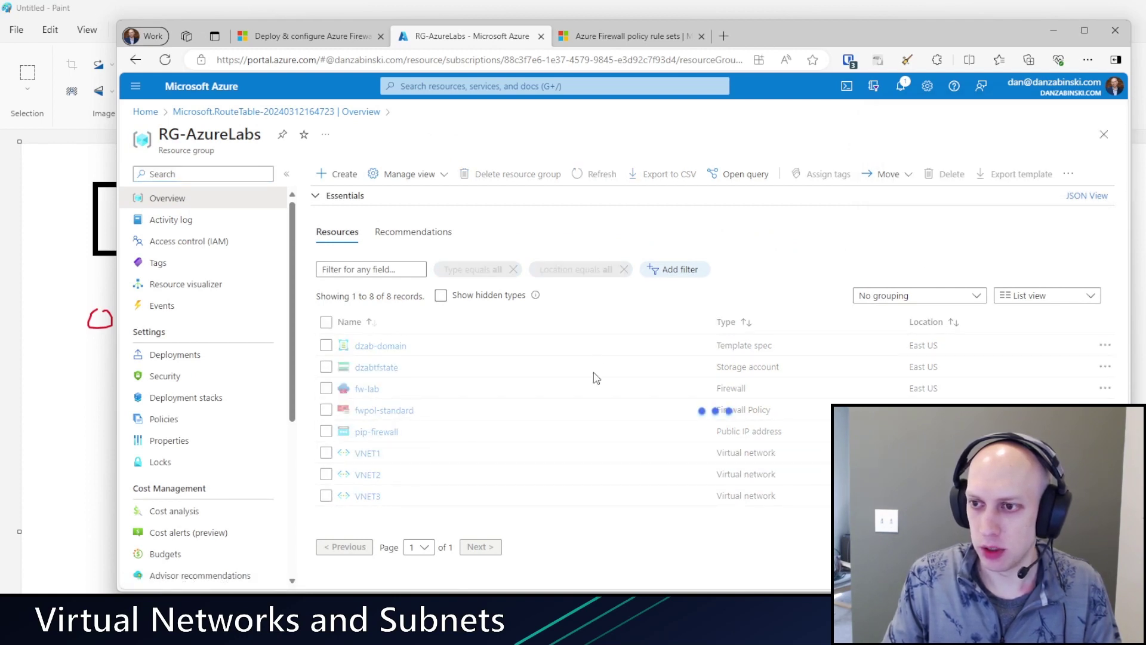
{"action": "left_click", "coordinate": [365, 453]}
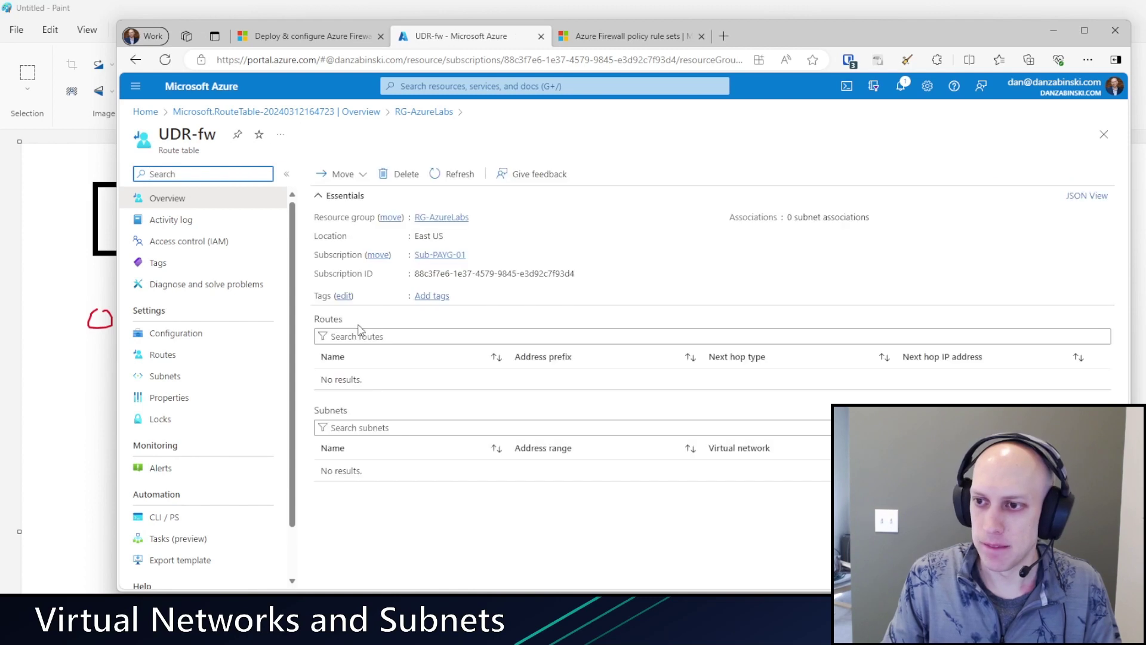
Start a new route named InettoFW in UDR-fw with destination type IP Addresses and range 0.0.0.0/0
{"action": "left_click", "coordinate": [179, 357]}
{"action": "left_click", "coordinate": [332, 175]}
{"action": "left_click", "coordinate": [818, 222]}
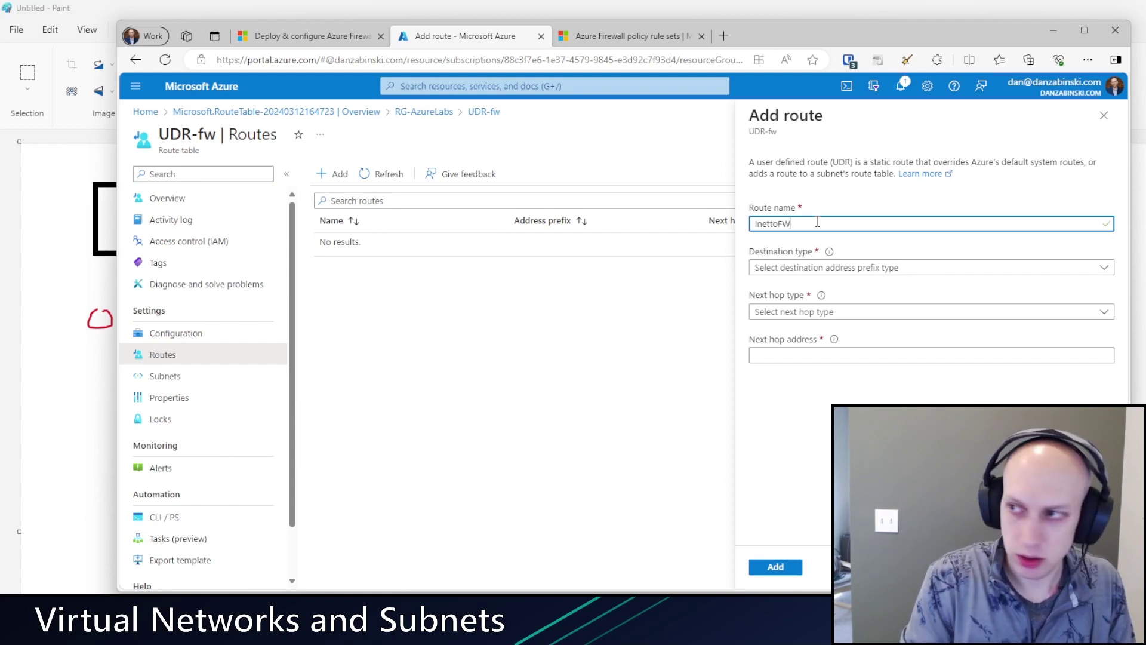
{"action": "left_click", "coordinate": [858, 269]}
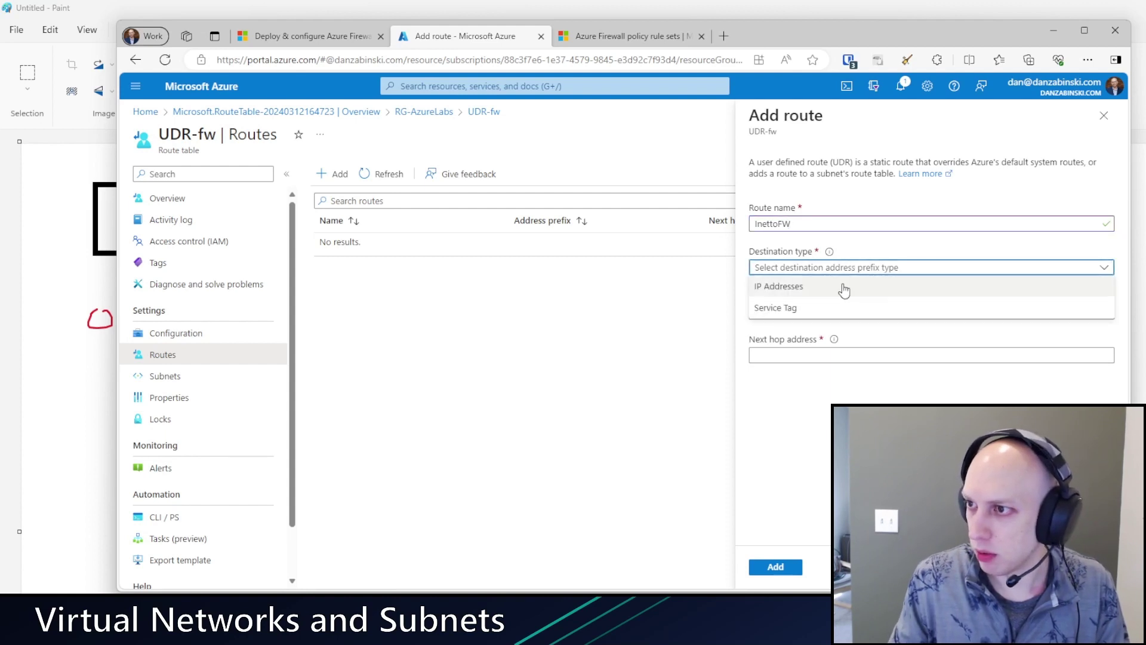
{"action": "left_click", "coordinate": [819, 292]}
{"action": "left_click", "coordinate": [818, 311]}
{"action": "type", "text": "0.0."}
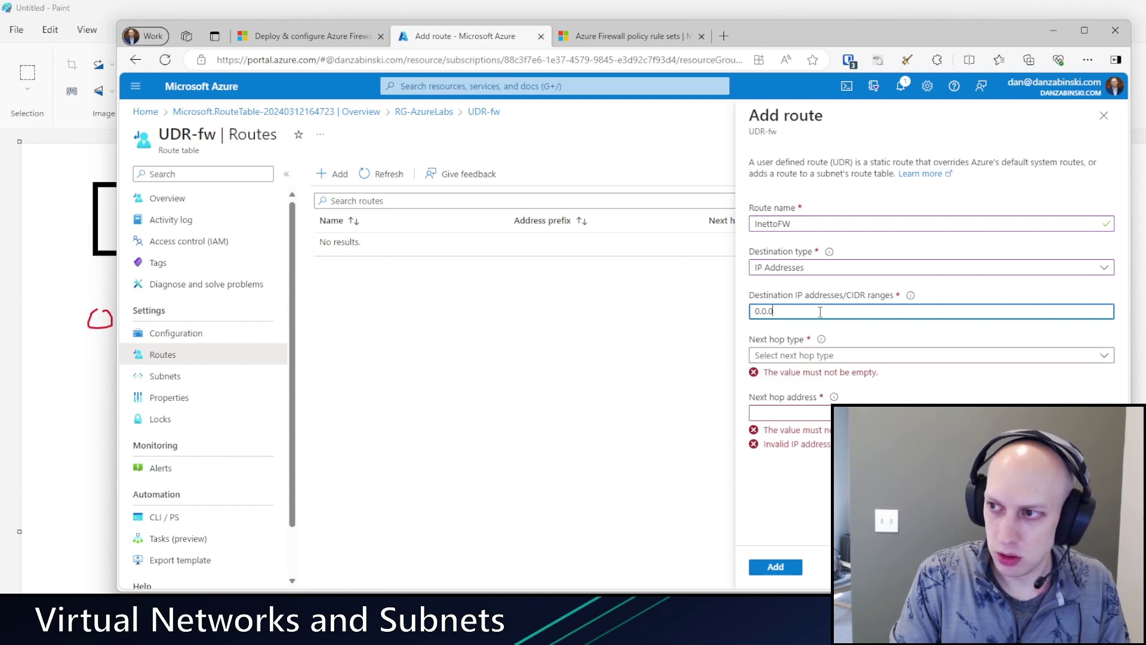
{"action": "type", "text": "0.0/0"}
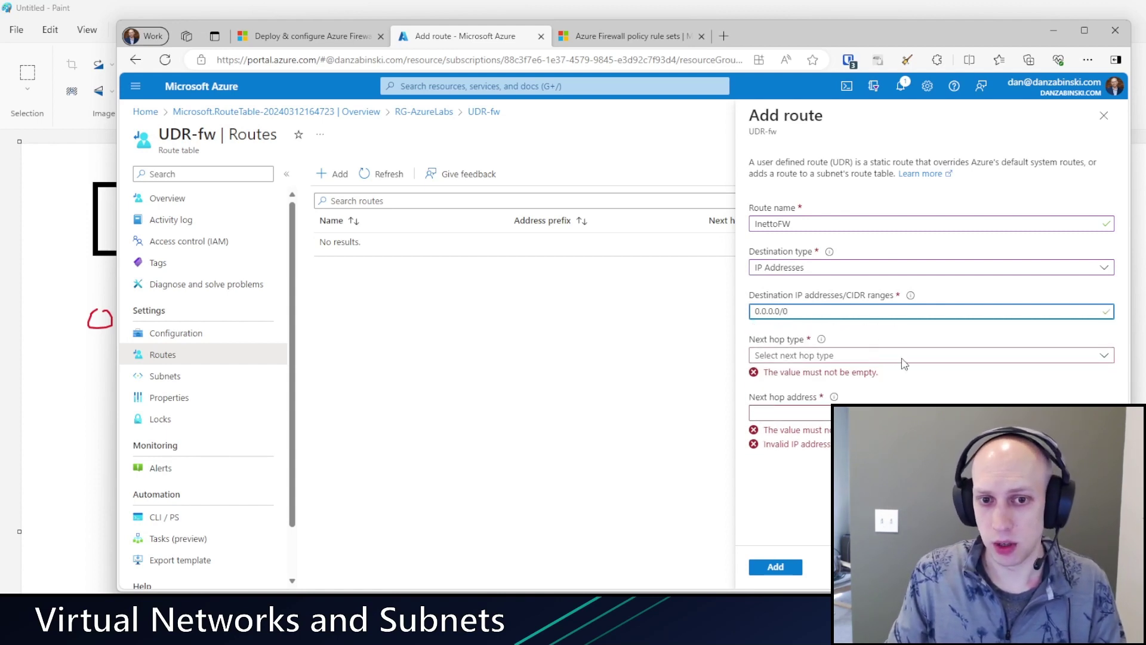
Set the InettoFW route's next hop to Virtual appliance at 10.0.1.4 and add the route
{"action": "left_click", "coordinate": [832, 354]}
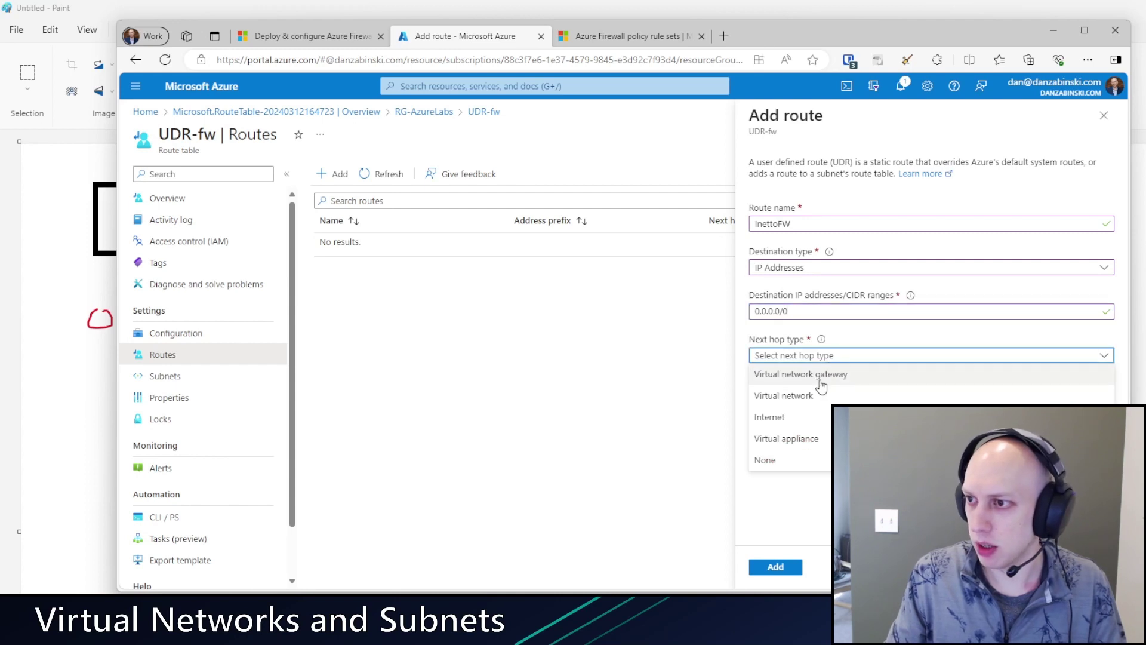
{"action": "left_click", "coordinate": [824, 438]}
{"action": "left_click", "coordinate": [814, 397]}
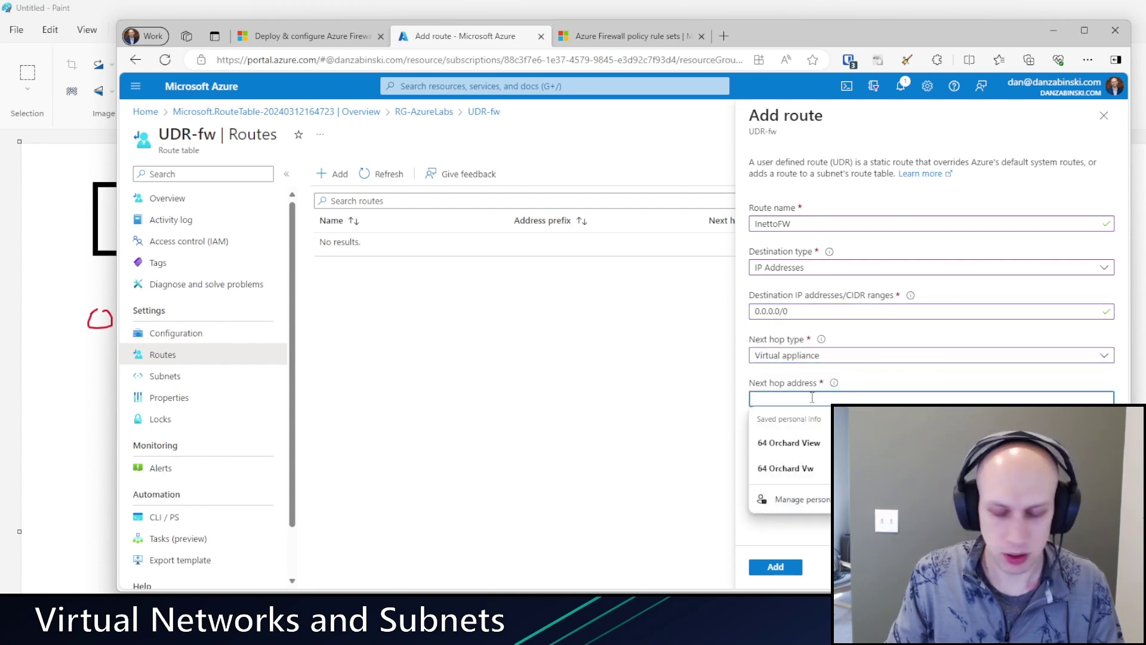
{"action": "type", "text": "10.0.1.4"}
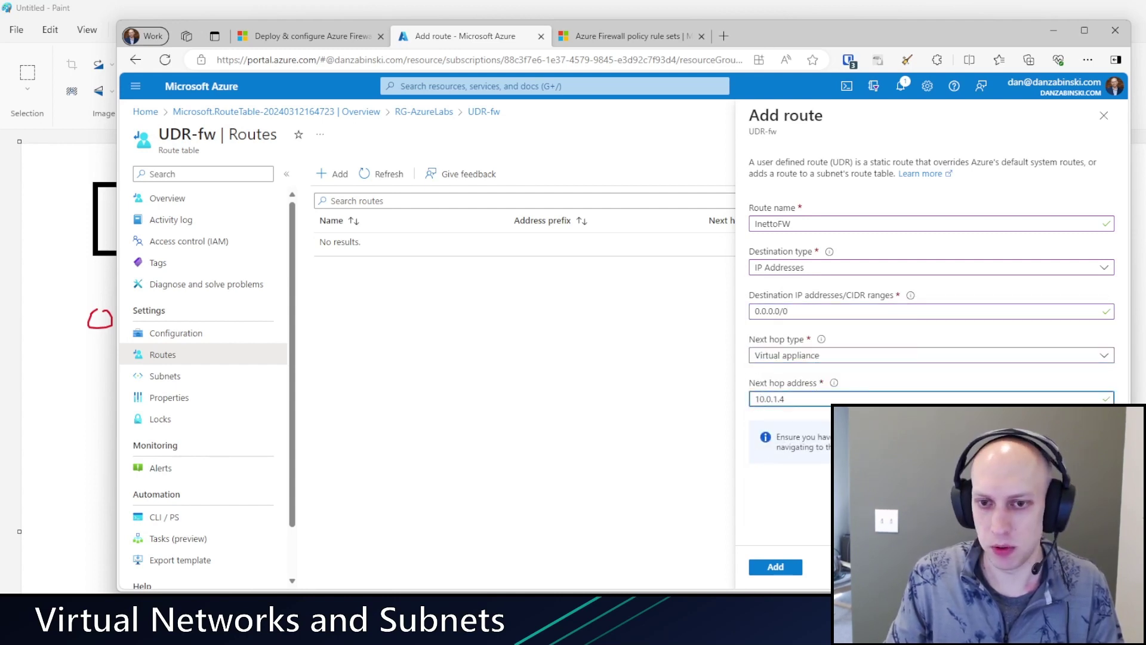
{"action": "left_click_drag", "start_coordinate": [814, 312], "coordinate": [747, 403]}
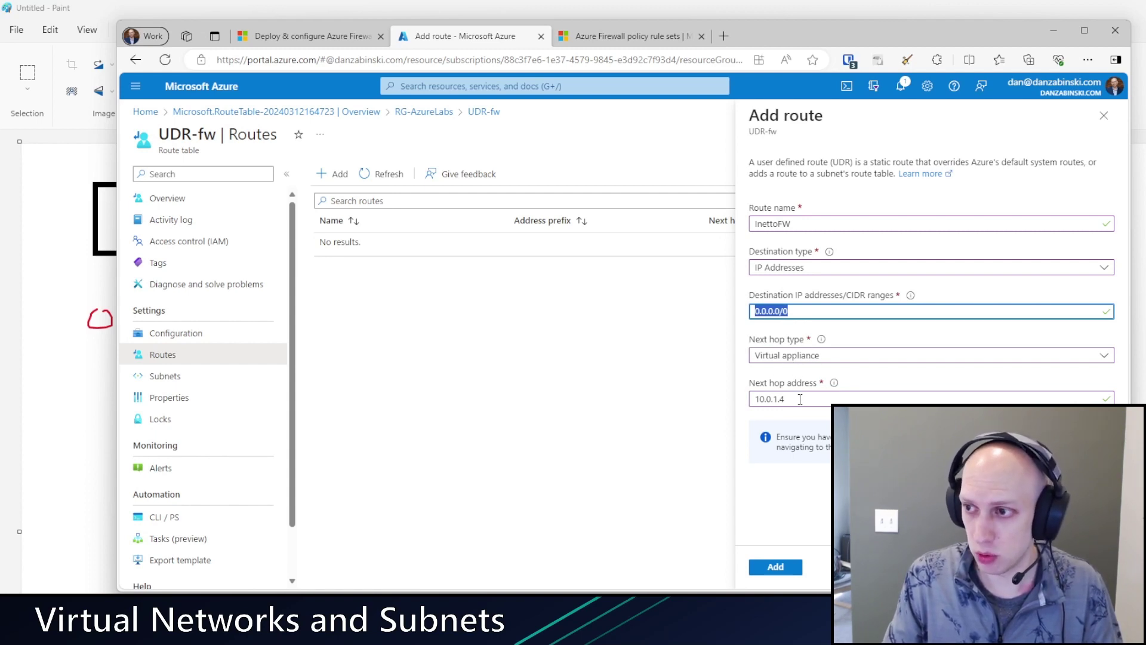
{"action": "key", "text": "Tab"}
{"action": "key", "text": "Tab"}
{"action": "left_click", "coordinate": [778, 568]}
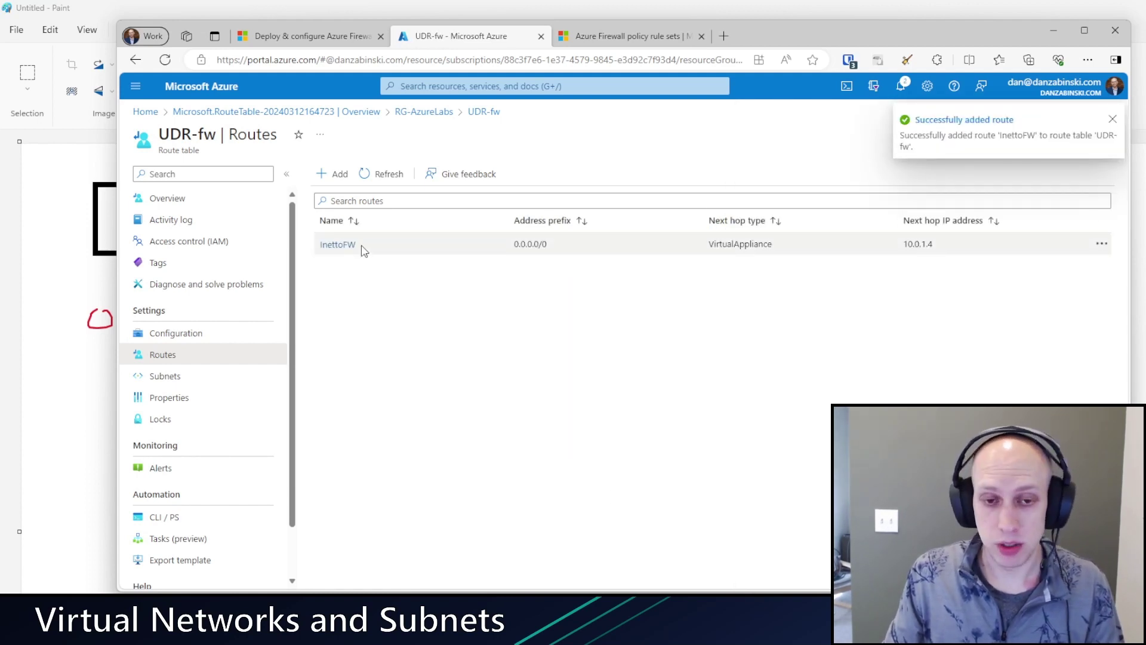
Associate VNET1's default subnet with the UDR-fw route table and return to the RG-AzureLabs resource group
{"action": "left_click", "coordinate": [189, 382]}
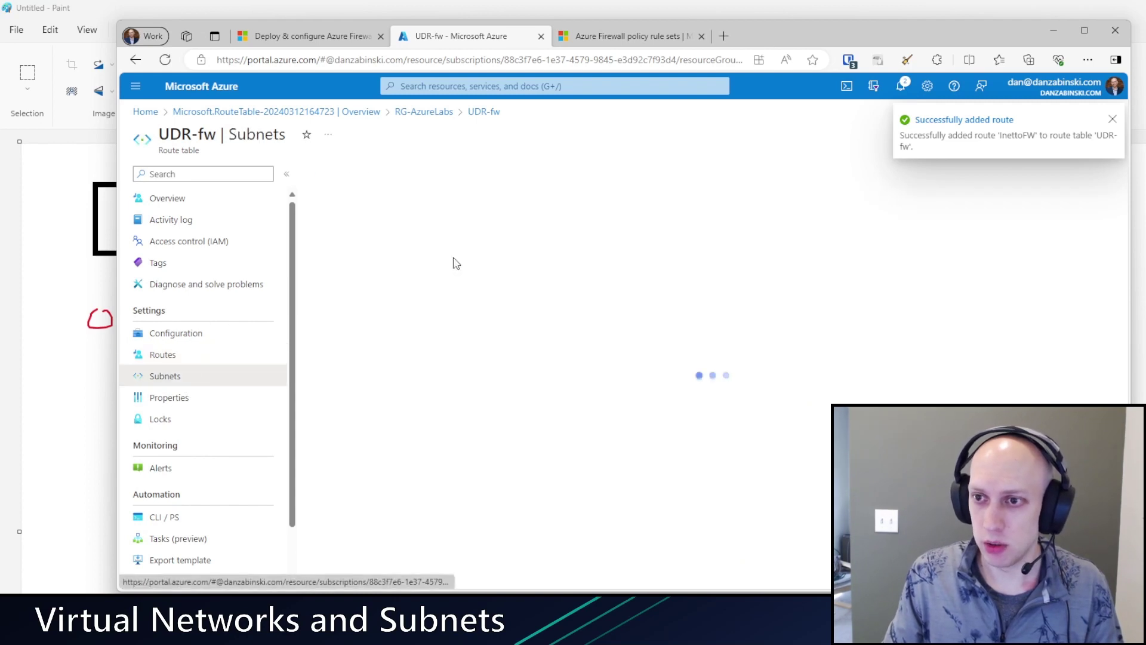
{"action": "left_click", "coordinate": [352, 174]}
{"action": "left_click", "coordinate": [807, 216]}
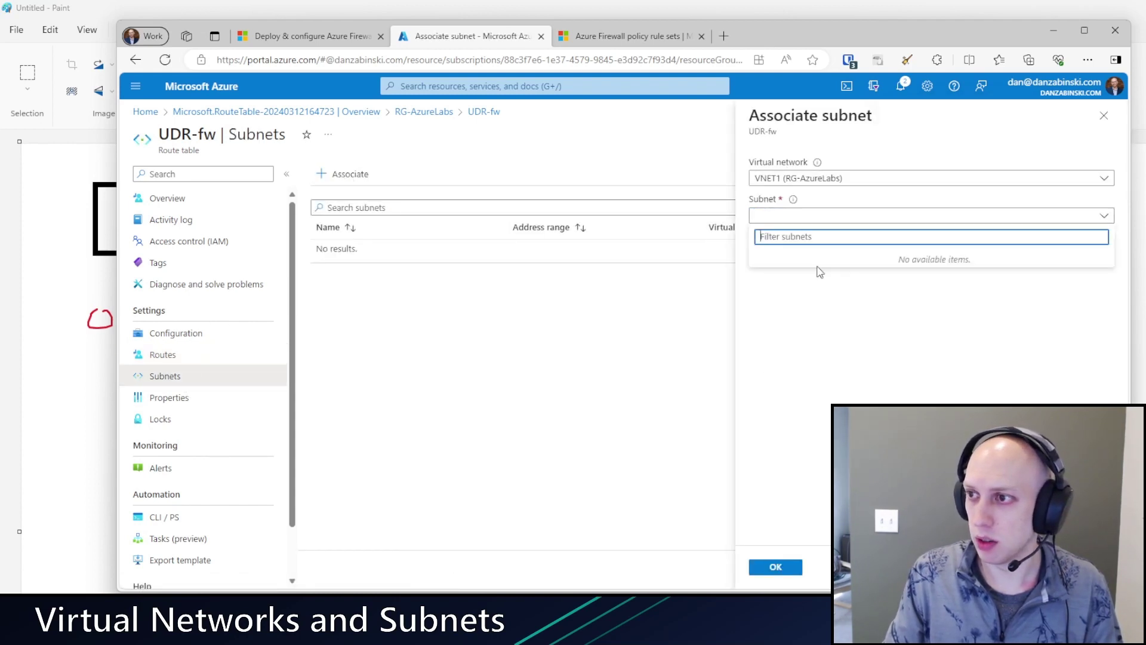
{"action": "left_click", "coordinate": [787, 284]}
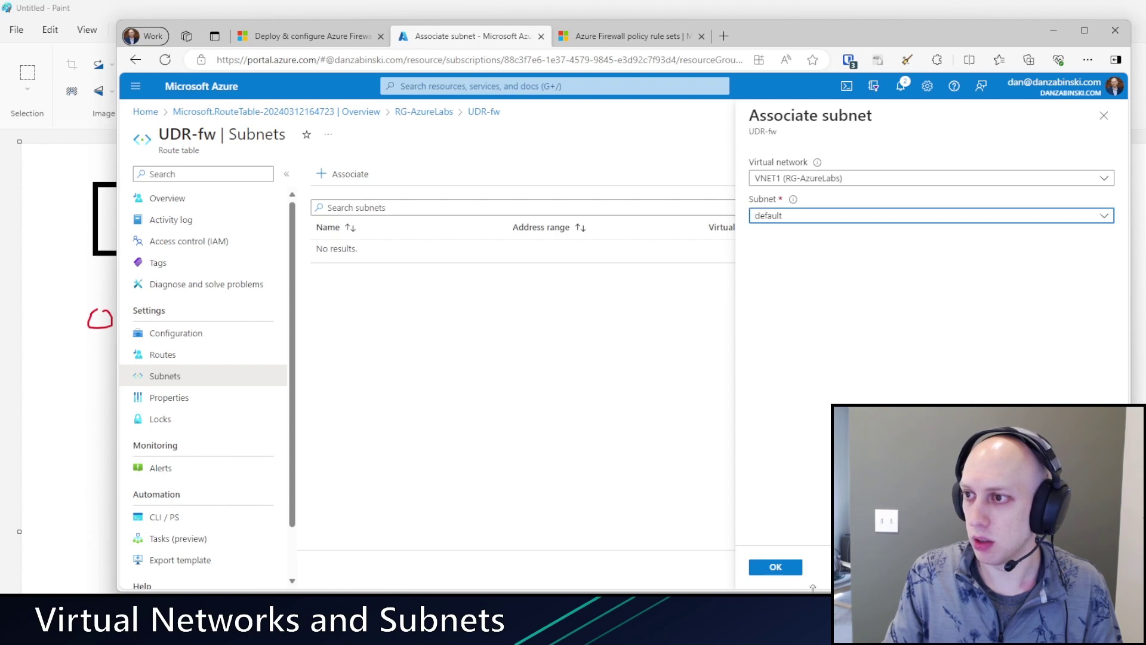
{"action": "left_click", "coordinate": [775, 566]}
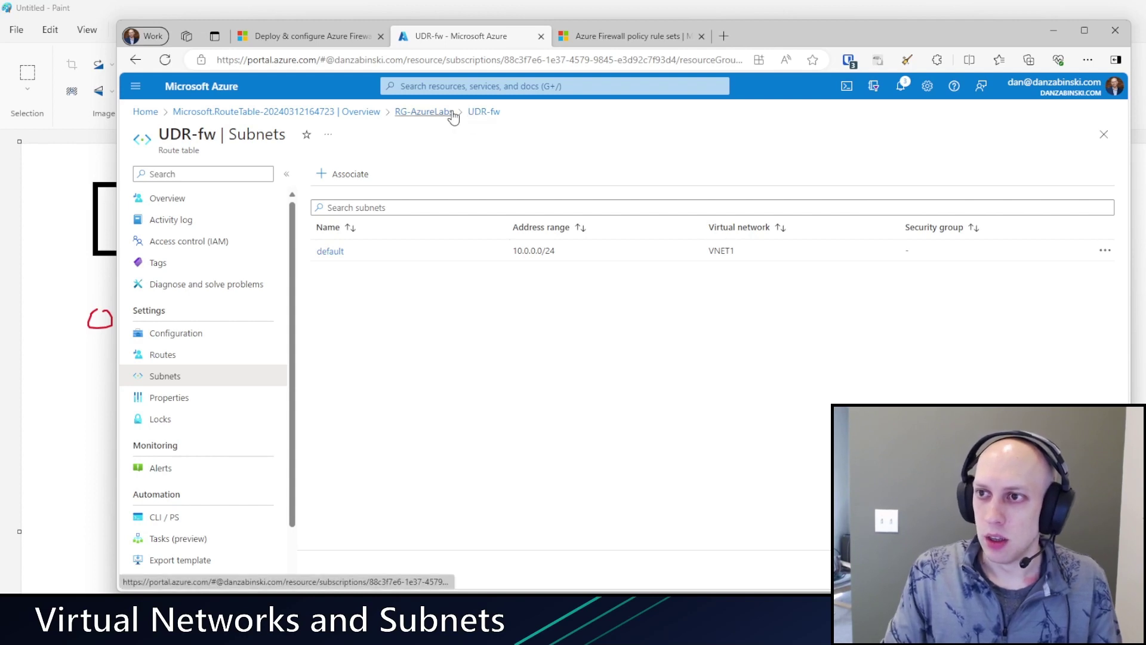
{"action": "left_click", "coordinate": [438, 111]}
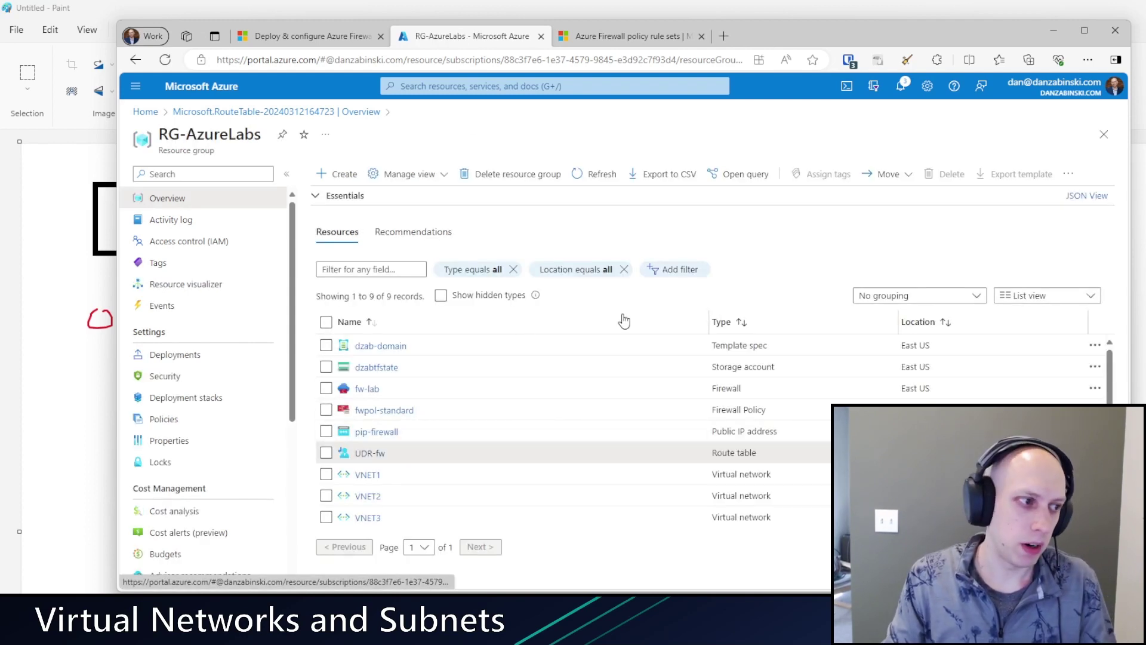